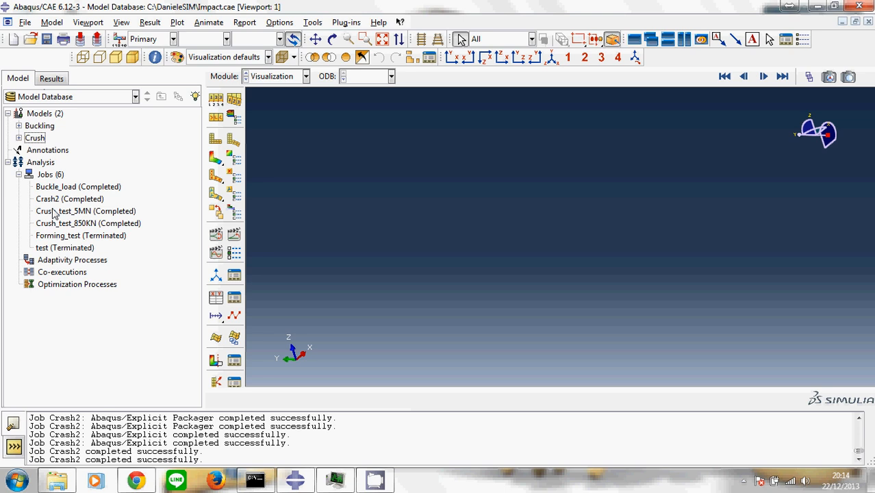
- Open the results of the Crush_test_850KN job and plot the Mises stress contours on the deformed shape
right_click(71, 224)
left_click(127, 362)
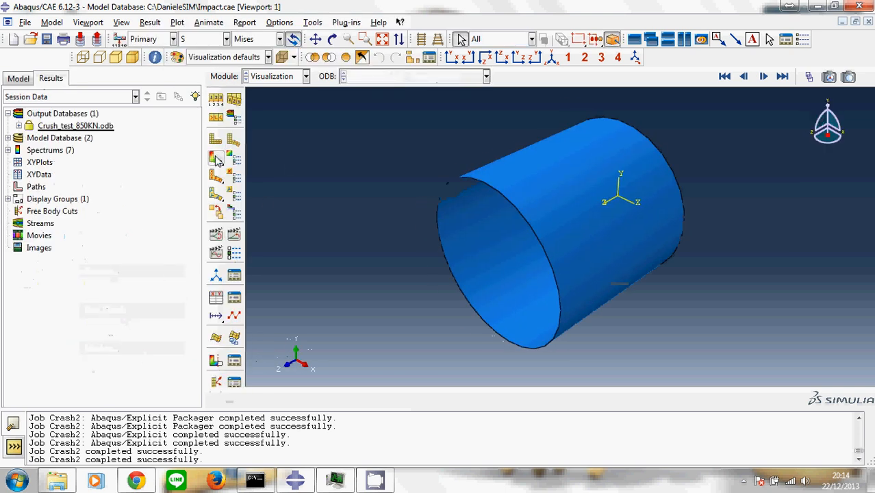
left_click(88, 127)
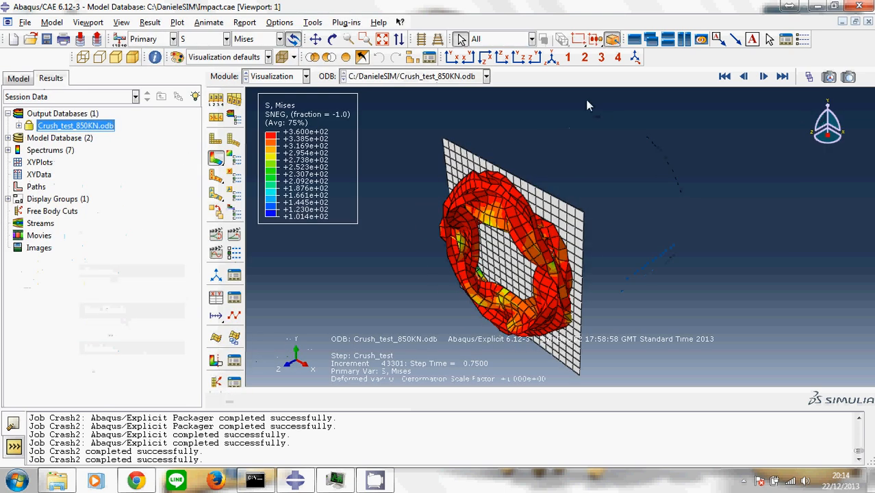
- Step through the crush animation frames from the first frame, viewing the cylinder and plate from the side and above
left_click(725, 76)
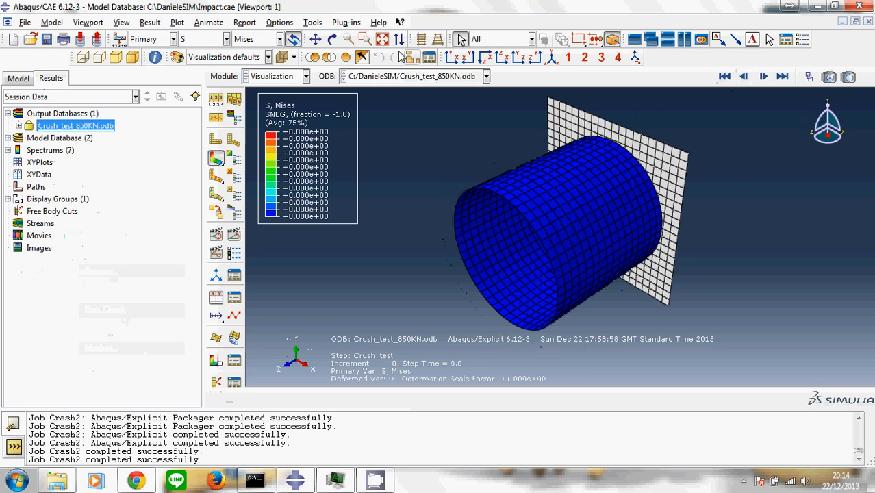
left_click(332, 39)
left_click_drag(695, 157, 532, 149)
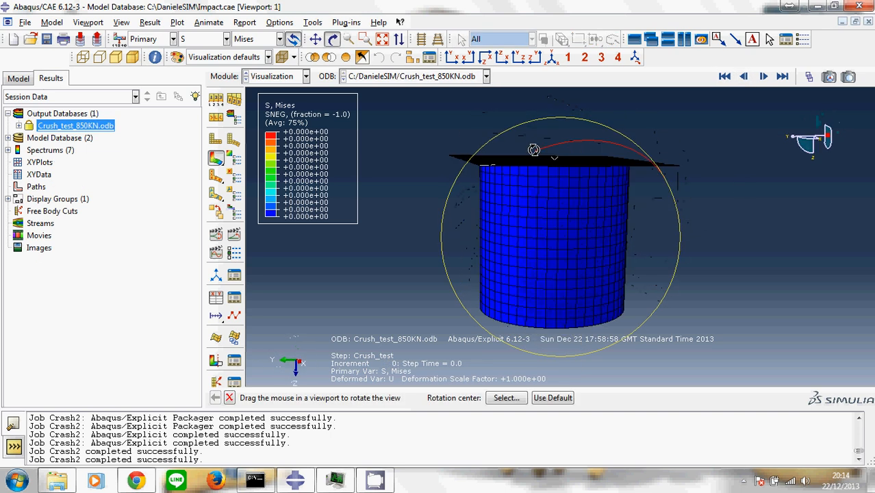
left_click(764, 76)
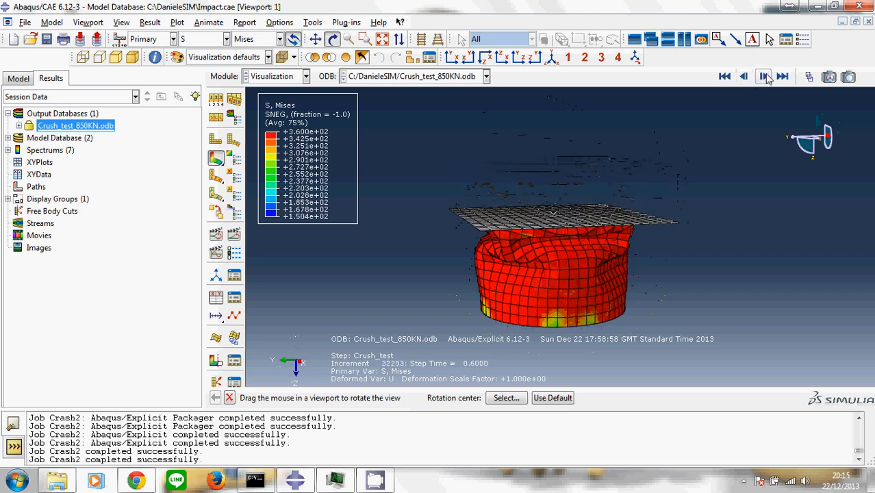
left_click(765, 76)
left_click_drag(680, 216, 504, 302)
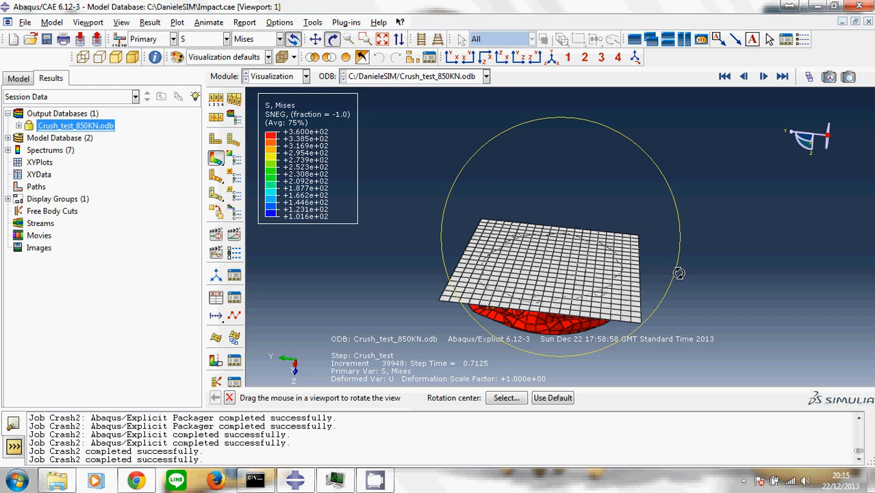
- Return to the first frame of the crush results and orient the uncrushed cylinder upright in a side view
left_click(724, 76)
left_click_drag(602, 253, 654, 195)
left_click_drag(565, 262, 613, 178)
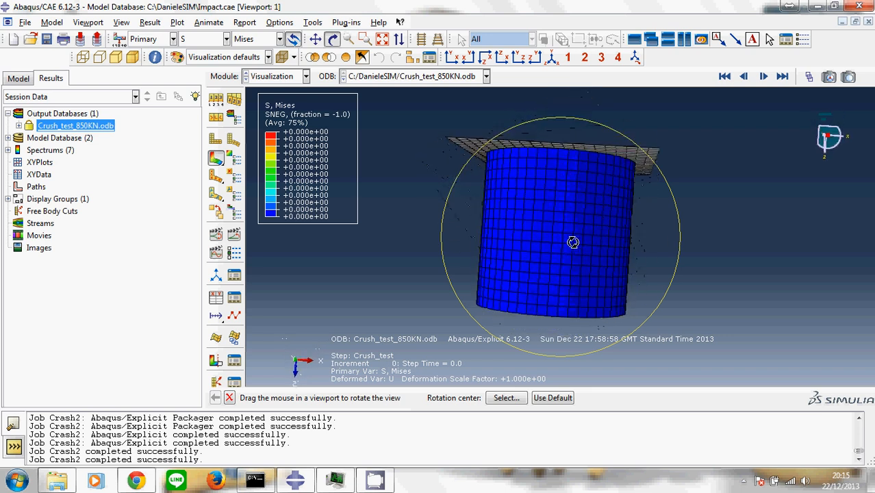
left_click_drag(558, 188, 565, 154)
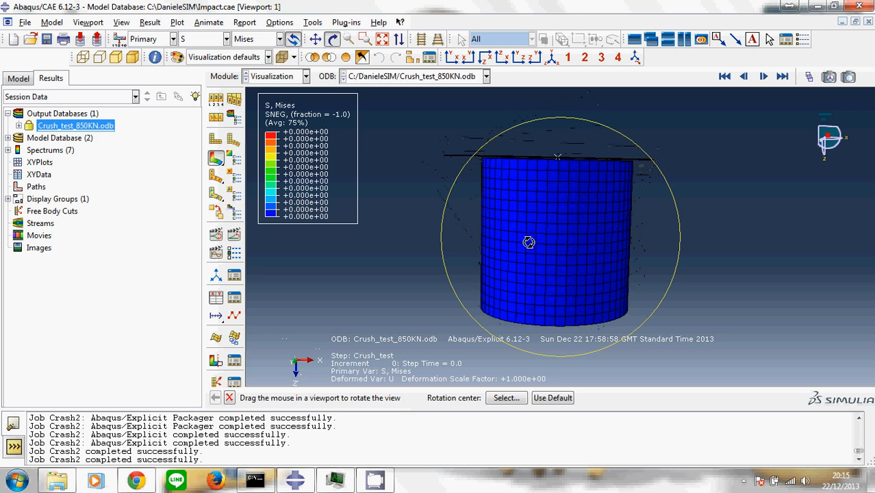
- Select the Buckle_load job in the model tree and show the last frame of the crush results
left_click(30, 79)
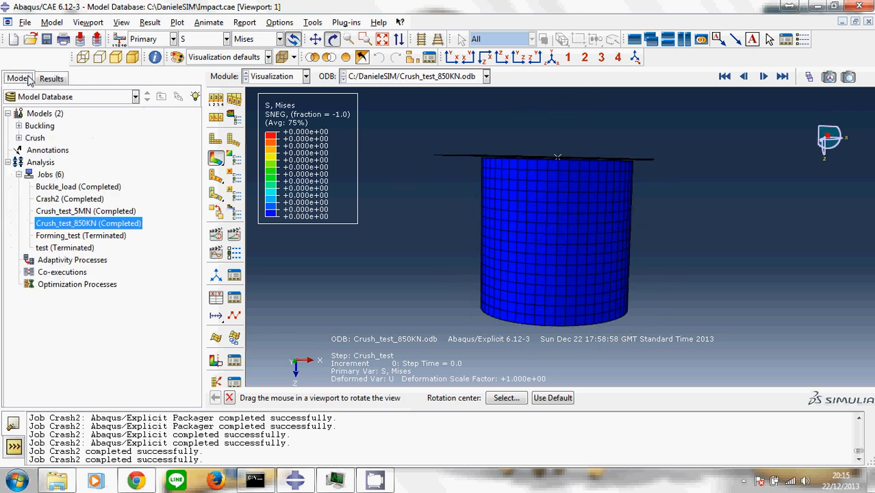
left_click(96, 189)
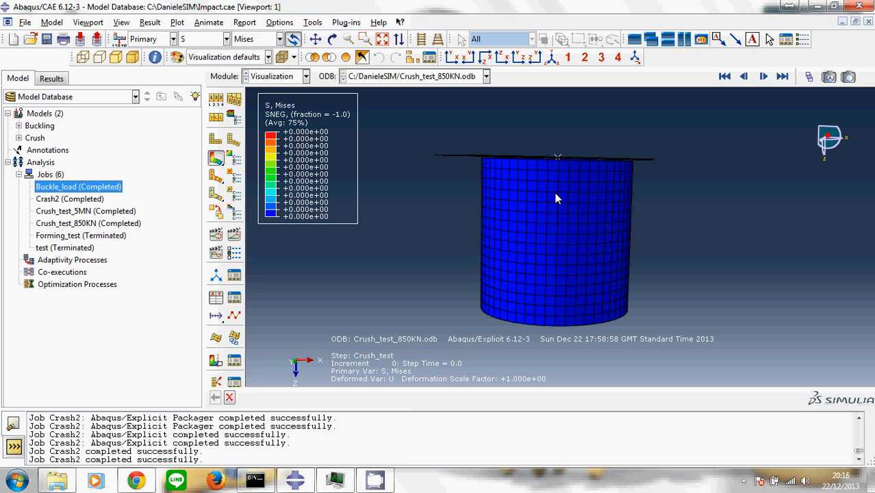
left_click(782, 76)
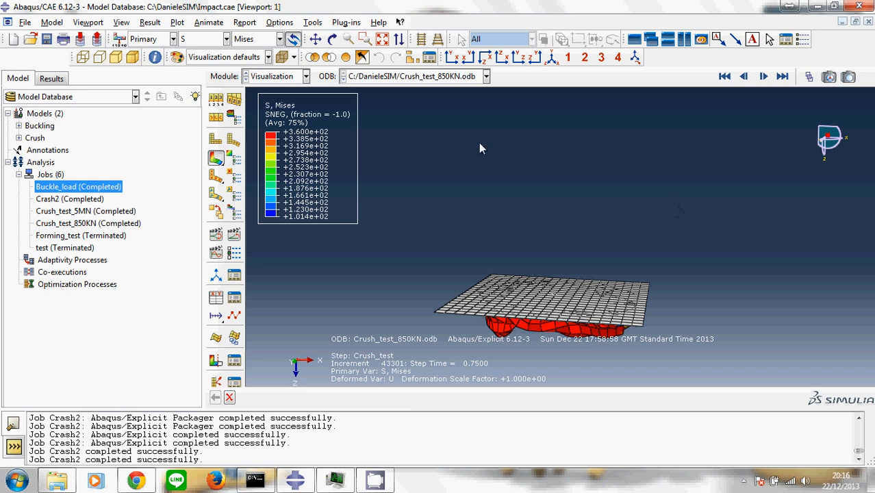
- Open the Tin_can part of the Buckling model and expand its features down to the shell extrusion's sketch
left_click(19, 125)
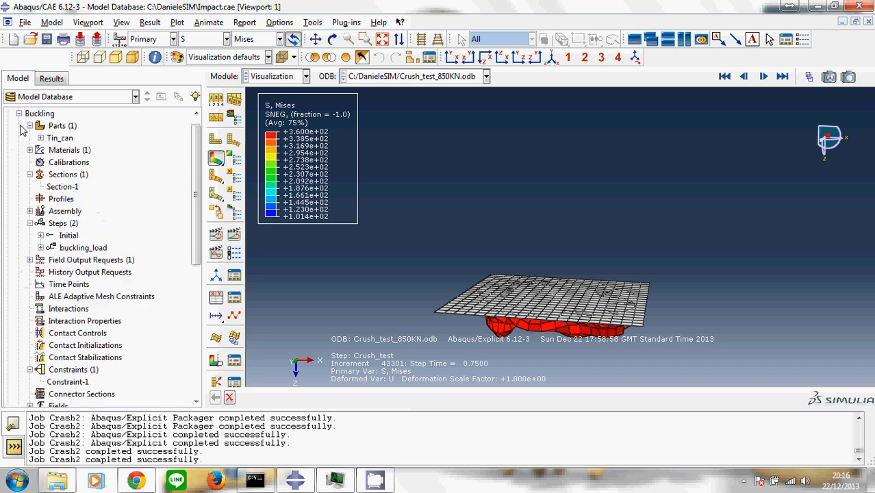
double_click(67, 139)
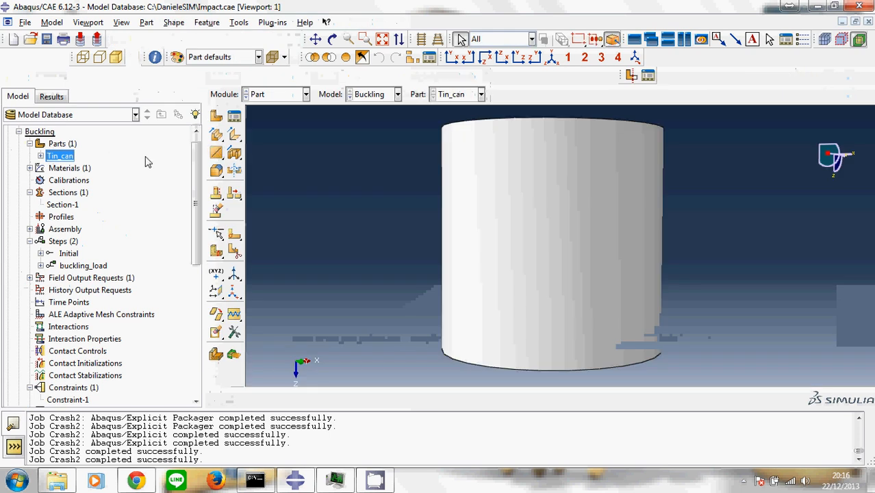
left_click(41, 156)
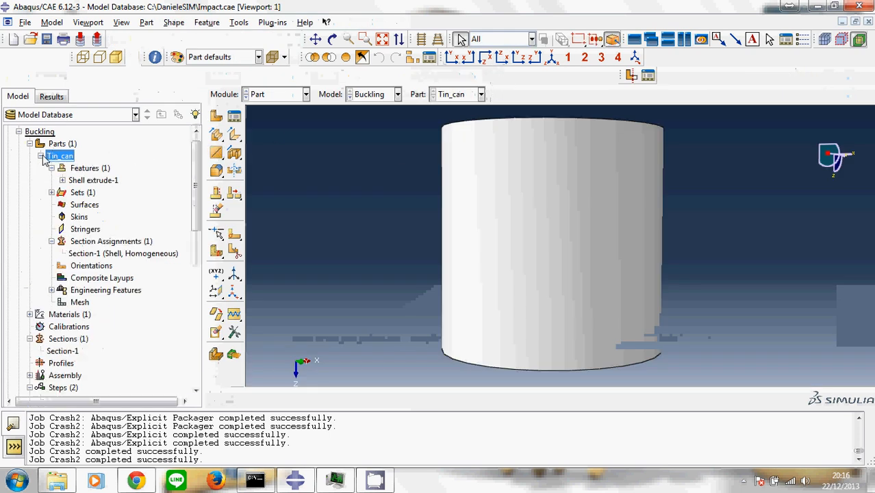
left_click(62, 180)
- Inspect the circular section sketch of the Tin_can shell extrusion and leave the sketch without edits
left_click(103, 192)
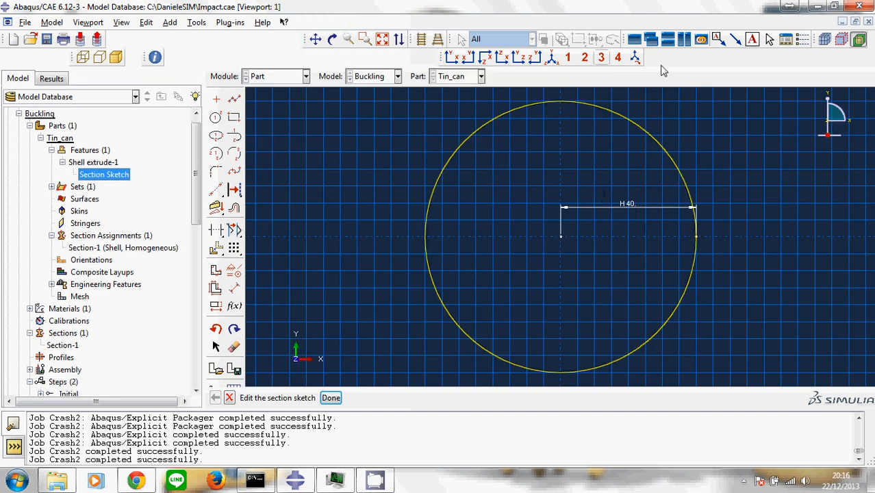
double_click(113, 179)
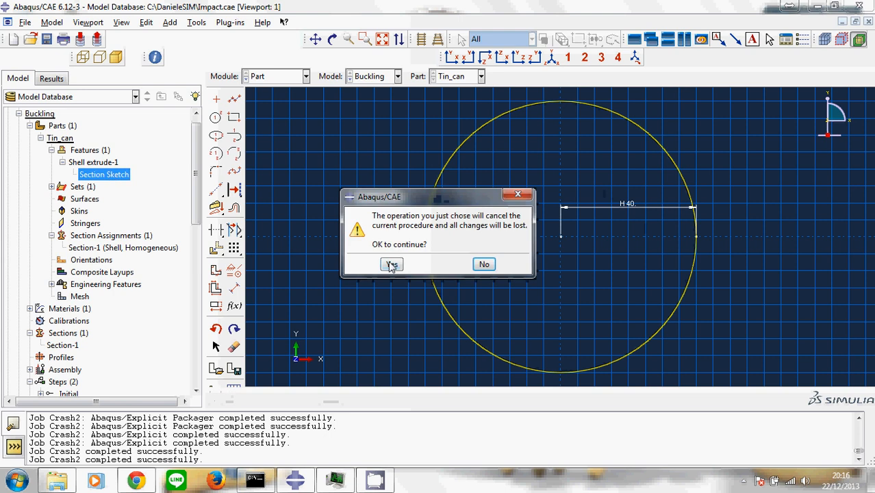
left_click(392, 265)
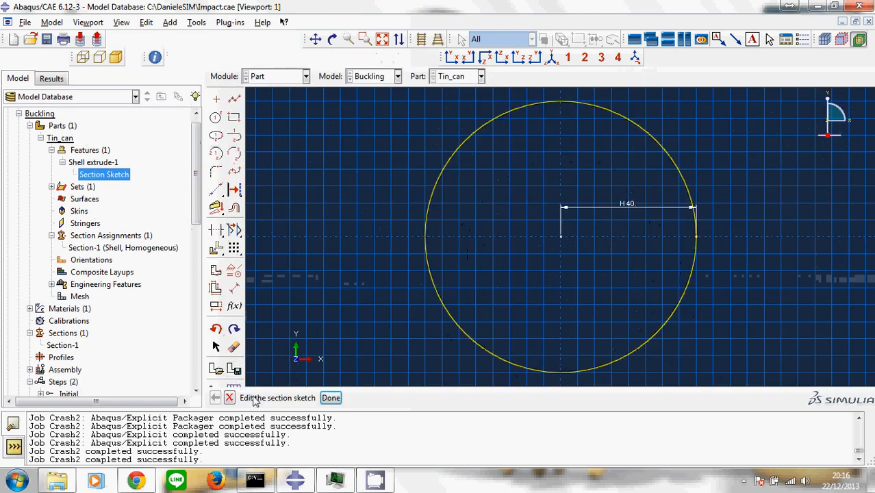
left_click(331, 397)
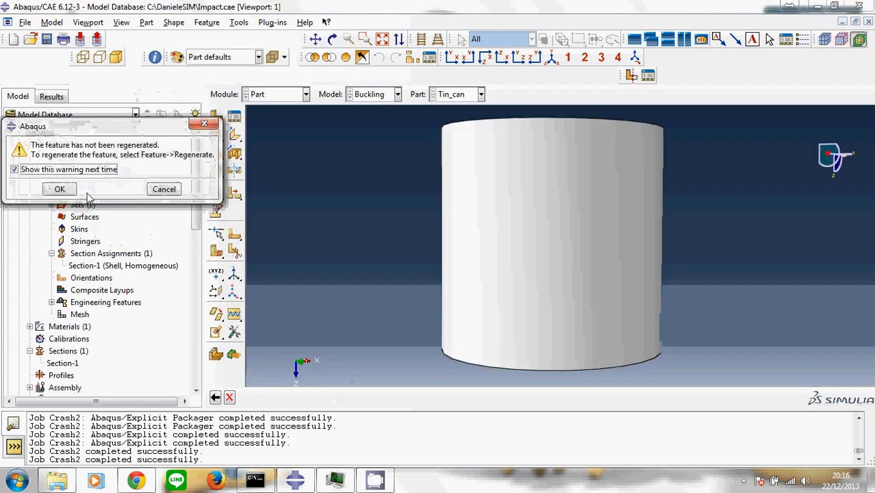
left_click(65, 190)
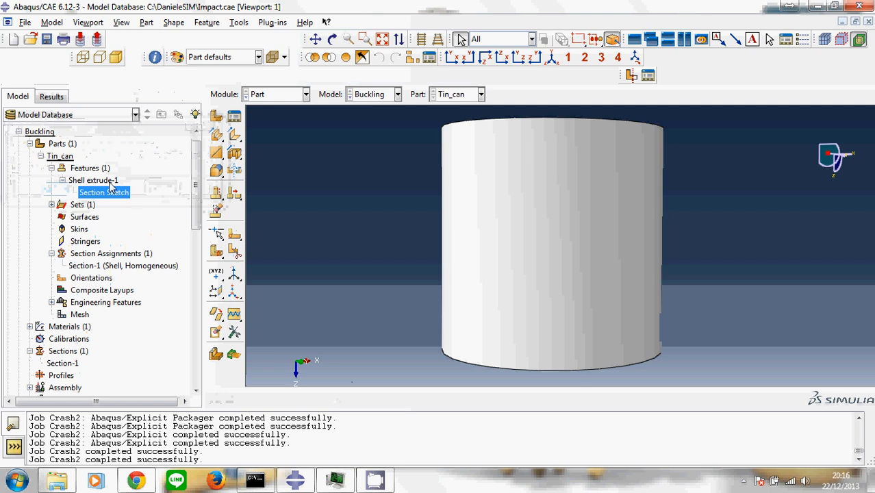
- Check the depth of the Tin_can shell extrusion and the part's Section-1 assignment
double_click(110, 182)
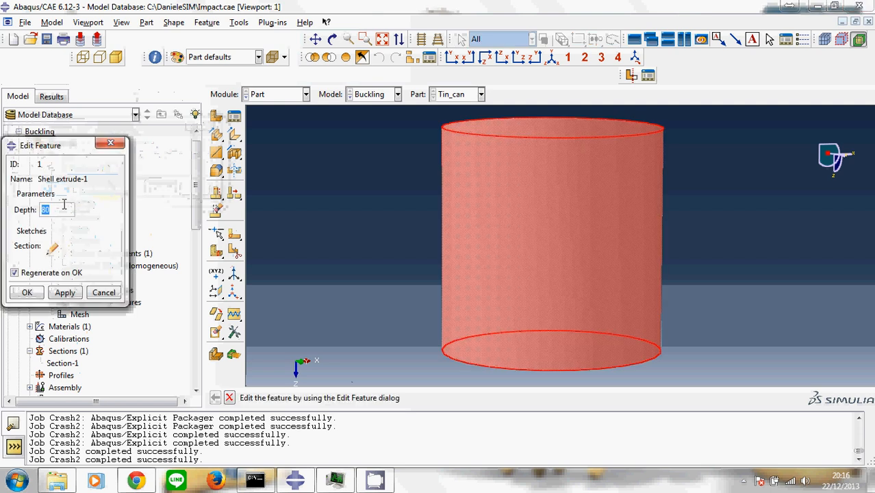
left_click(117, 145)
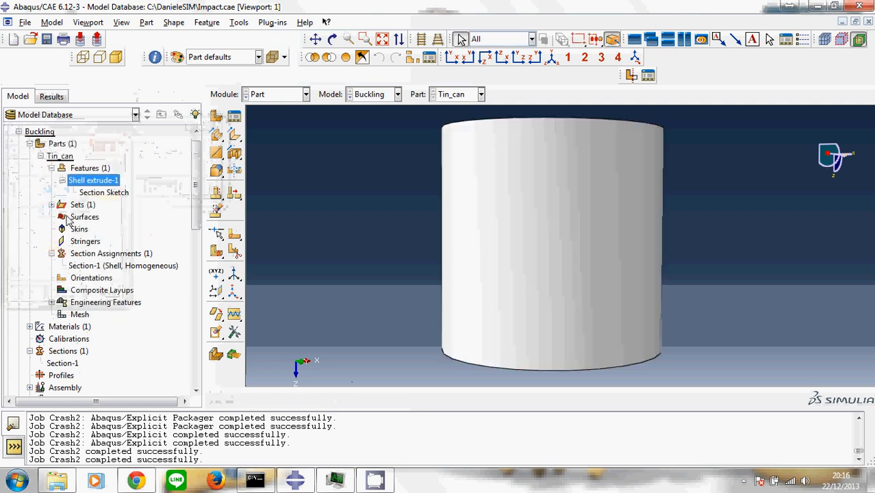
left_click(75, 267)
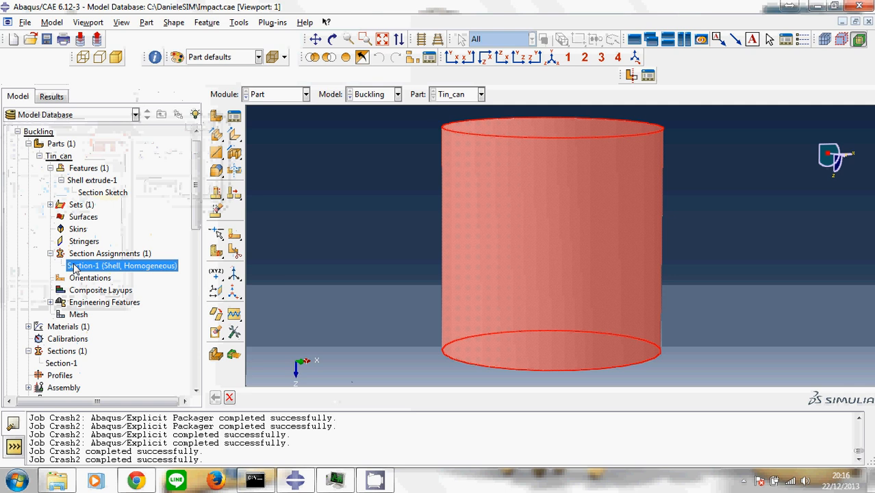
double_click(87, 268)
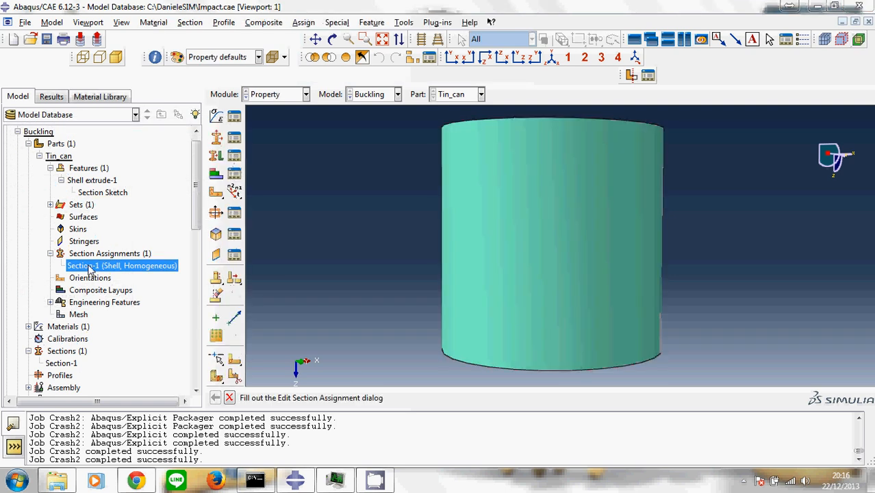
left_click(232, 382)
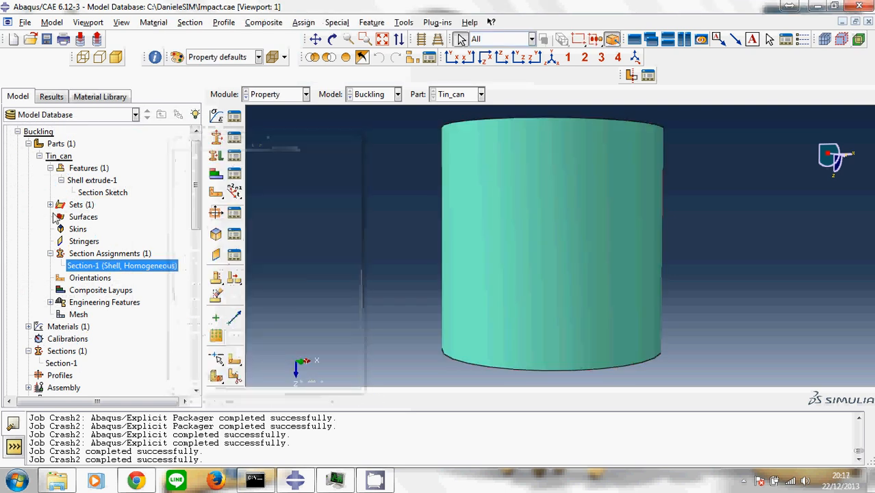
- Review the shell thickness in the Section-1 definition and close it
scroll(45, 323, "down", 1)
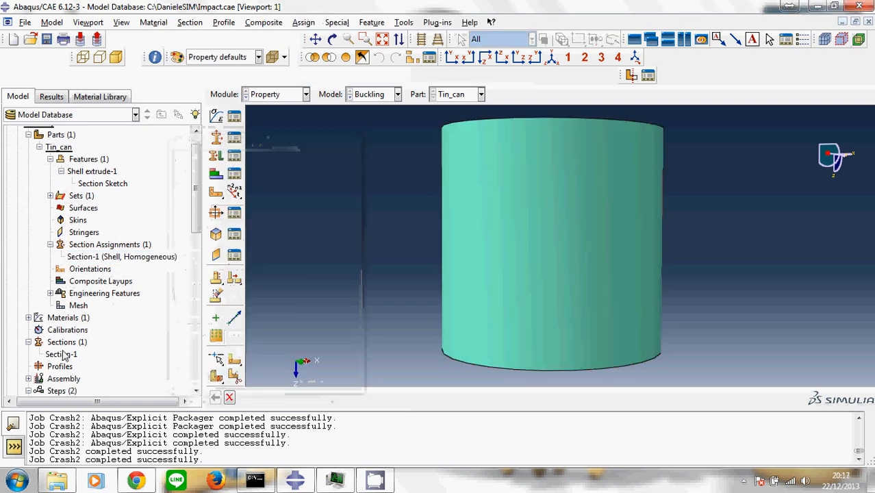
double_click(64, 355)
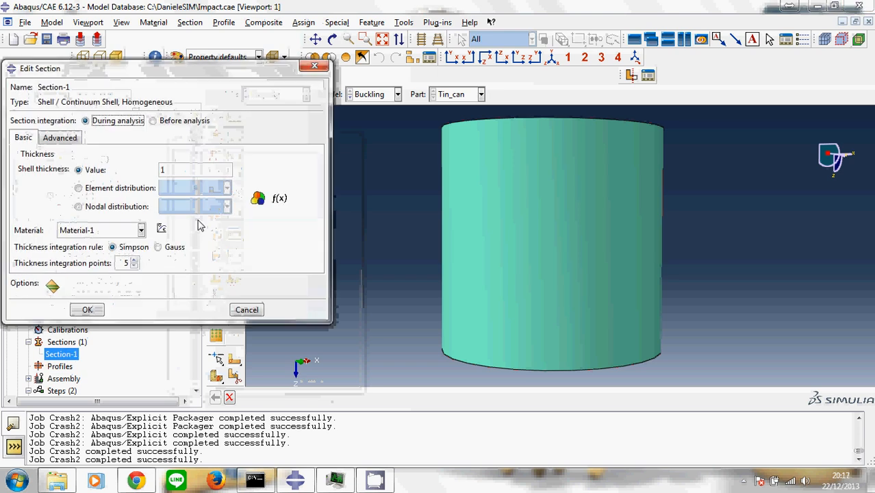
left_click(165, 170)
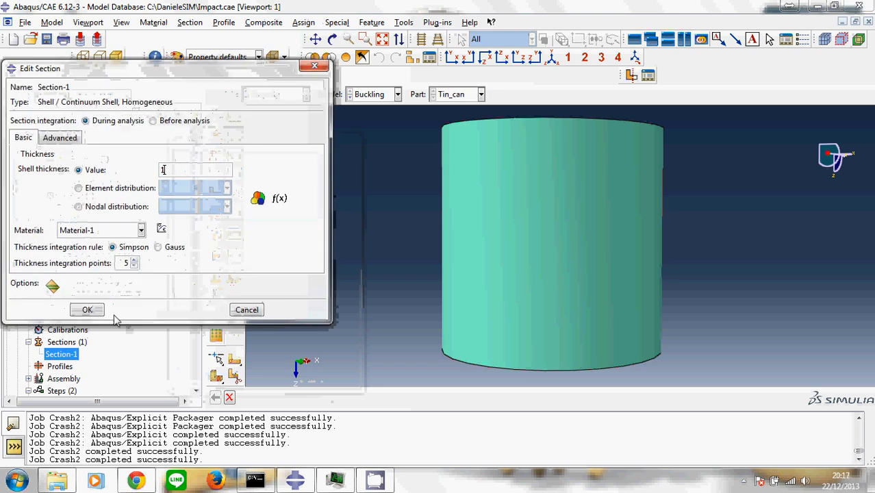
left_click(90, 309)
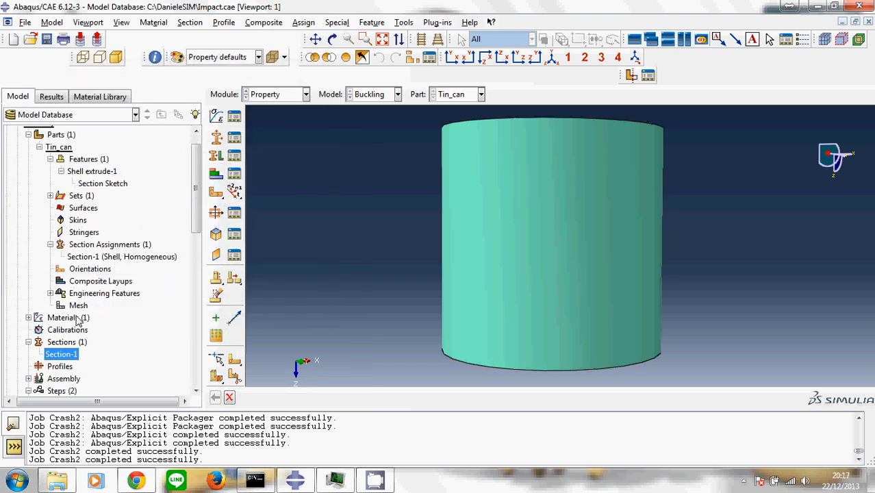
- Show the Tin_can mesh and review the element type assigned to the cylinder's face, highlighting the element code
double_click(78, 306)
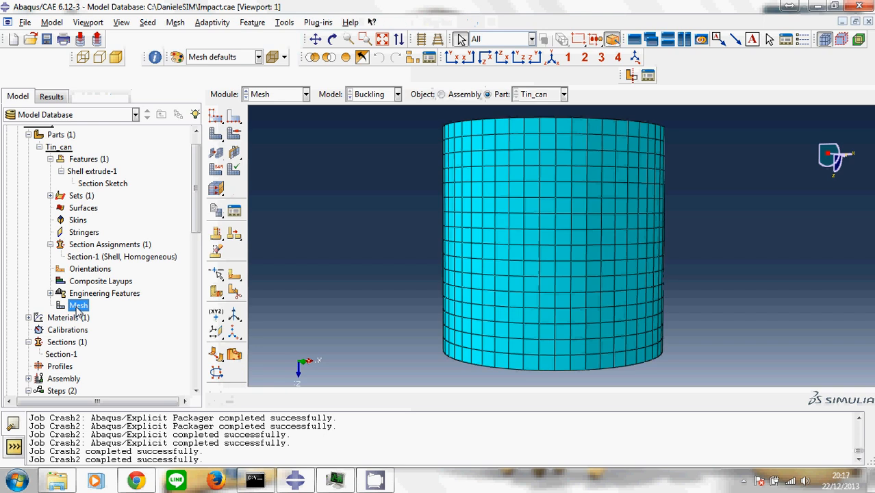
left_click(460, 40)
left_click(216, 171)
left_click(520, 336)
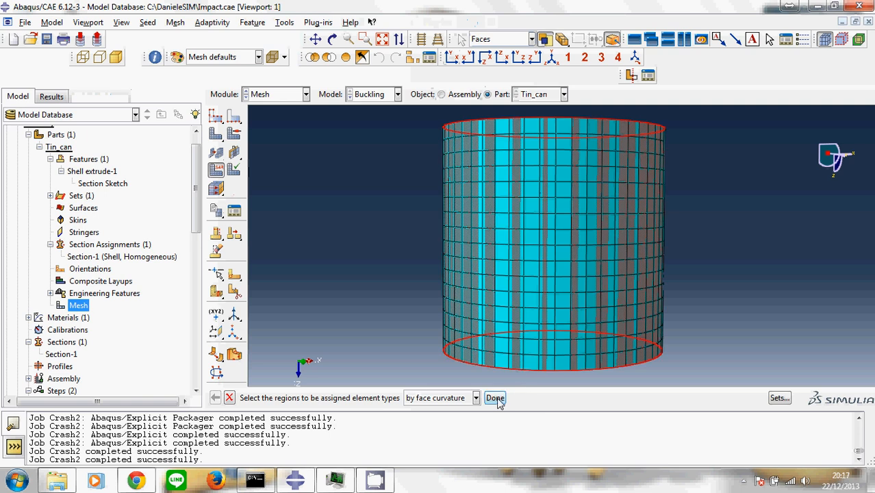
left_click(494, 398)
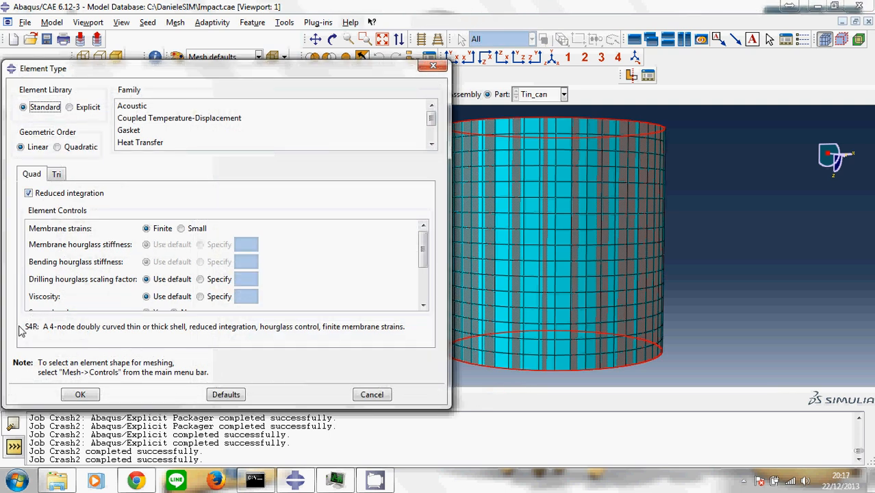
left_click_drag(26, 328, 40, 329)
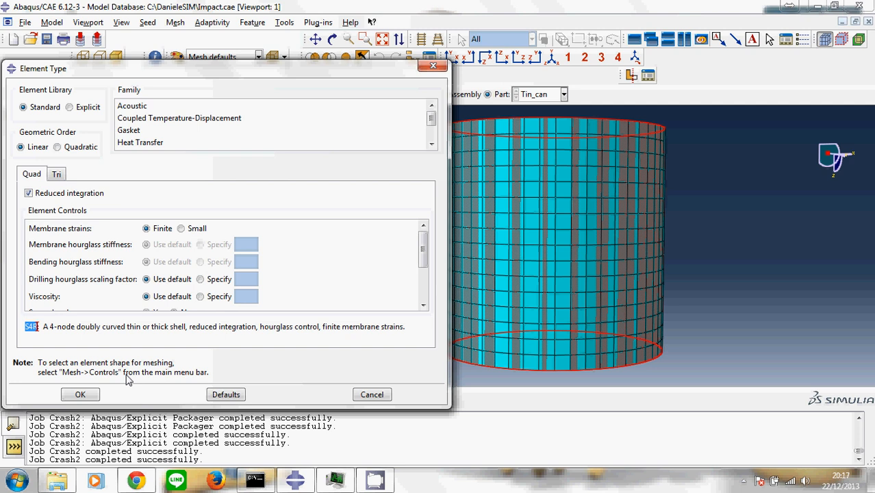
left_click(91, 395)
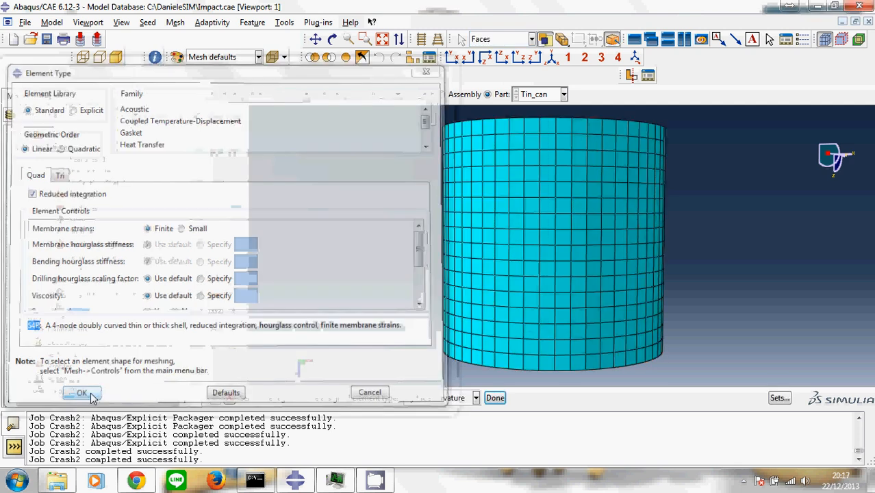
left_click(495, 398)
- Review the density, elastic and plastic data of Material-1 in the Buckling model and close the definition without changes
scroll(137, 315, "down", 2)
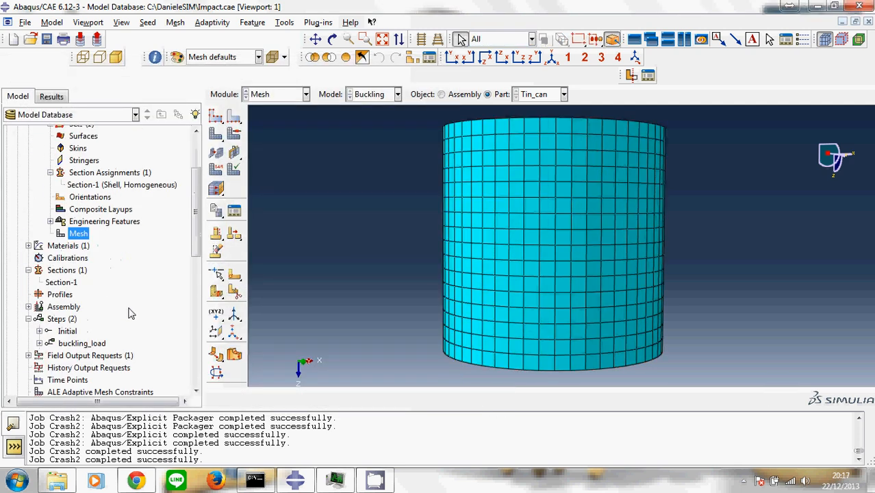
left_click(28, 245)
left_click(62, 258)
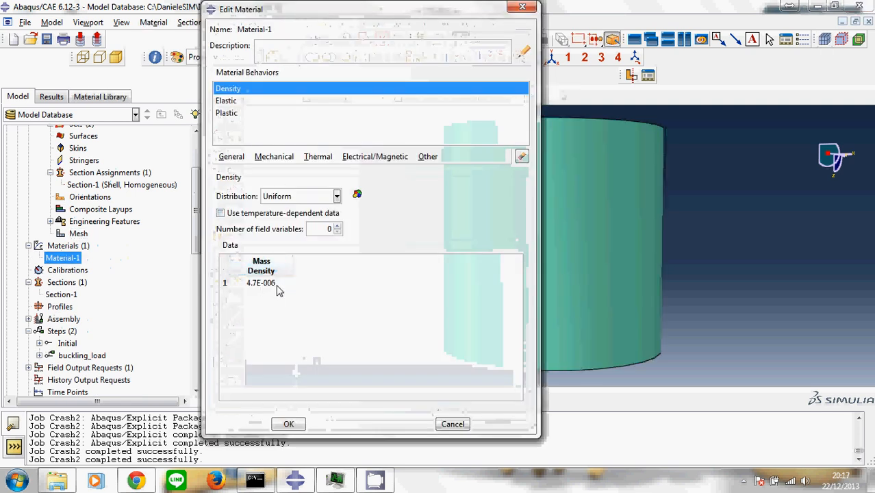
left_click(233, 103)
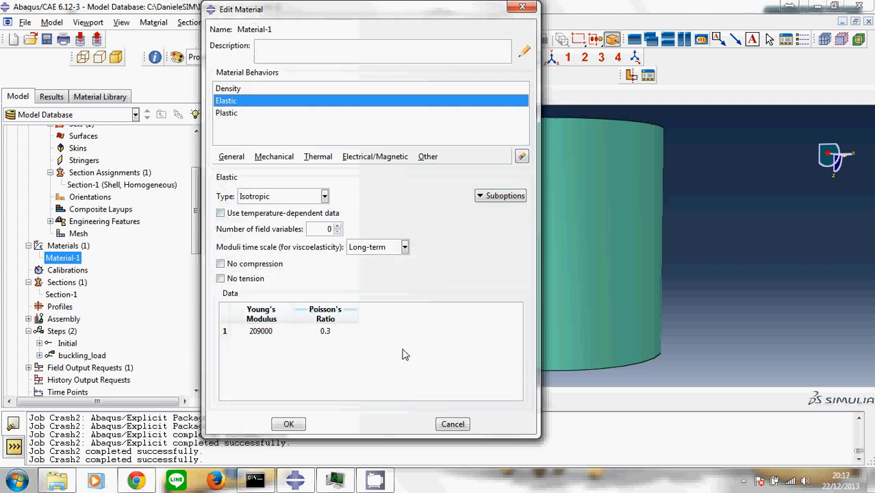
left_click(245, 320)
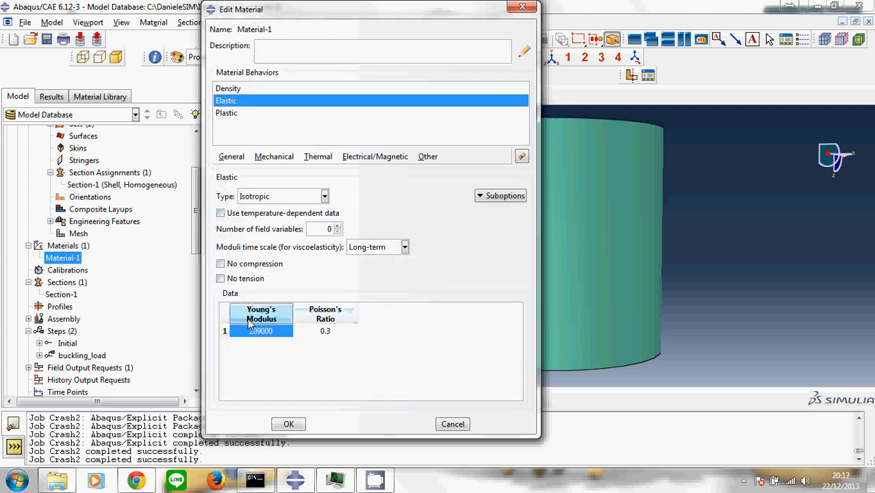
left_click(325, 321)
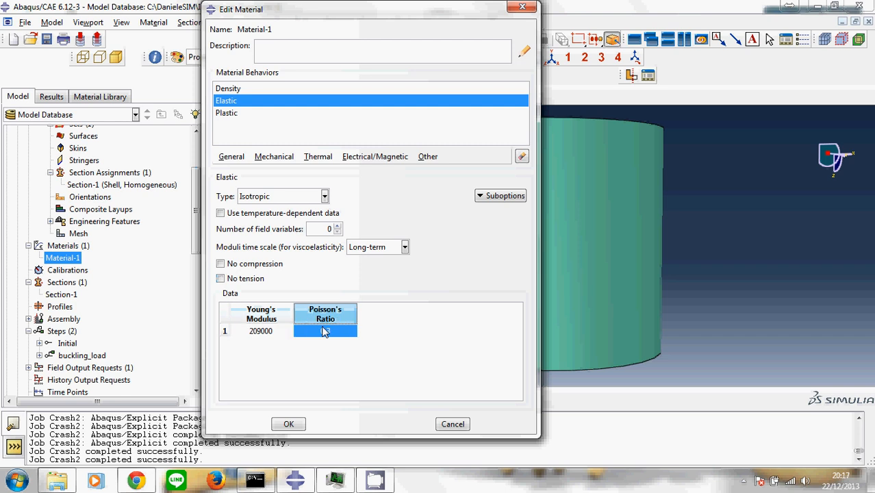
left_click(220, 115)
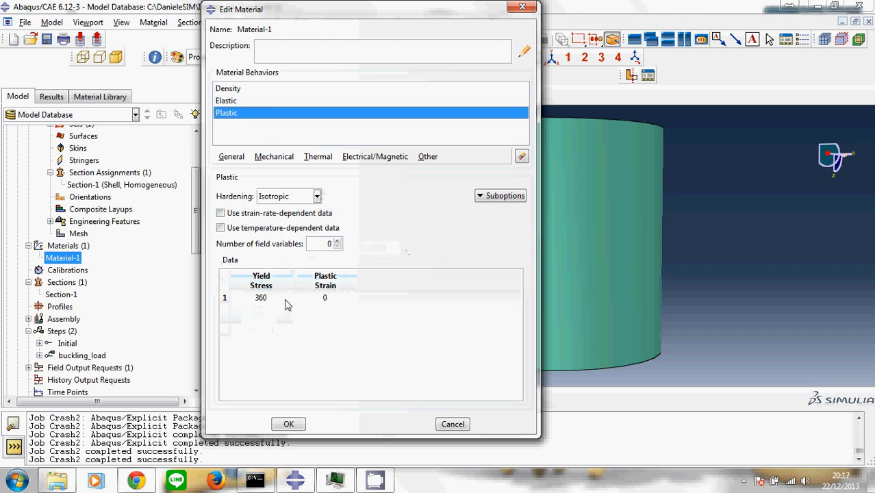
left_click(288, 423)
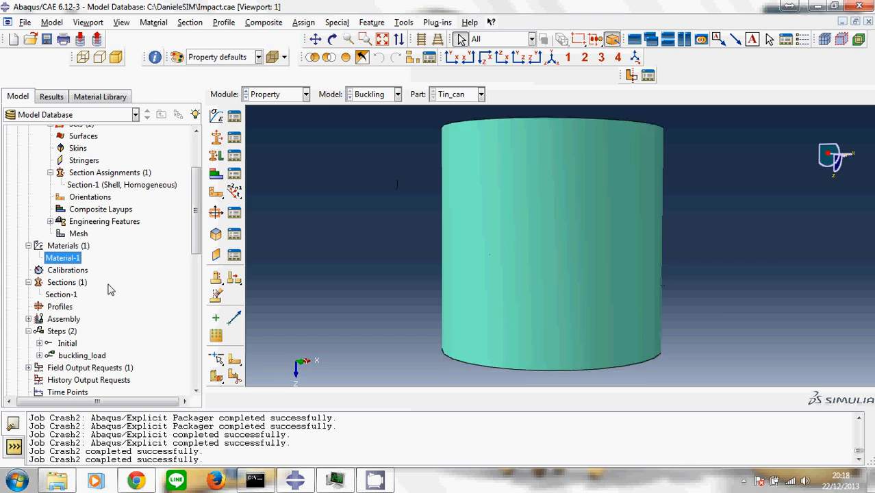
- Inspect the MPC beam Constraint-1 between the attachment point and the load_side nodes on the can's end, and close its definition
scroll(109, 288, "down", 2)
scroll(108, 288, "down", 5)
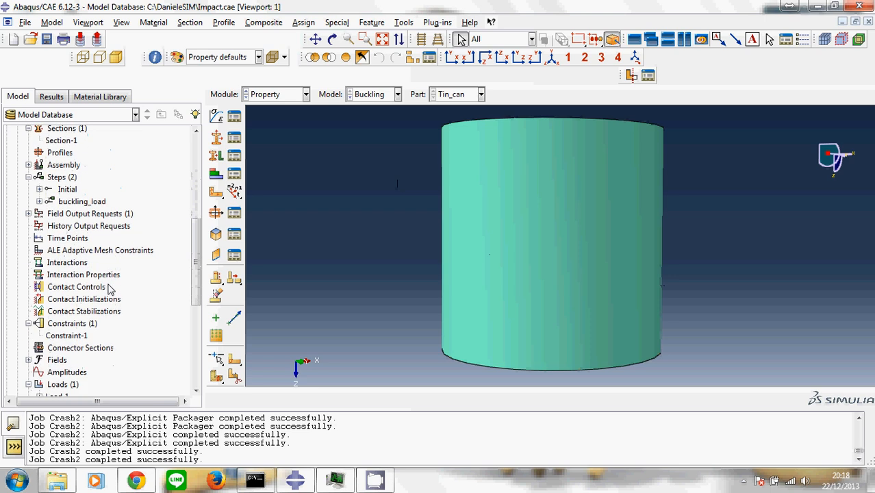
double_click(72, 326)
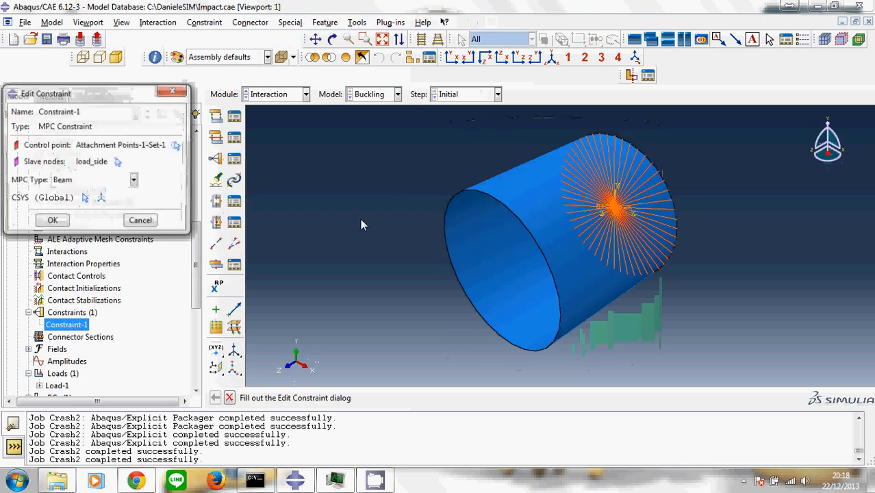
left_click(332, 39)
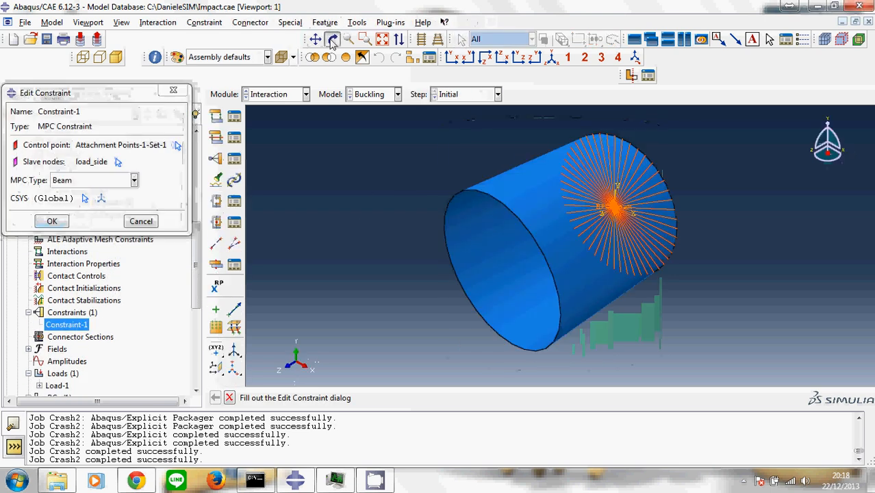
left_click_drag(541, 260, 503, 226)
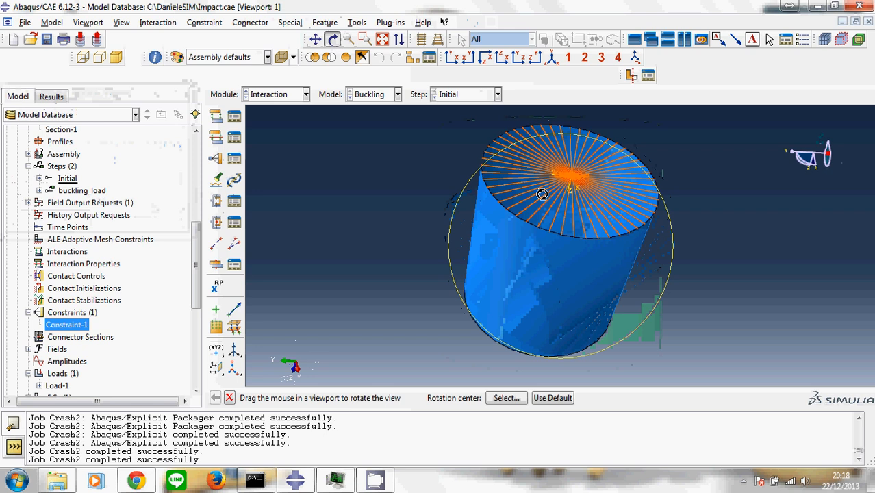
left_click(230, 398)
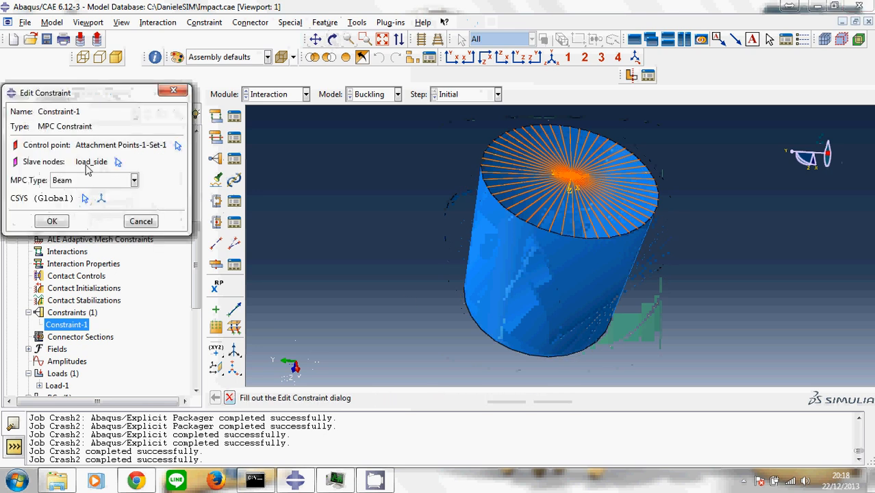
scroll(531, 180, "up", 10)
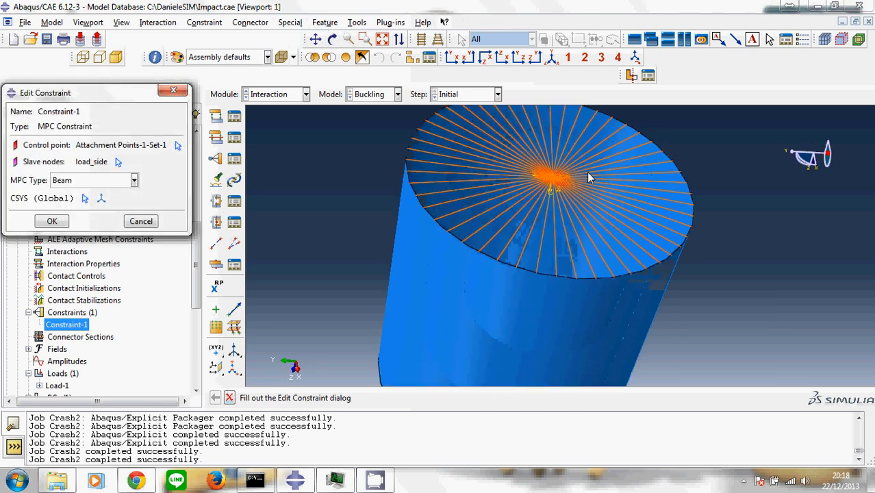
scroll(531, 180, "down", 10)
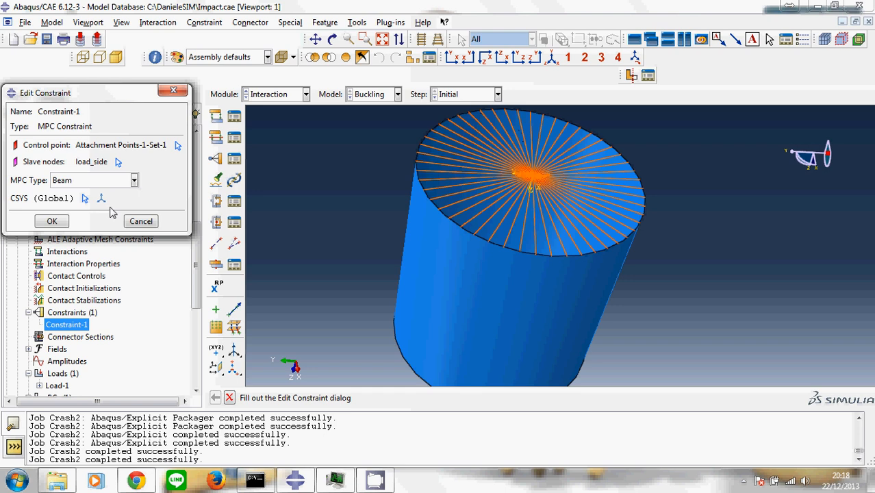
left_click(55, 222)
- Check the CF3 component of the concentrated force Load-1 at the attachment point and close the load definition
scroll(94, 328, "down", 2)
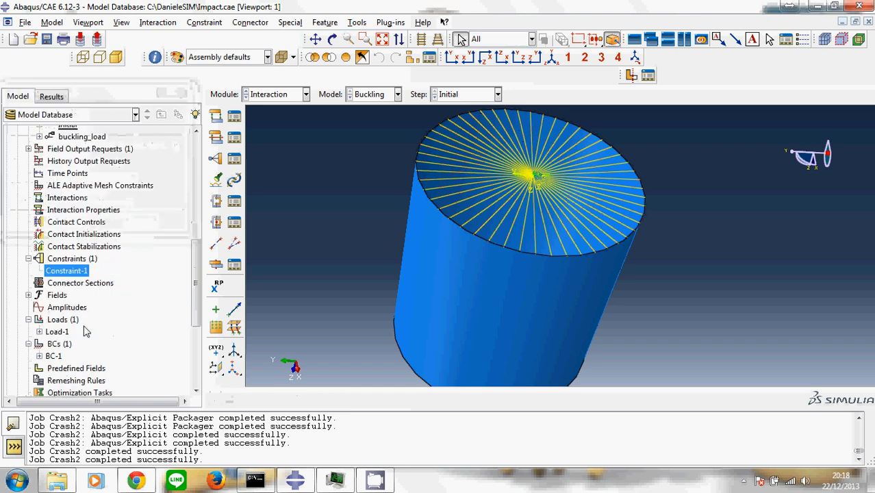
double_click(63, 335)
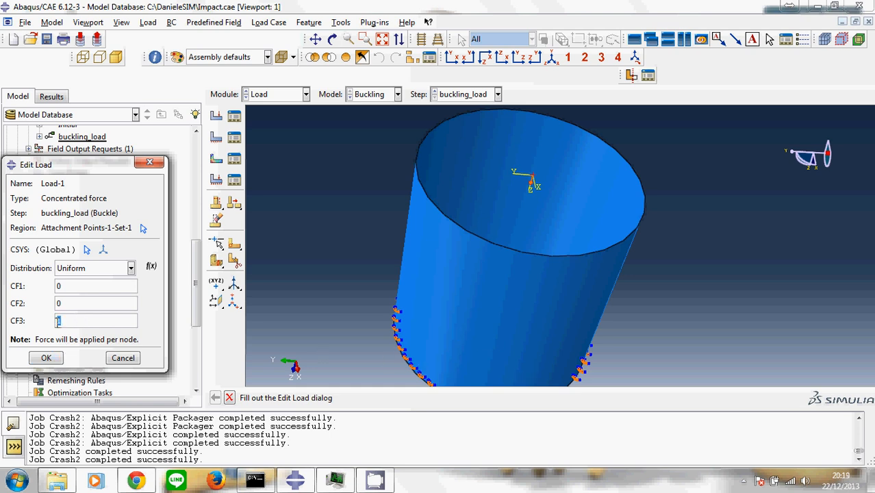
left_click_drag(60, 321, 11, 329)
left_click(48, 361)
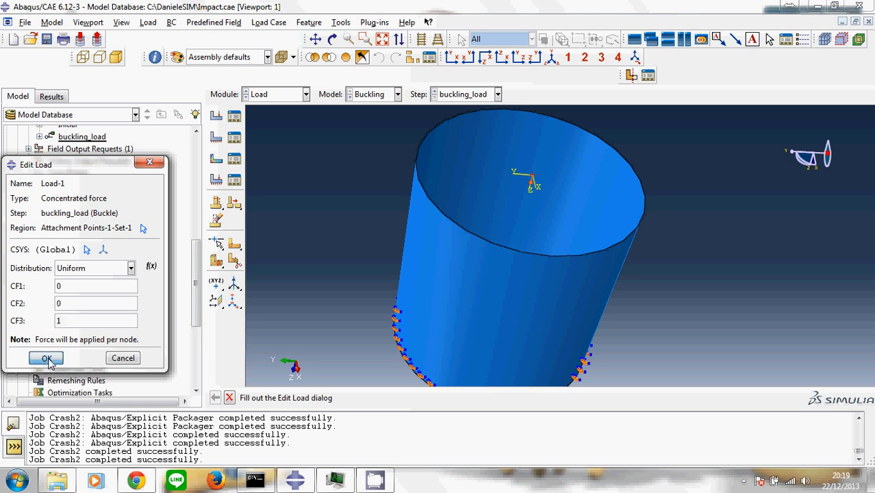
- Collapse the Buckling model and check the Buckle_load job settings, closing them without edits
scroll(81, 341, "down", 1)
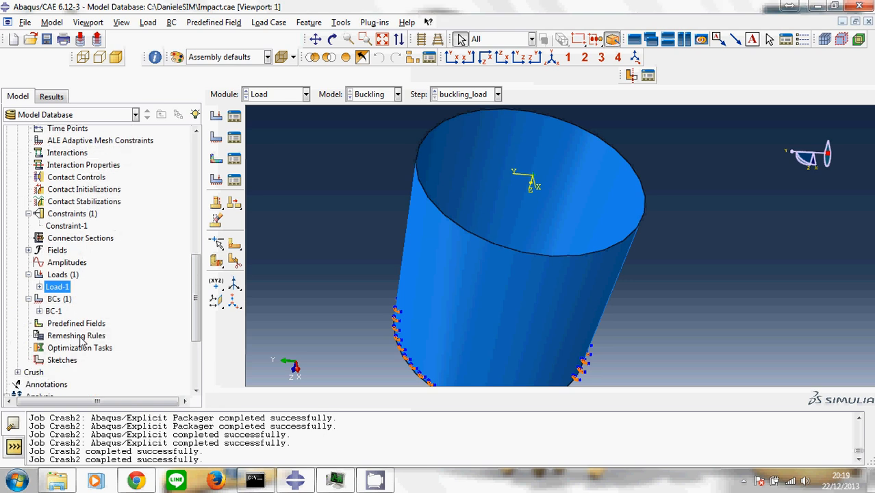
scroll(87, 326, "up", 3)
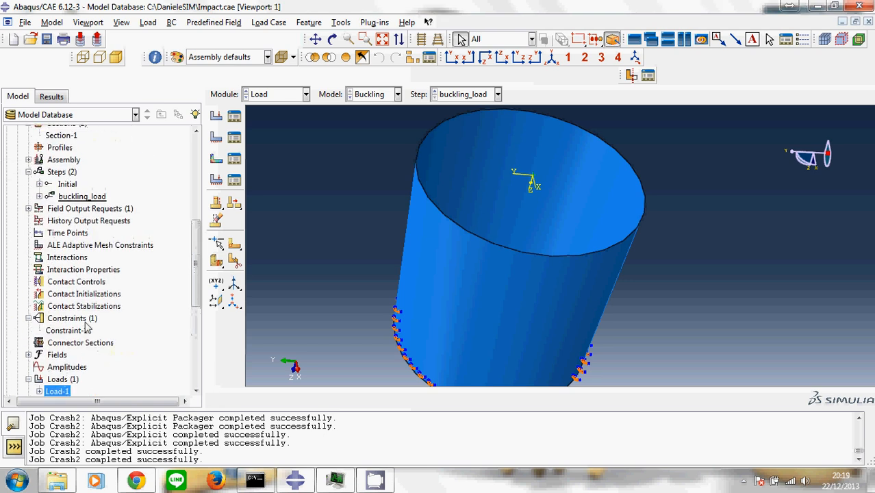
scroll(87, 326, "up", 7)
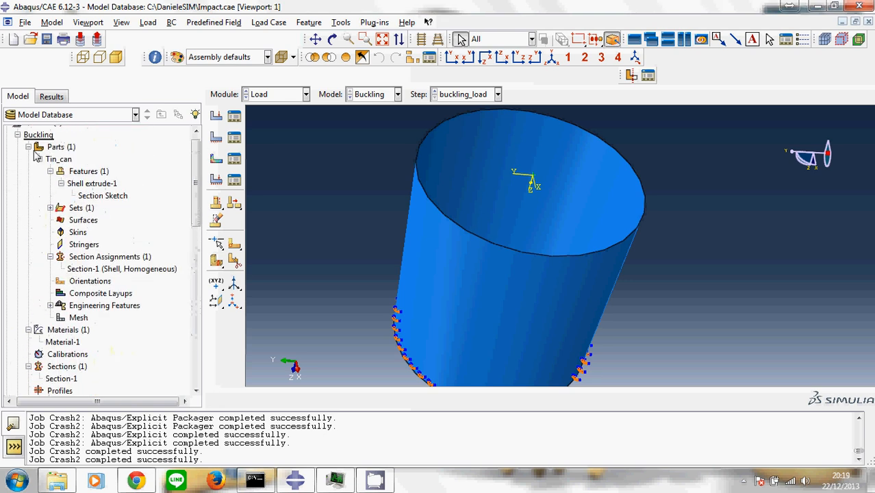
left_click(28, 147)
left_click(17, 135)
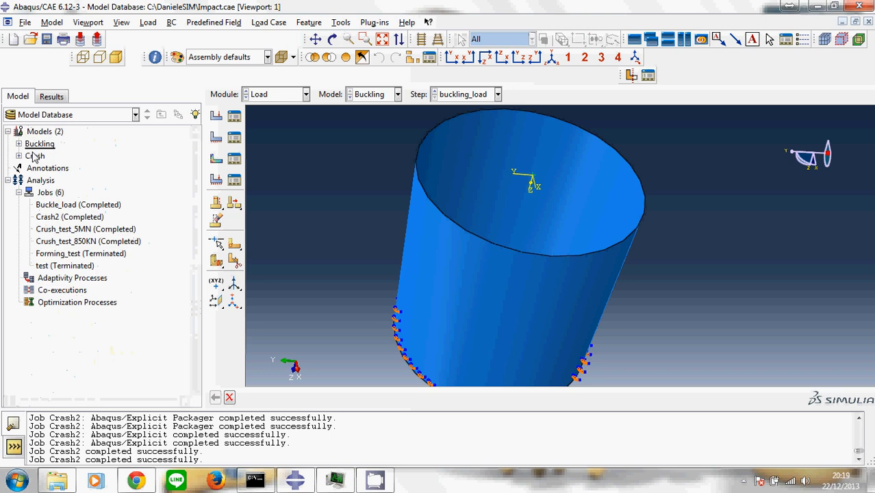
right_click(74, 206)
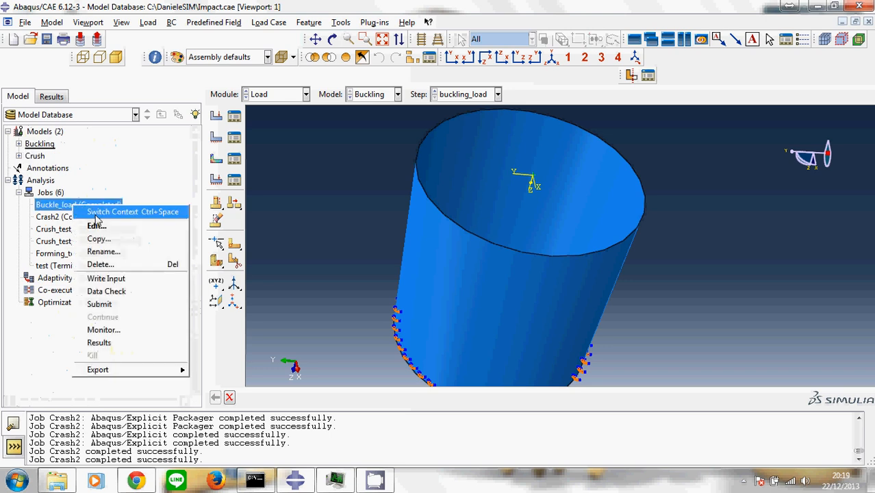
left_click(96, 227)
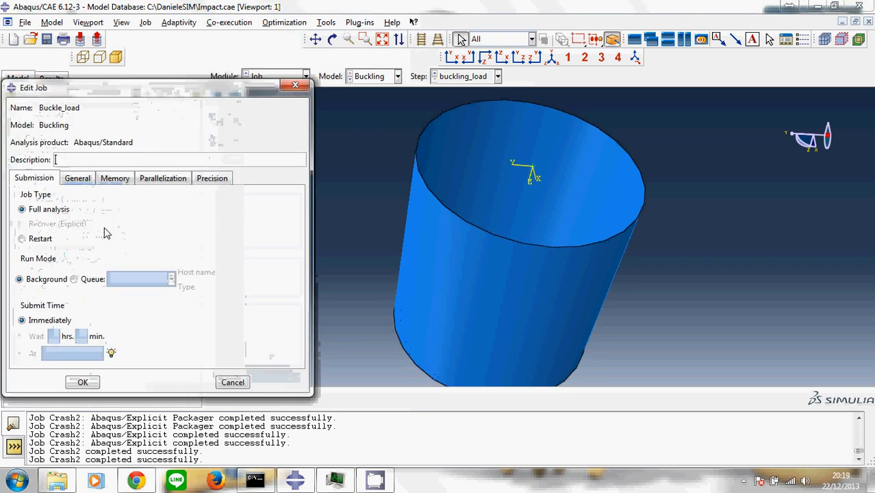
left_click(296, 85)
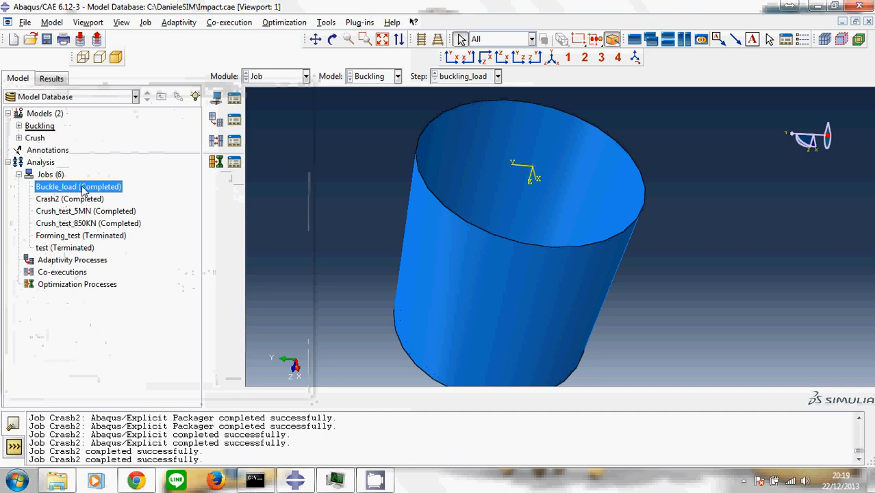
- Open the Buckle_load job results and examine the displacement contours on the deformed can from its end and its side
right_click(84, 187)
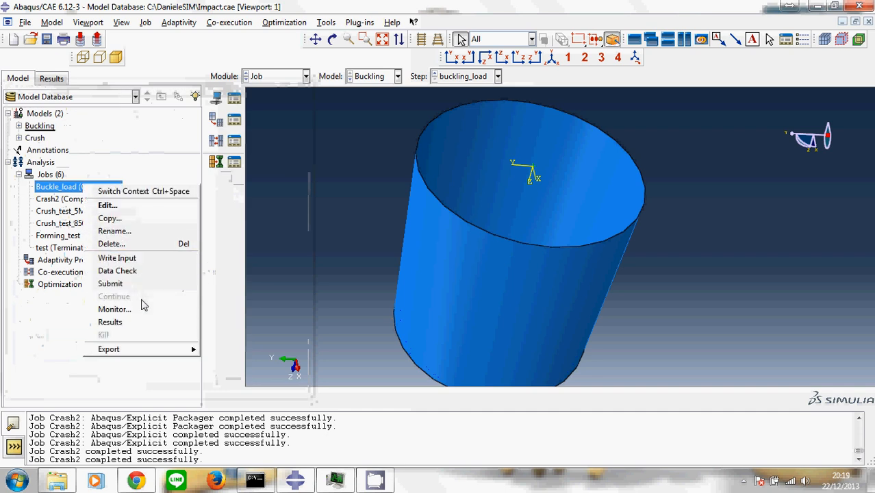
left_click(122, 322)
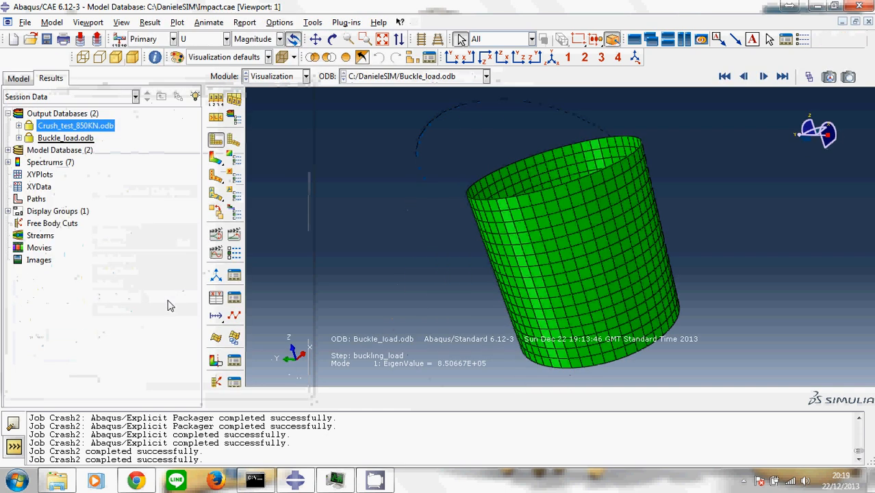
left_click(215, 159)
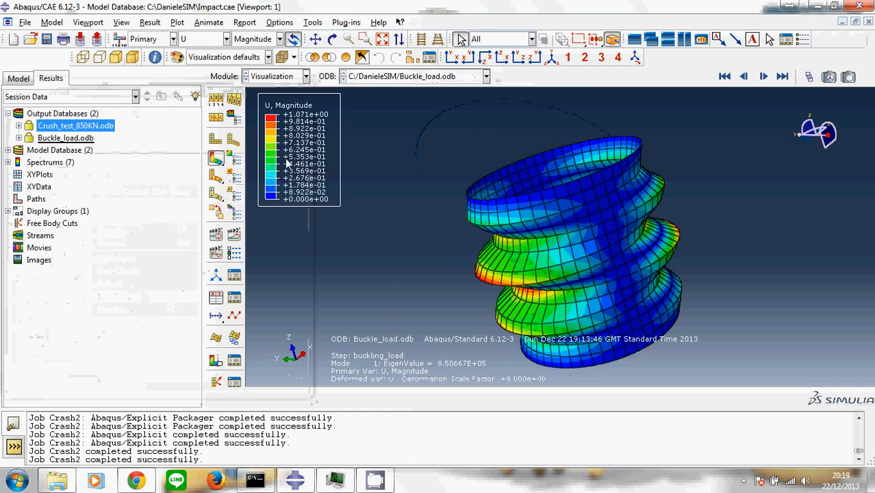
left_click(453, 57)
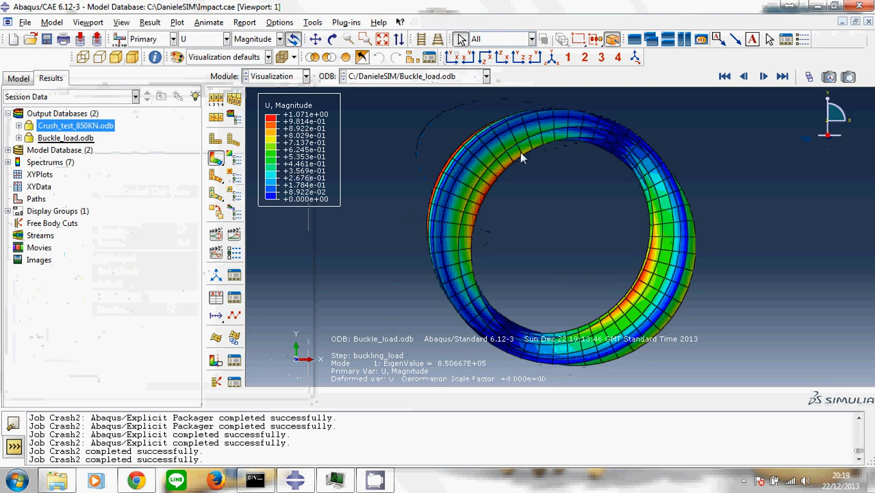
left_click(484, 58)
scroll(568, 221, "up", 2)
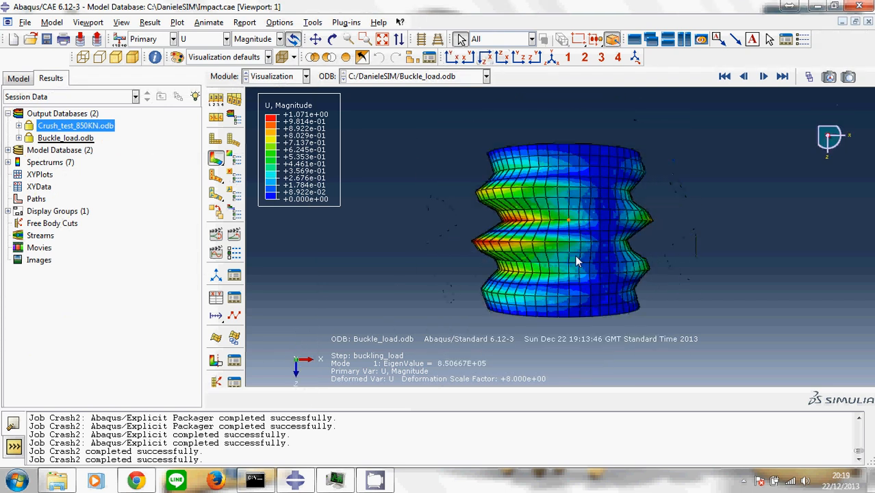
left_click(768, 77)
- Return to the Buckling model and review the eigensolver and requested eigenvalue count of the buckling_load step, closing it without changes
left_click(17, 78)
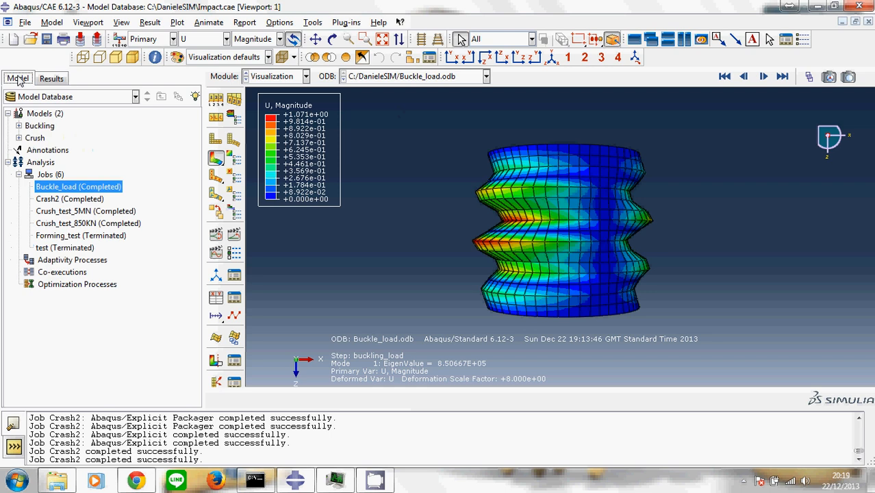
left_click(19, 126)
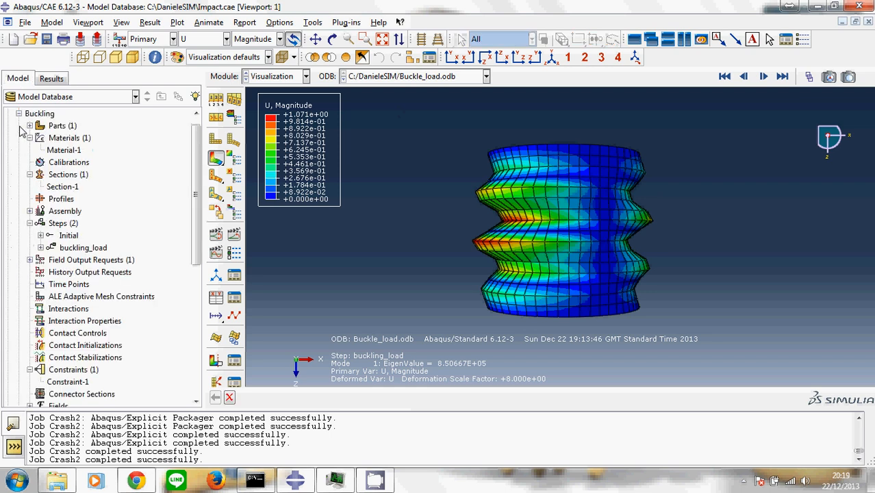
left_click(74, 248)
double_click(74, 248)
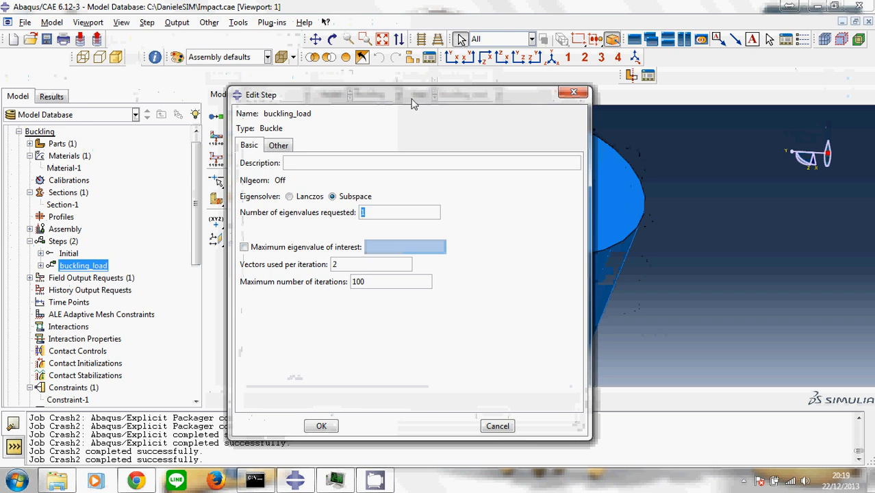
left_click_drag(411, 100, 214, 76)
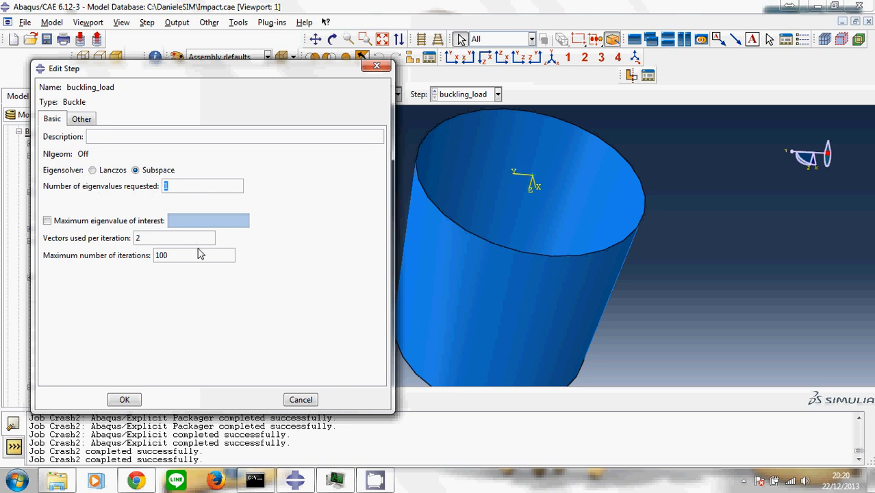
left_click(122, 401)
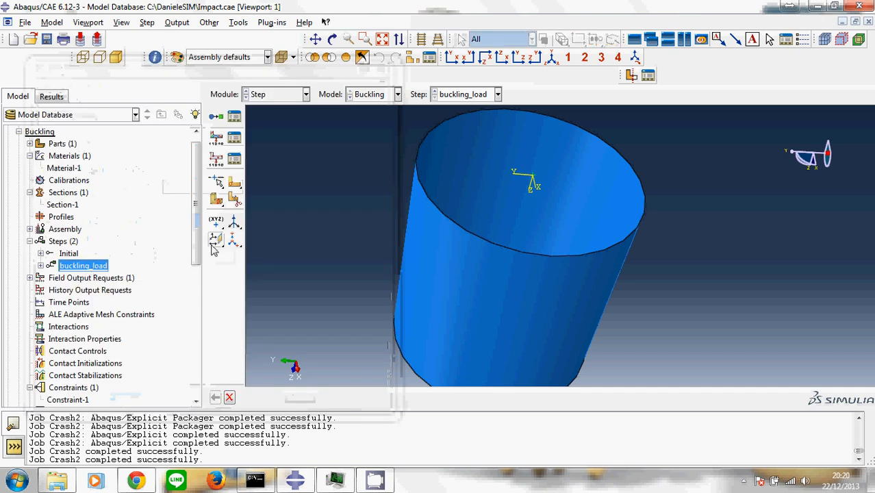
- Reopen the Buckle_load.odb results and examine the mode 1 eigenvalue and buckled shape of the can from several angles
left_click(61, 97)
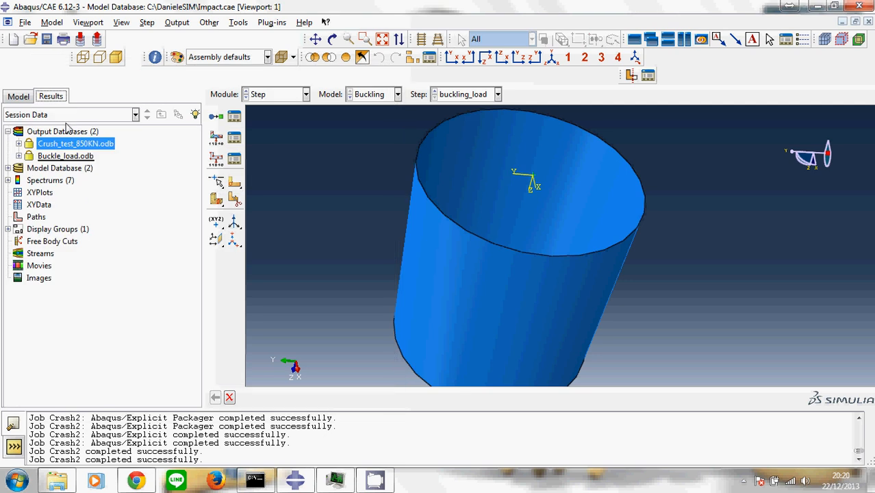
left_click(19, 157)
double_click(29, 157)
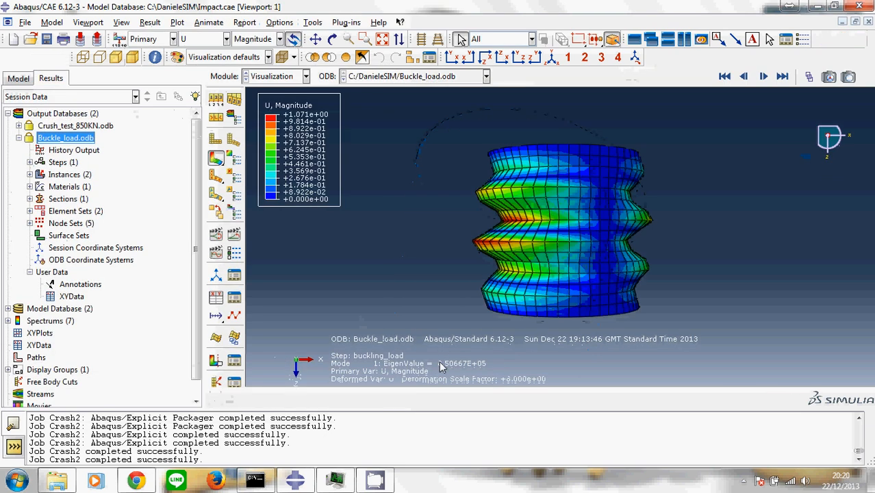
mouse_move(438, 363)
left_mouse_down()
mouse_move(489, 366)
mouse_move(435, 361)
left_mouse_up()
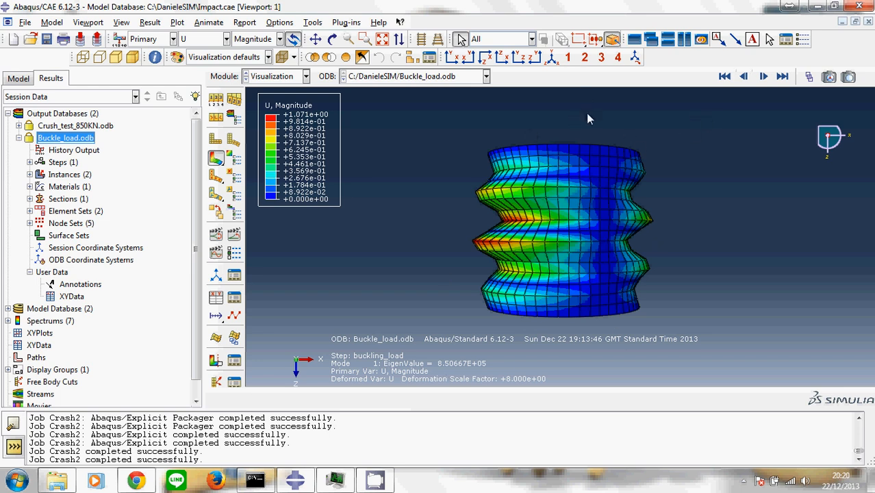
left_click(332, 39)
left_click_drag(654, 228, 502, 231)
left_click_drag(702, 267, 555, 181)
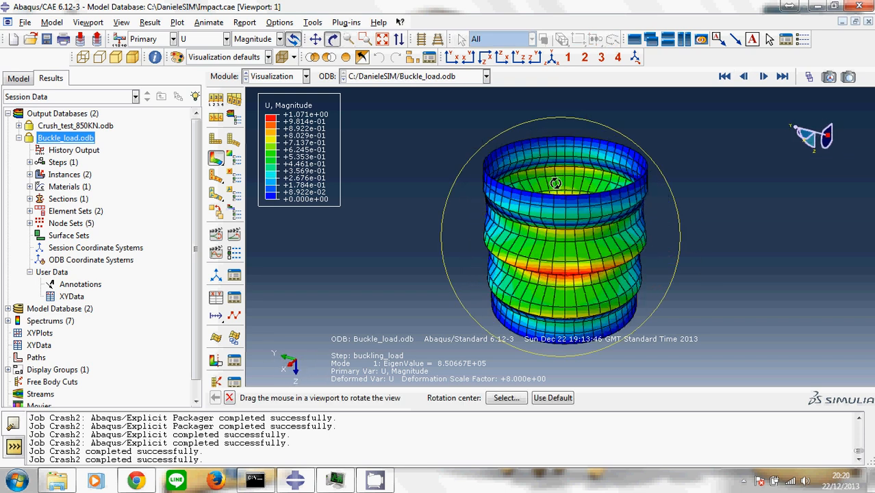
left_click_drag(599, 287, 332, 367)
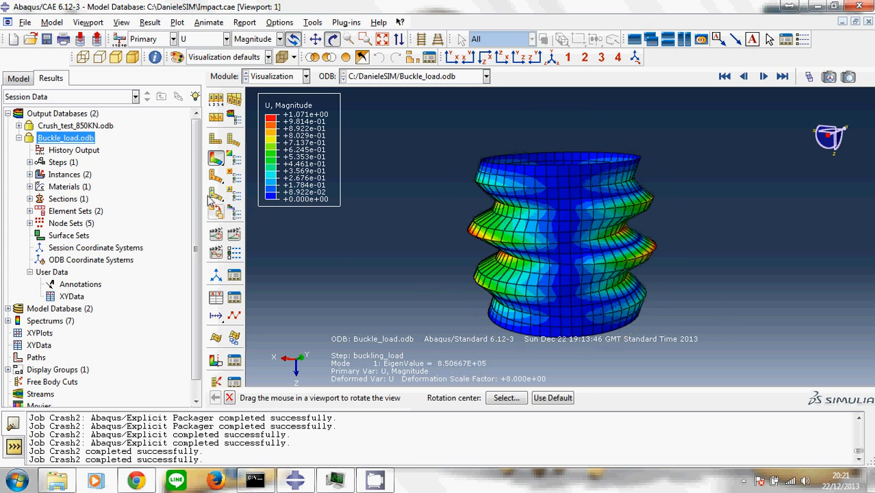
- Open the Crush_test_850KN.odb results, plot the contours on the deformed shape and go to the first frame
double_click(61, 126)
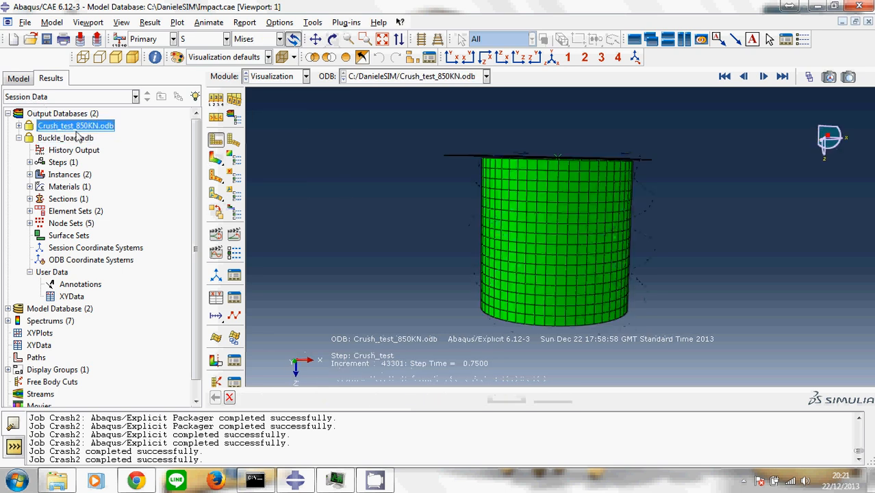
left_click(216, 159)
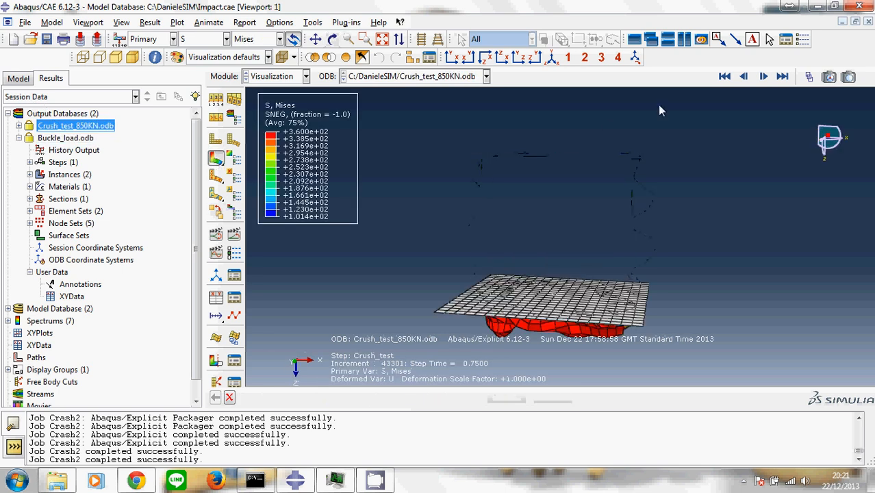
left_click(725, 76)
- Copy the Buckling model to a new model named Crash2
left_click(26, 79)
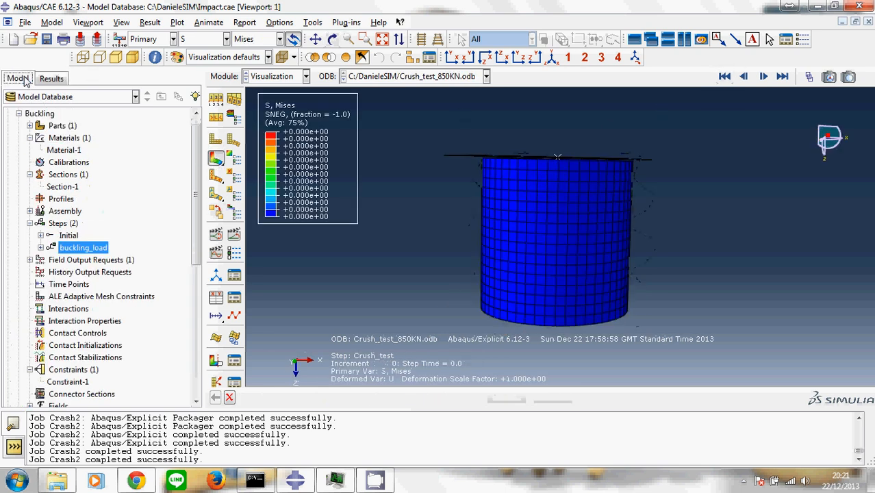
scroll(89, 213, "up", 1)
left_click(18, 126)
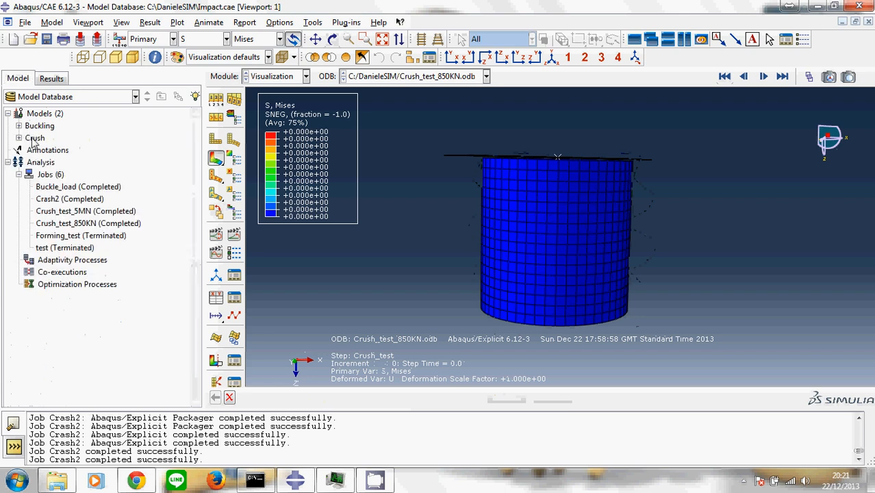
left_click(31, 128)
right_click(31, 127)
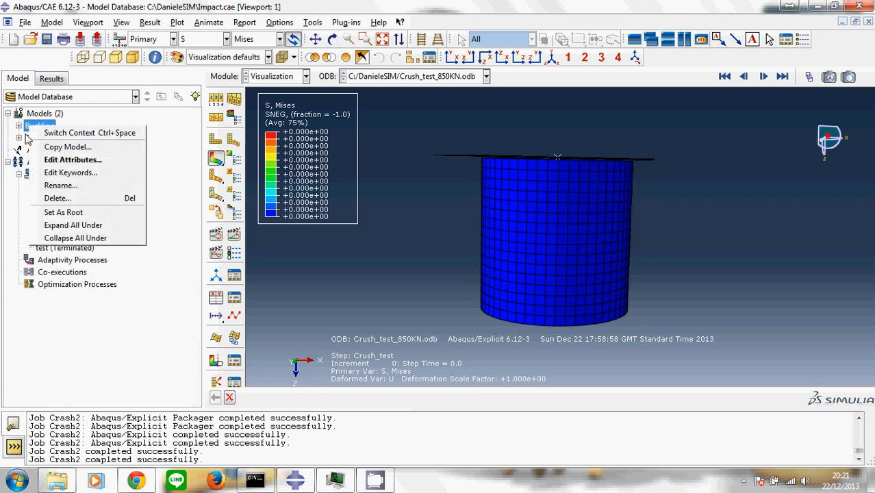
left_click(3, 144)
left_click(35, 139)
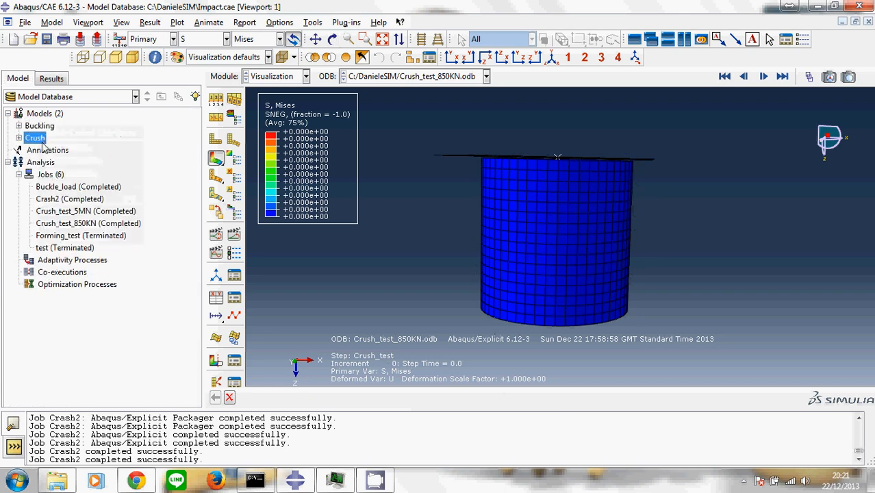
left_click(39, 127)
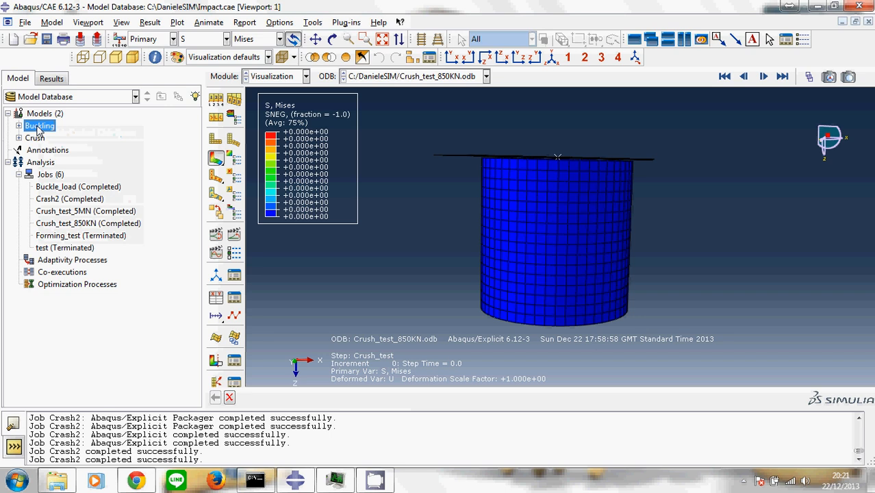
right_click(38, 128)
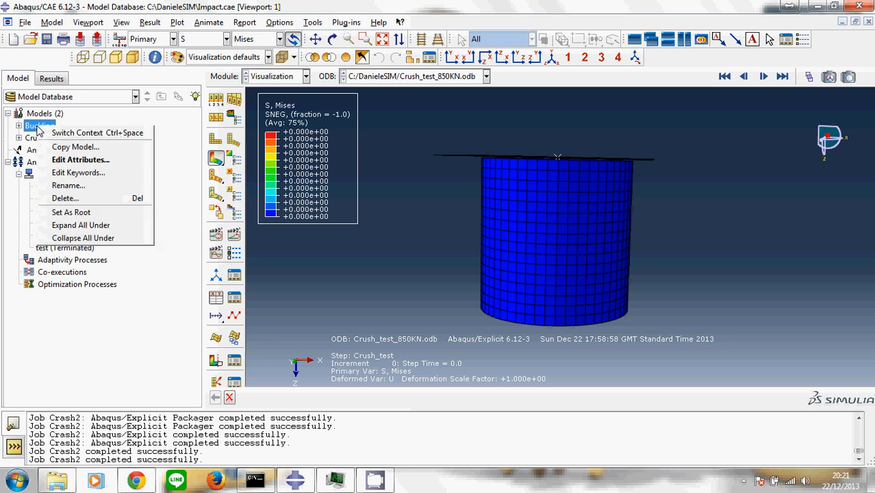
left_click(75, 147)
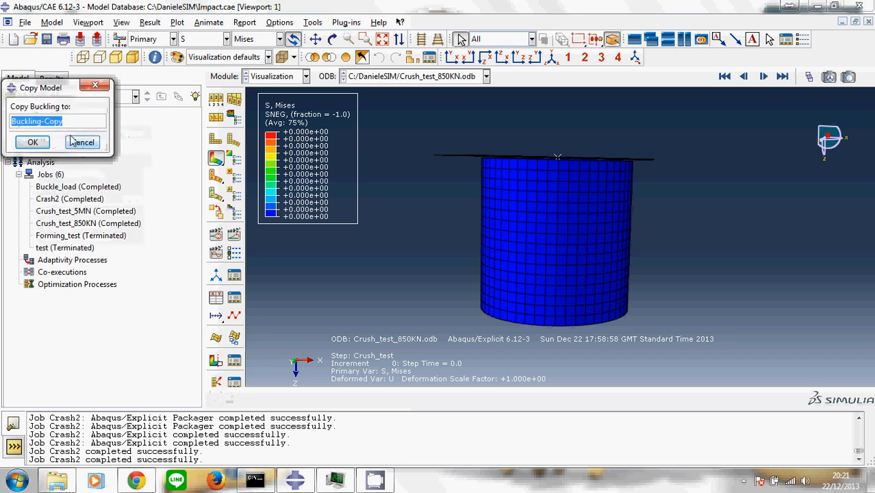
type("Crash2")
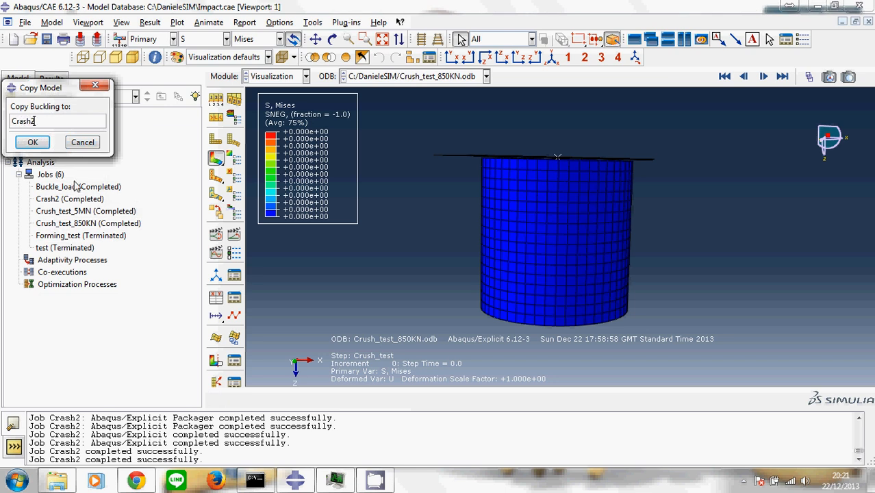
left_click(38, 142)
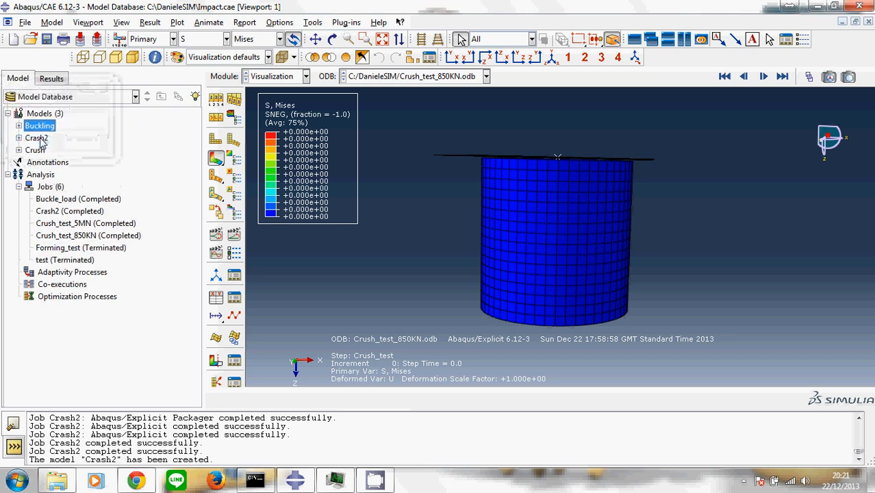
- Expand the Crash2 model and display its Tin_can part
double_click(39, 139)
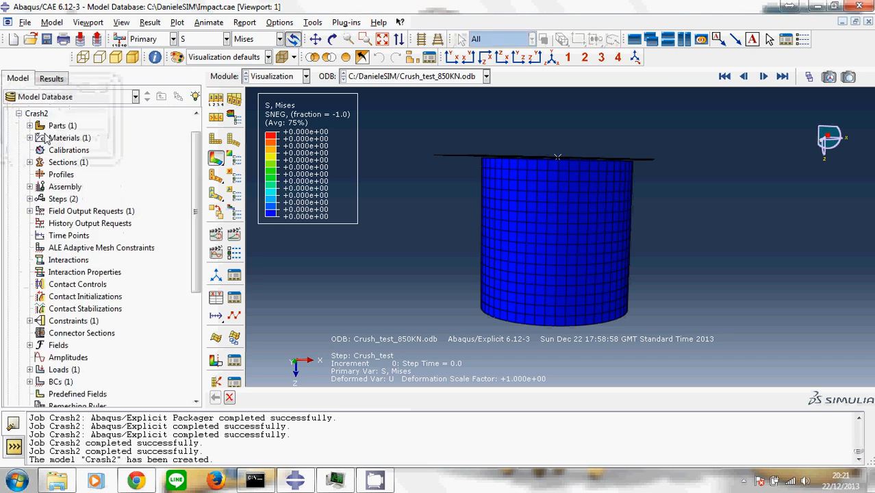
left_click(30, 127)
double_click(56, 138)
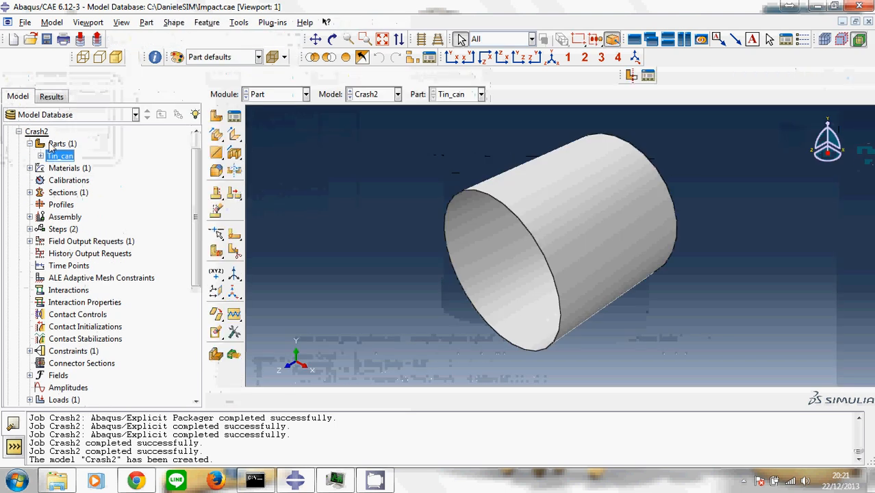
- Start a new 3D discrete rigid part named Crasher with a planar shell base feature and approximate size 200
double_click(56, 143)
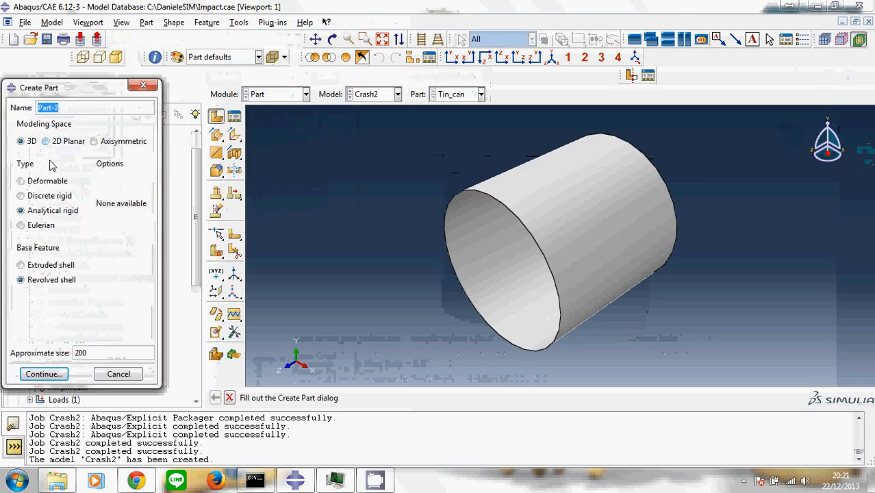
left_click(55, 197)
left_click(44, 297)
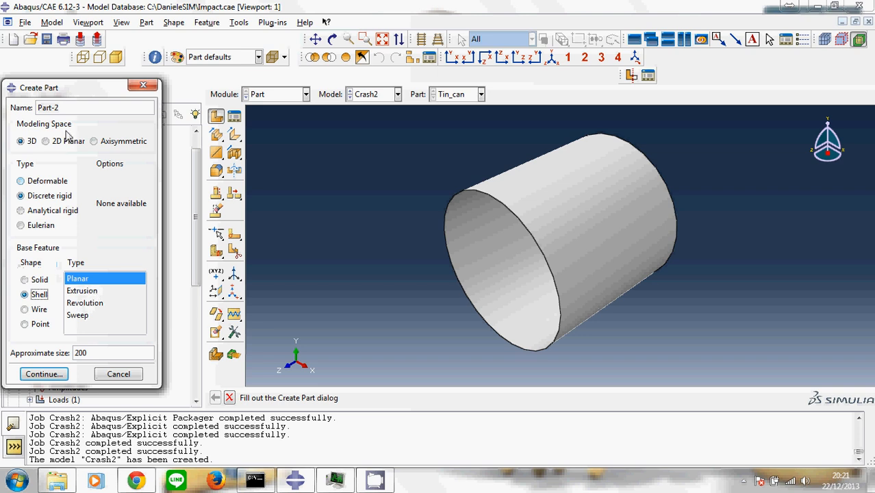
left_click_drag(62, 108, 45, 108)
type("Crasher")
left_click(44, 374)
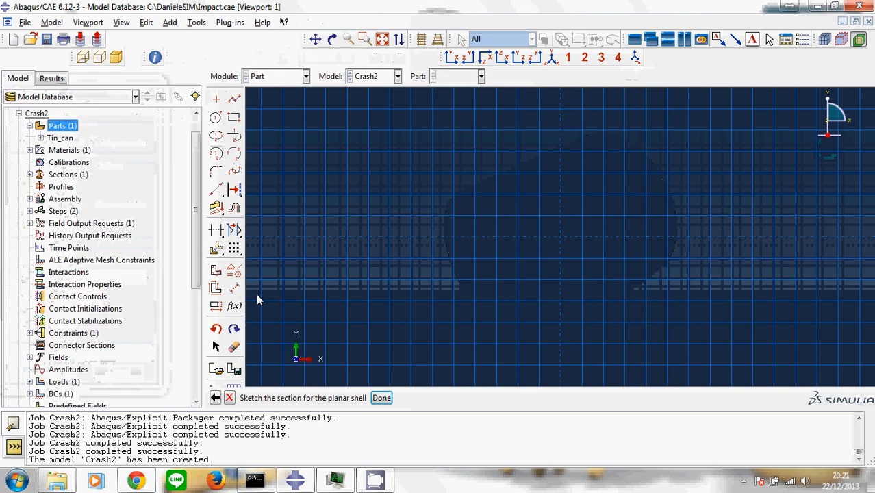
- Place two isolated points in the Crasher sketch at 50,50 and -50,-50
left_click(217, 100)
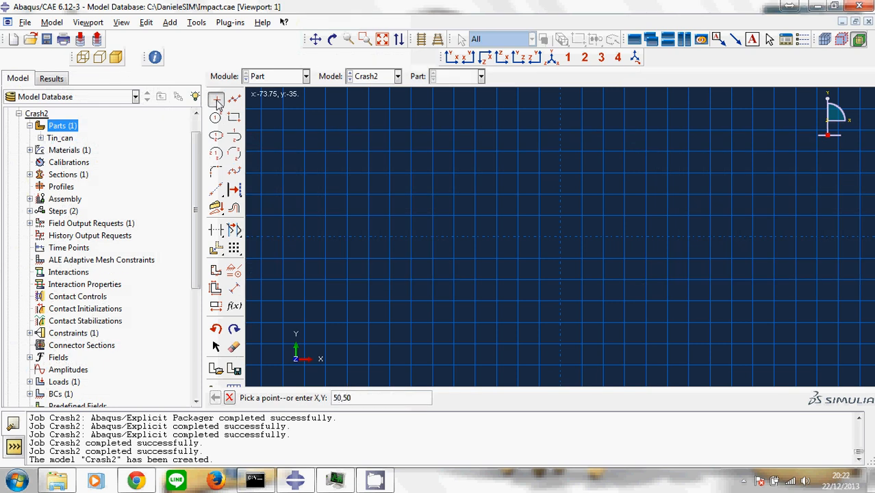
key("Return")
key("Return")
scroll(489, 184, "down", 3)
- Sketch a rectangle with the two isolated points as opposite corners and finish the sketch to create the planar shell
left_click(236, 119)
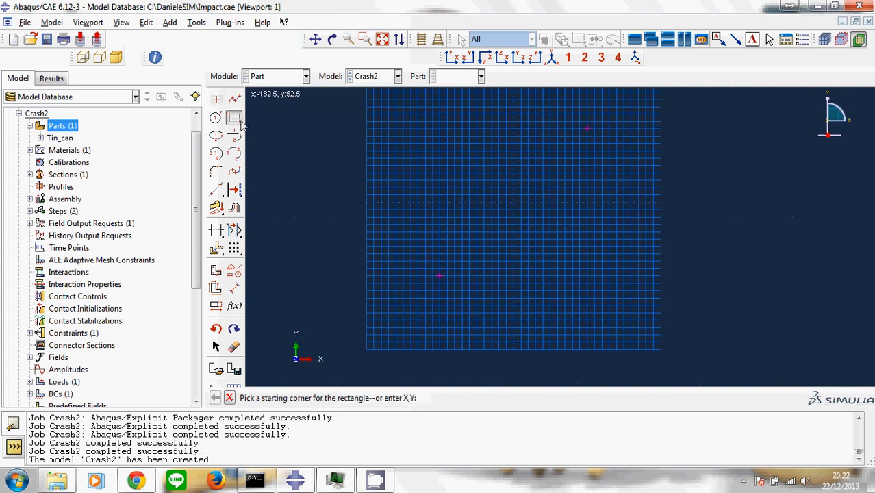
left_click(439, 276)
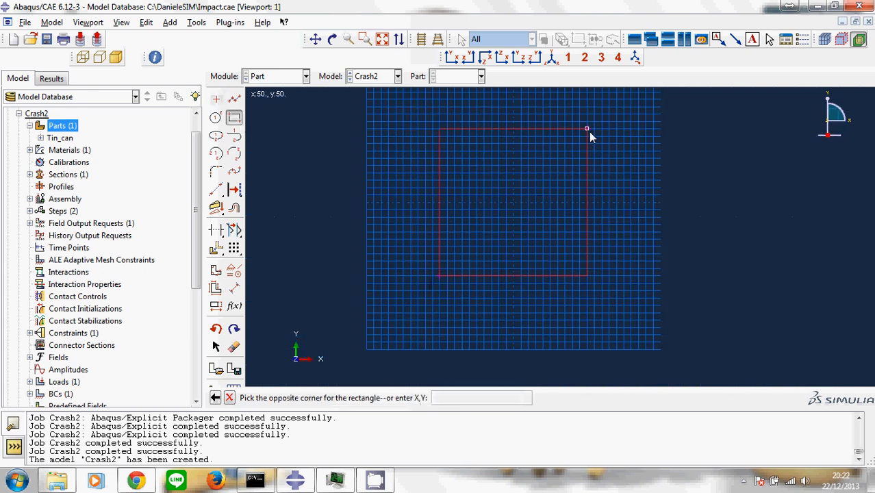
left_click(588, 130)
left_click(230, 398)
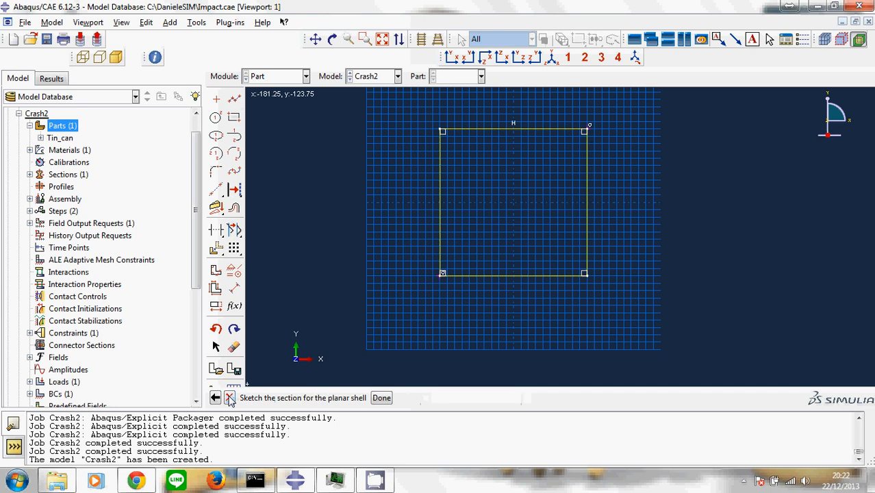
left_click(381, 398)
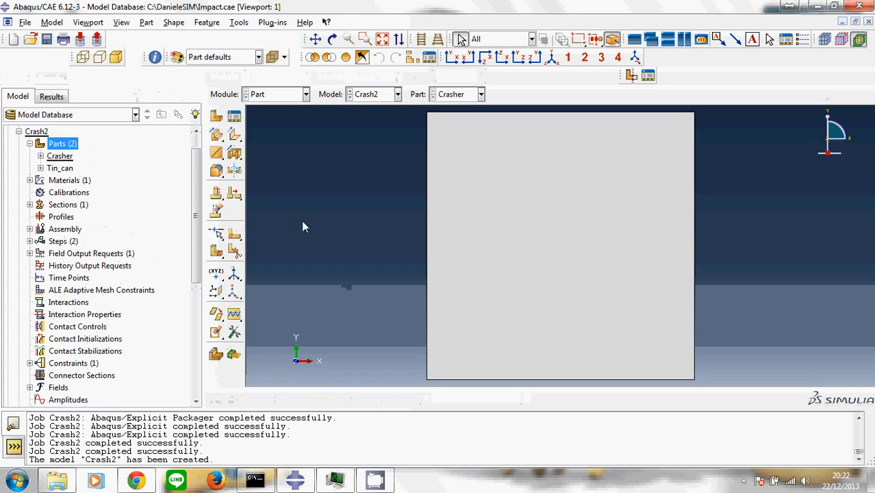
- Create a reference point at the origin, in the centre of the Crasher plate
left_click(55, 157)
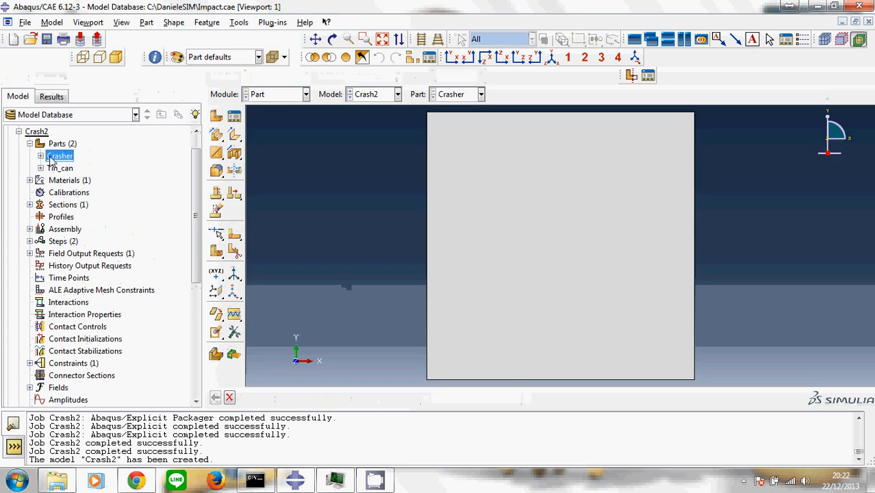
left_click(41, 157)
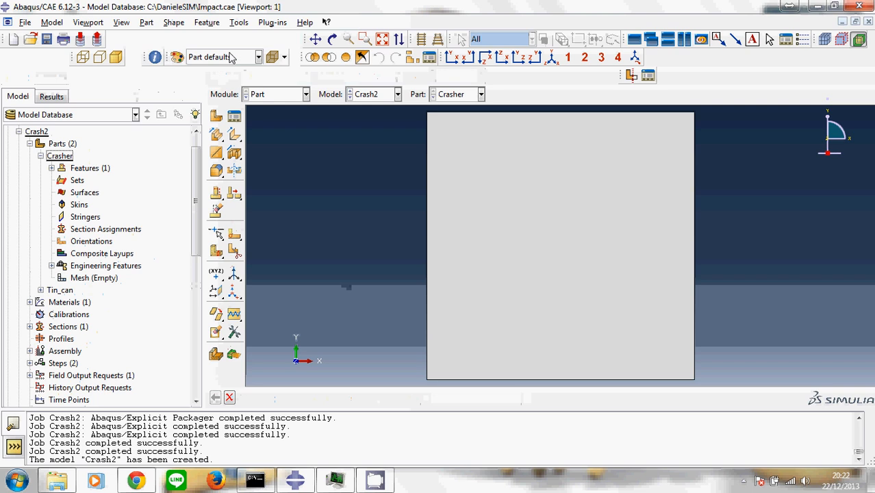
left_click(236, 25)
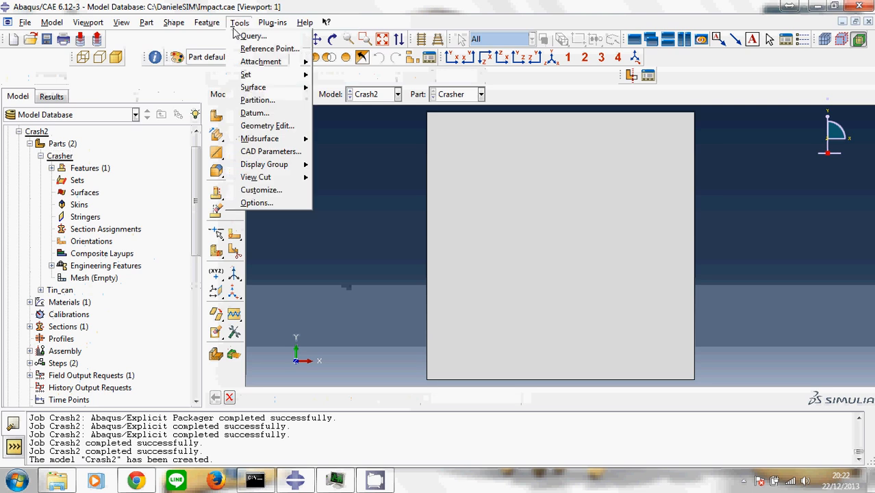
left_click(269, 49)
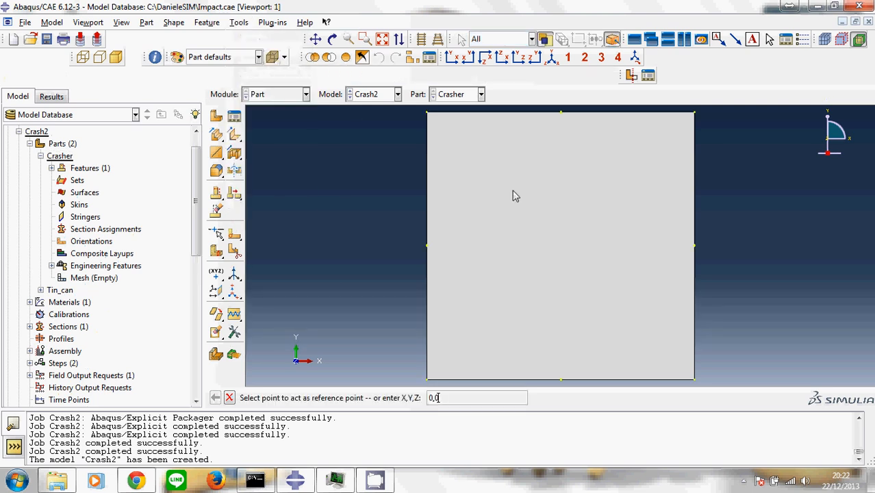
key("Return")
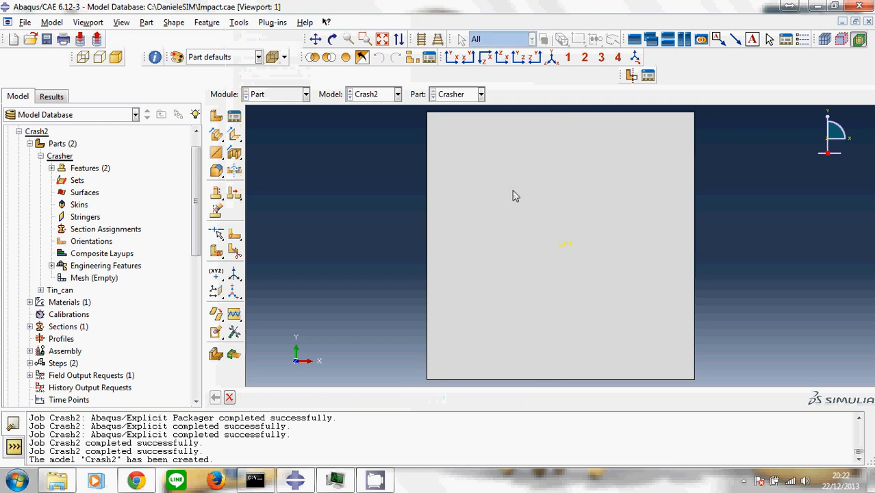
- Open the Crasher part's mesh and assign it linear discrete rigid elements from the Explicit element library
double_click(96, 278)
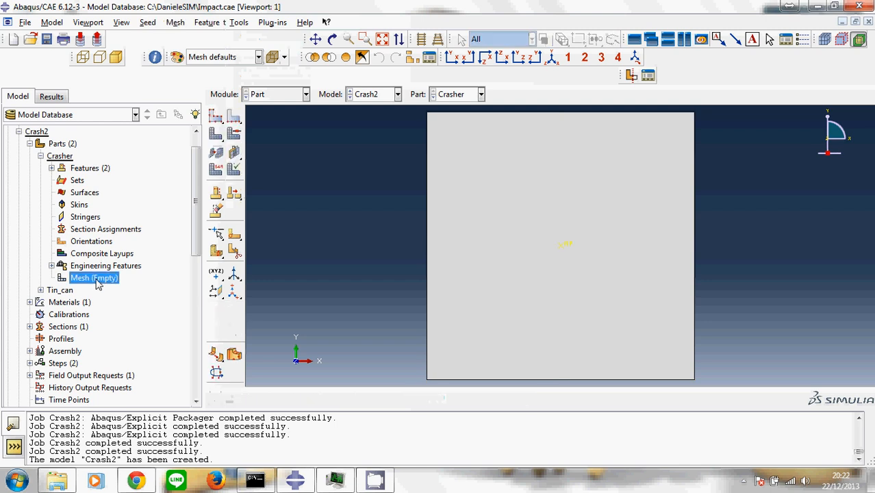
left_click(218, 170)
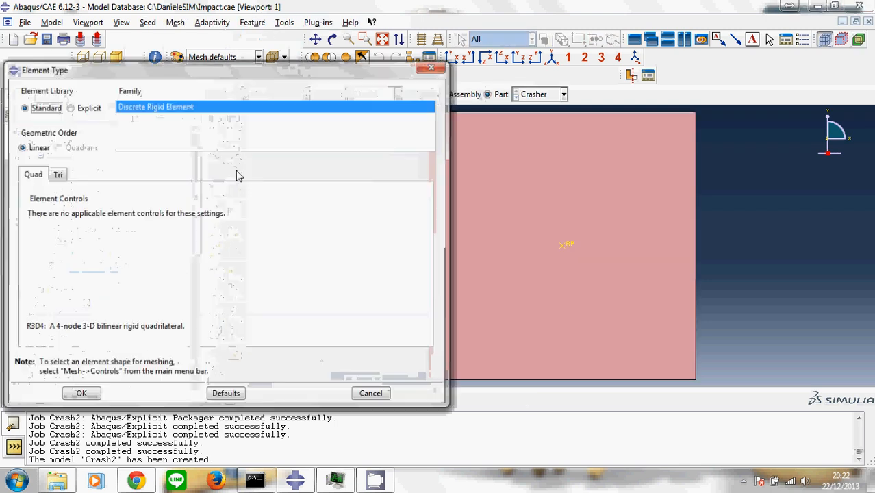
left_click(88, 107)
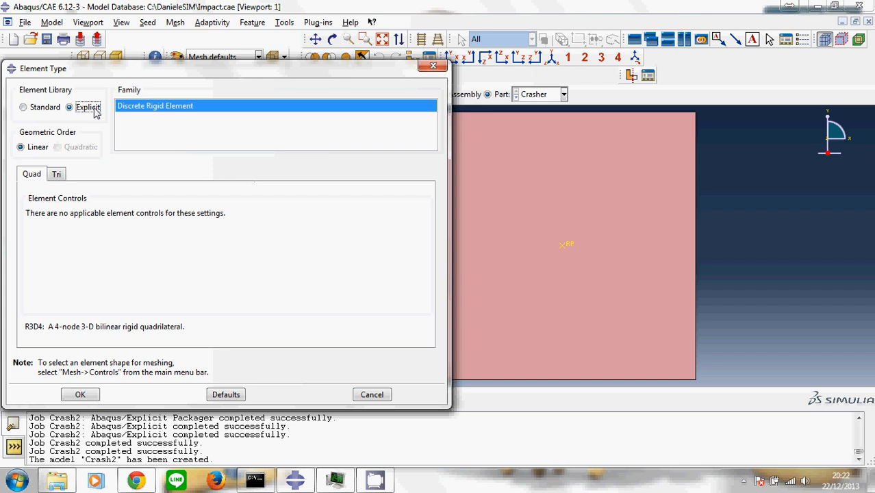
left_click(80, 394)
- Set the Crasher plate's mesh controls to the structured technique with quad-dominated elements
left_click(233, 135)
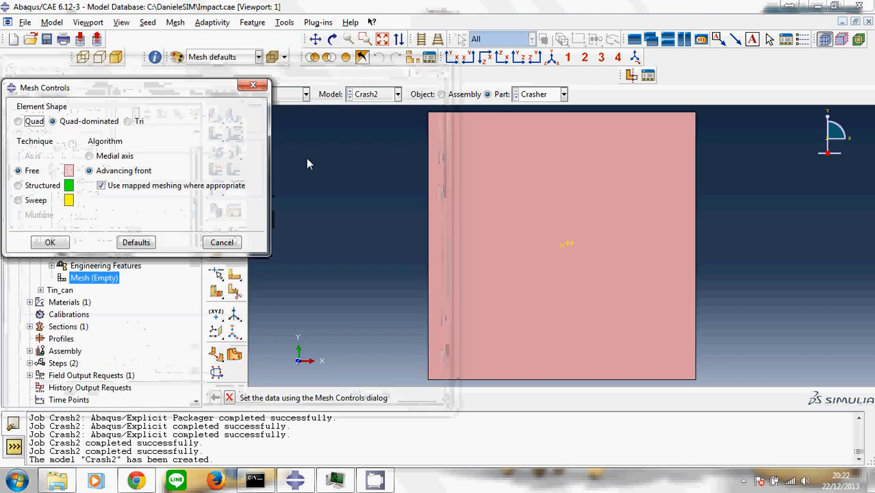
left_click(55, 186)
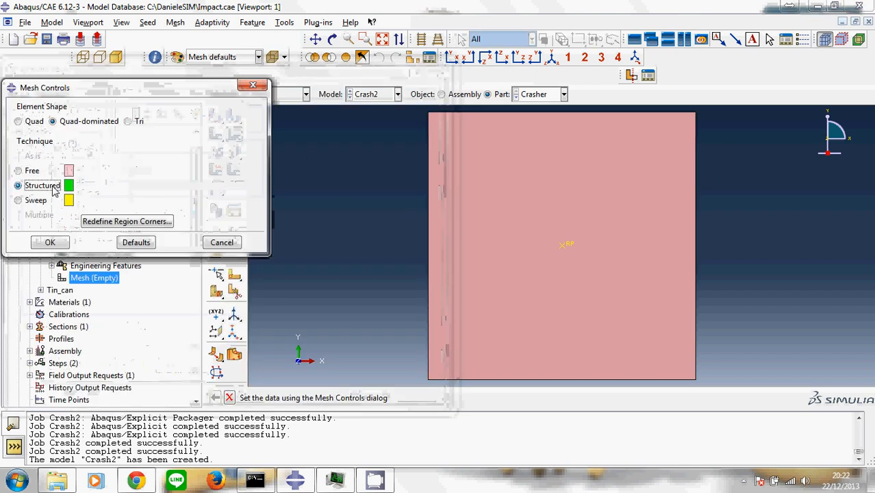
left_click(49, 242)
- Seed the Crasher part with an approximate global size of 10 and generate its mesh
left_click(216, 116)
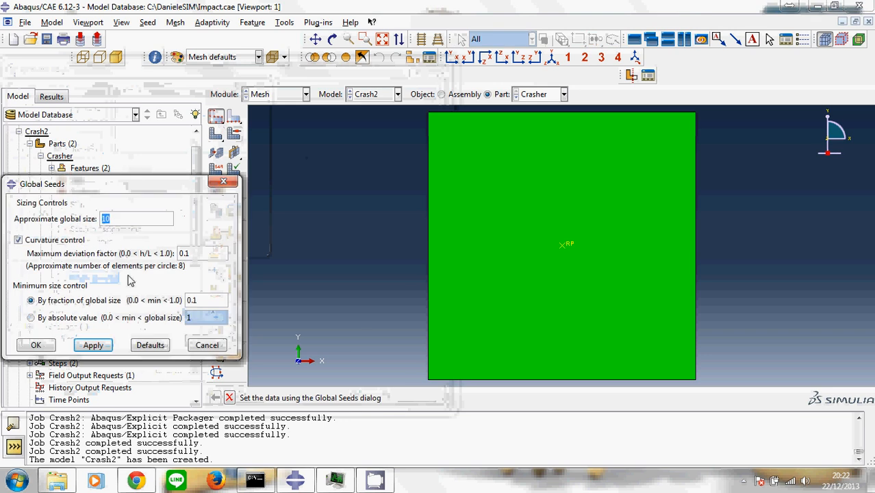
left_click(91, 345)
left_click(35, 345)
left_click(234, 117)
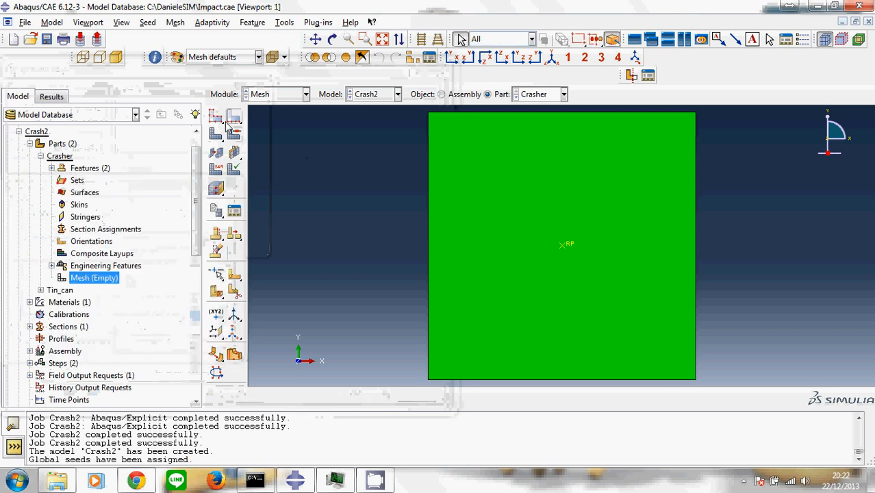
left_click(322, 398)
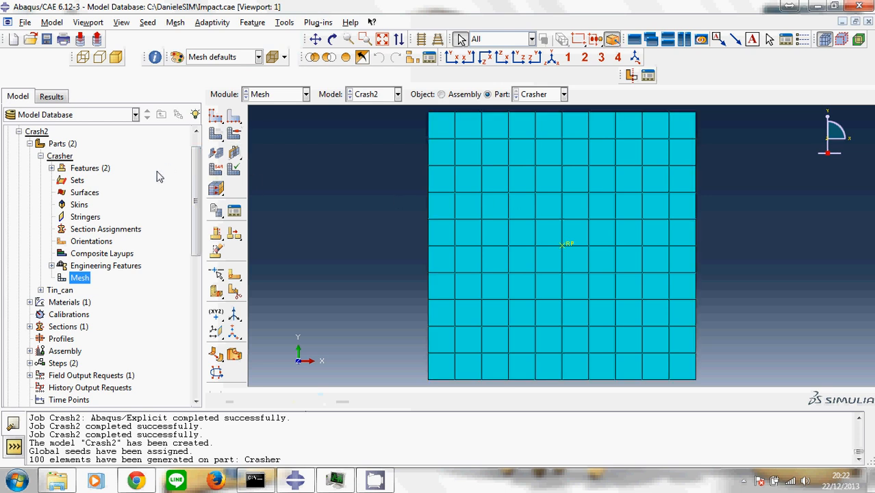
- Create a point mass/inertia on the Crasher's reference point, naming its region set Crasher_RP1
left_click(49, 263)
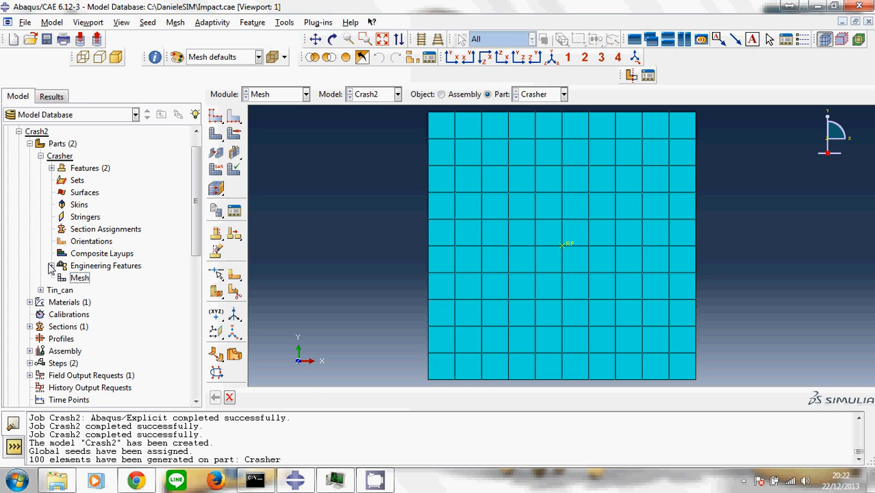
left_click(51, 266)
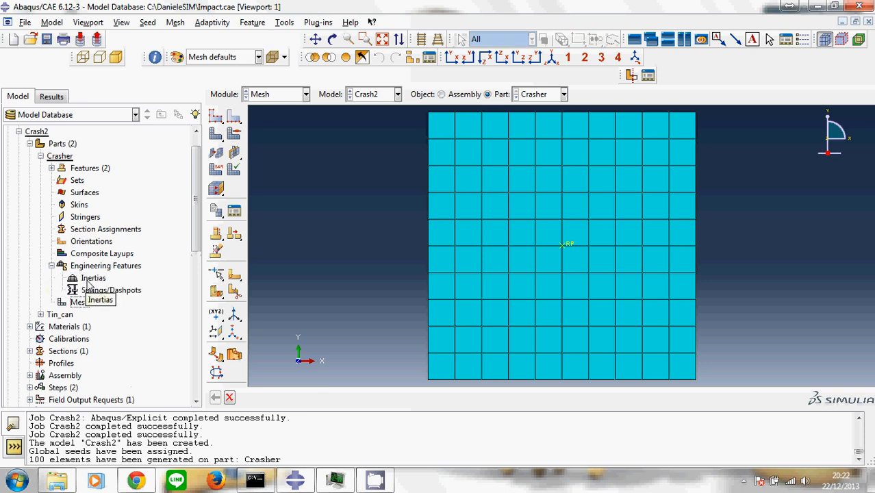
left_click(97, 278)
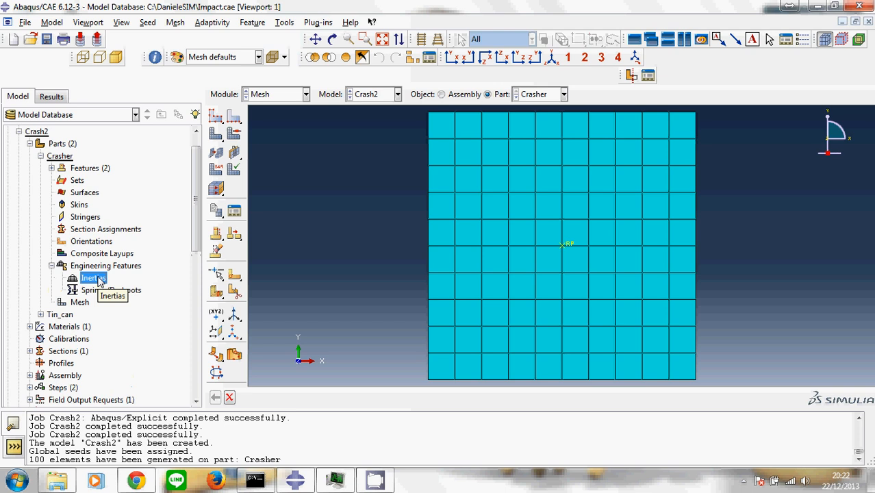
double_click(98, 279)
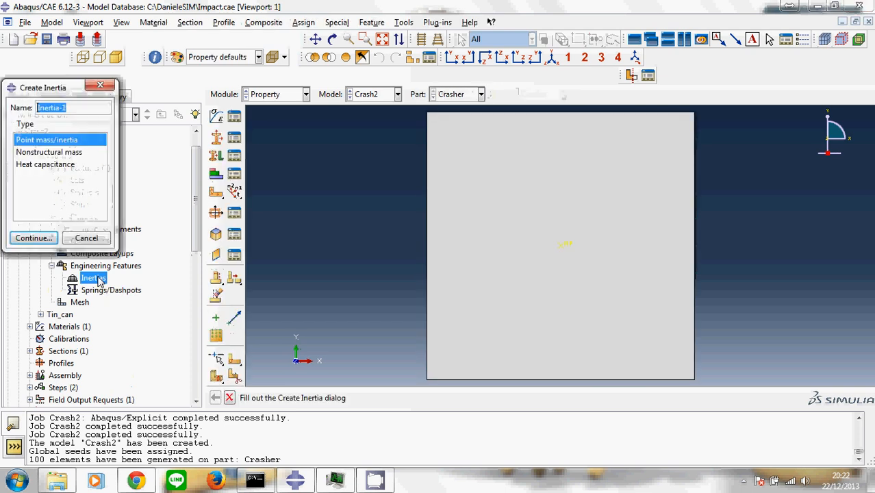
left_click(33, 237)
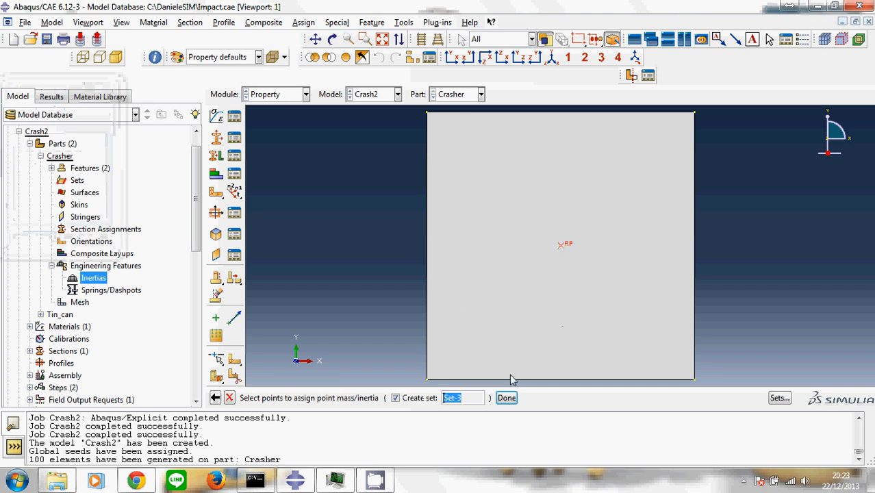
type("Crasher_RP1")
left_click(506, 397)
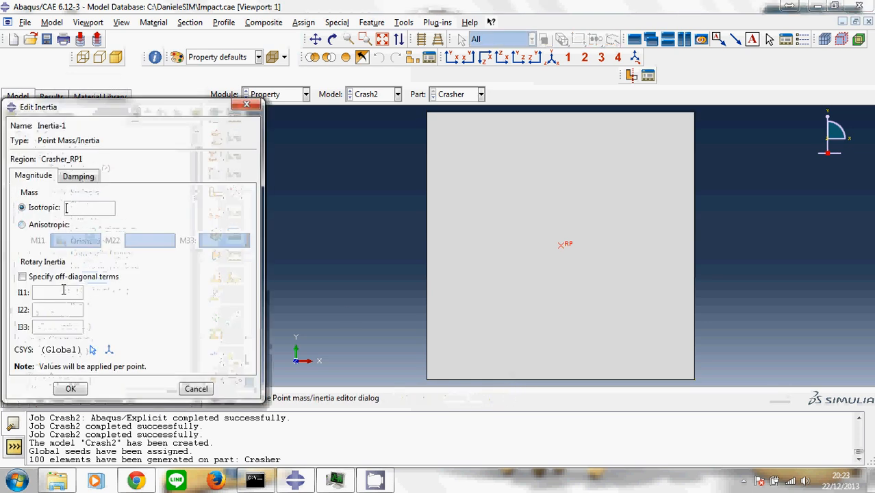
- Define the point inertia with isotropic mass 1, I11 and I22 of 833, and I33 of 1666
left_click_drag(141, 113, 319, 118)
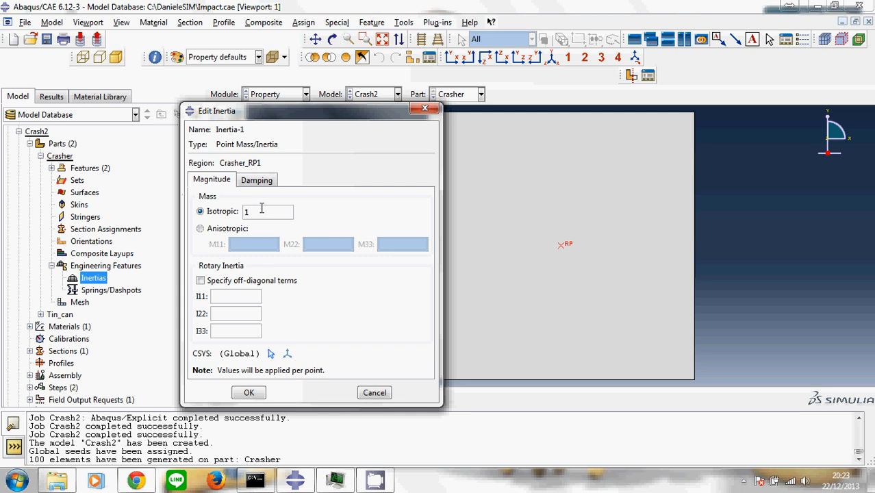
key("Tab")
key("Tab")
key("Tab")
left_click_drag(236, 297, 148, 296)
type("833")
left_click_drag(219, 331, 190, 334)
type("16")
left_click(249, 393)
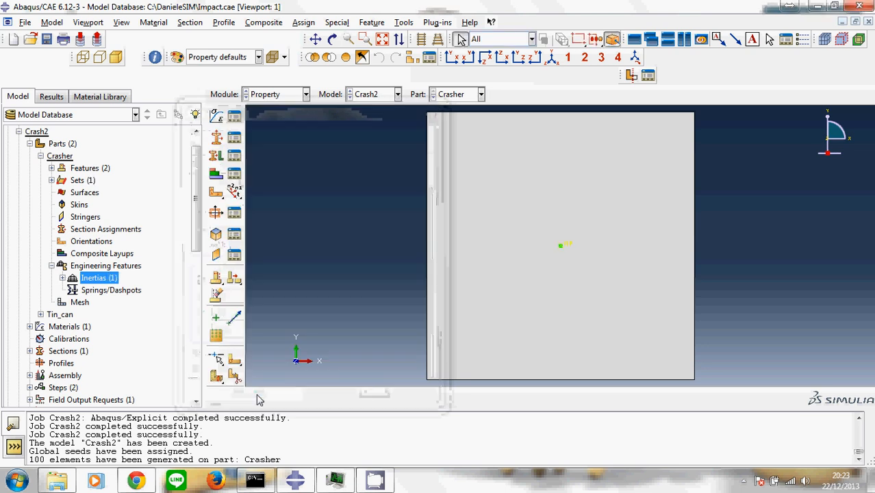
- Reopen the Crasher's point inertia definition and review its mass and rotary inertia values
left_click(63, 278)
double_click(93, 290)
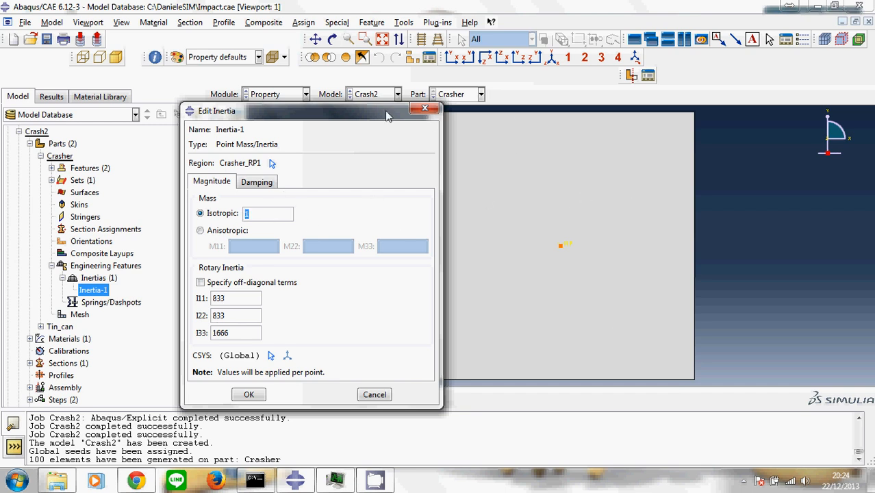
left_click_drag(385, 112, 337, 107)
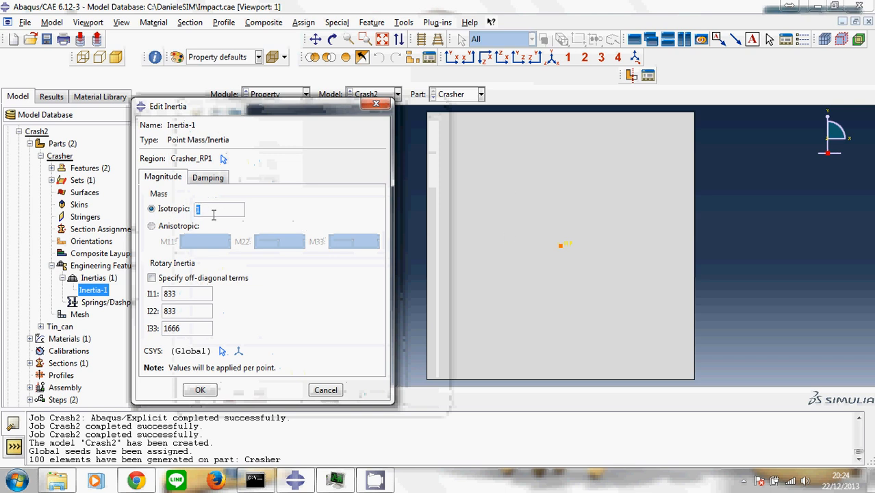
left_click(199, 390)
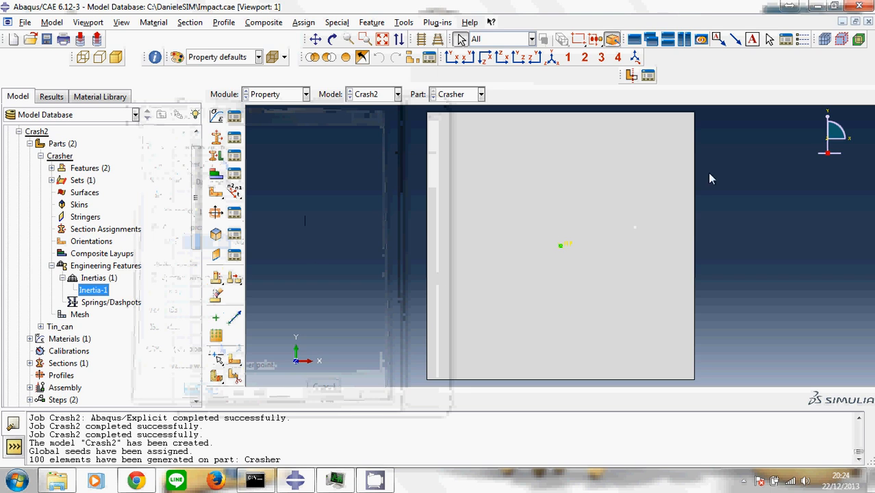
scroll(118, 306, "down", 2)
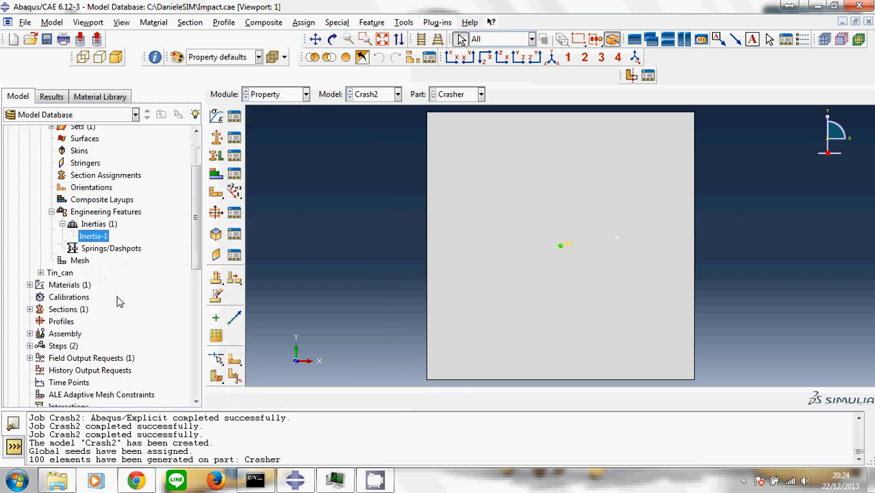
scroll(118, 303, "up", 3)
double_click(99, 302)
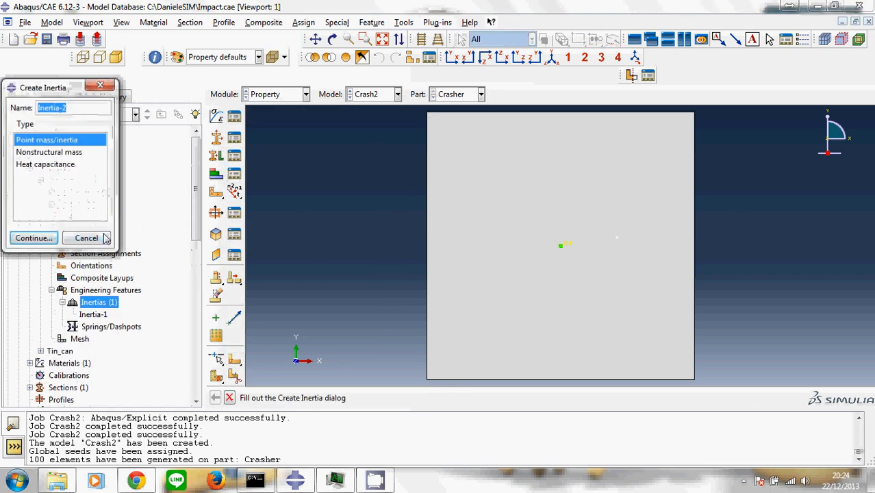
left_click(107, 238)
double_click(93, 315)
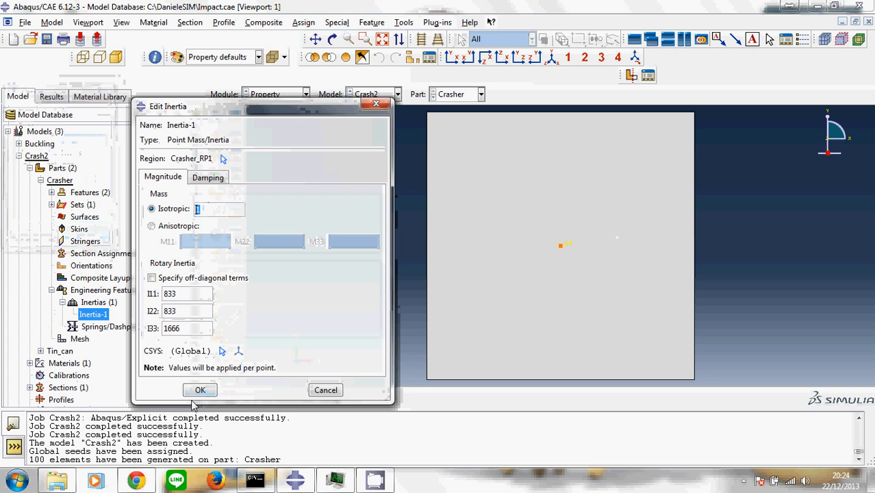
left_click(199, 390)
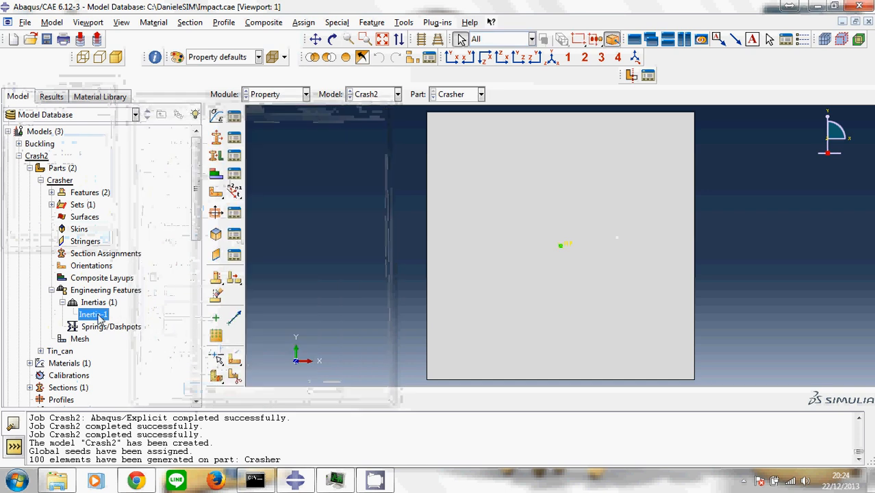
double_click(93, 314)
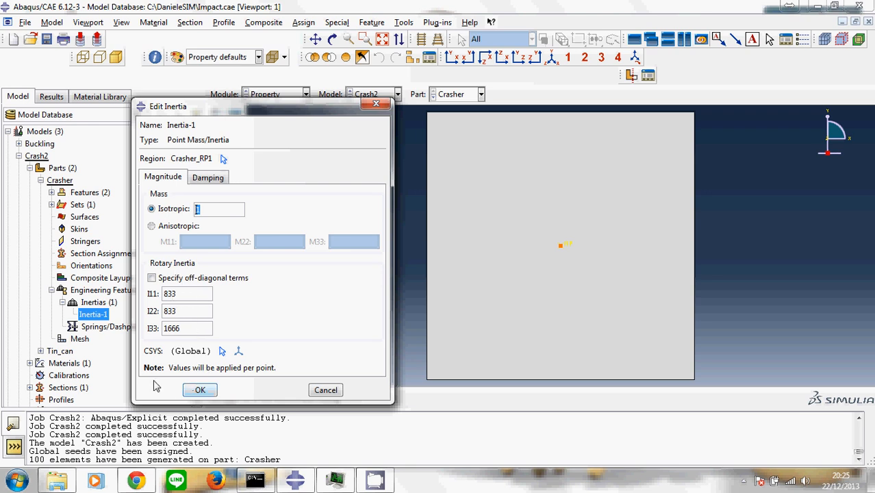
left_click(210, 392)
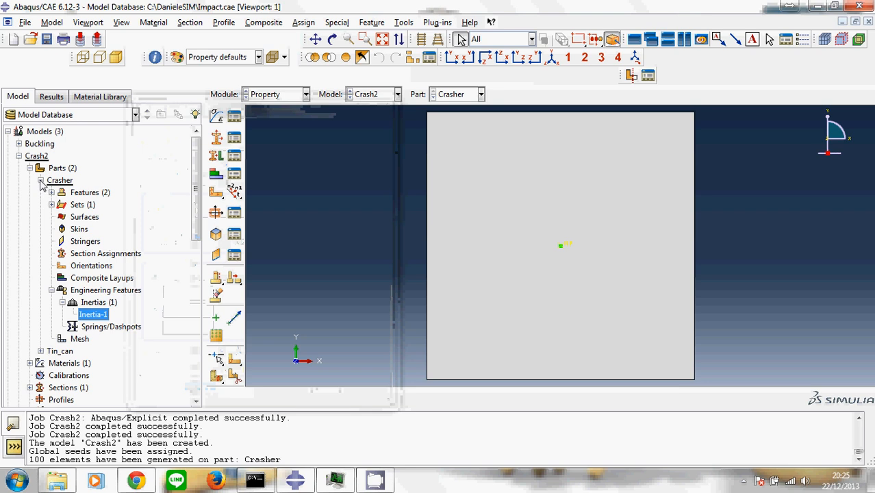
- Assign linear S4R shell elements from the Explicit library to the whole Tin_can part and save the model database
left_click(41, 181)
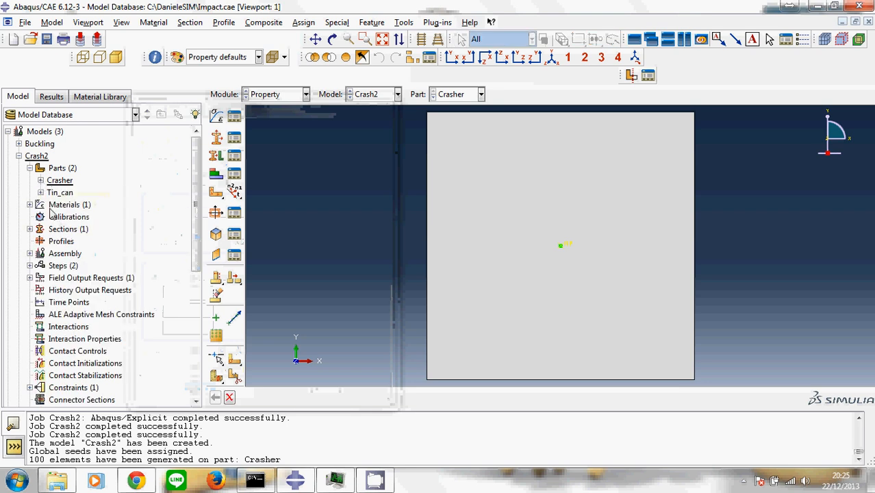
left_click(41, 192)
double_click(80, 315)
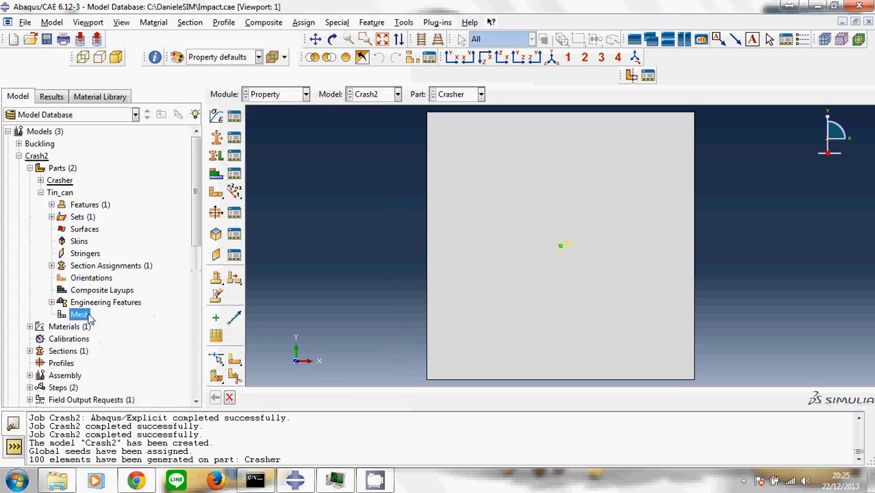
left_click(215, 169)
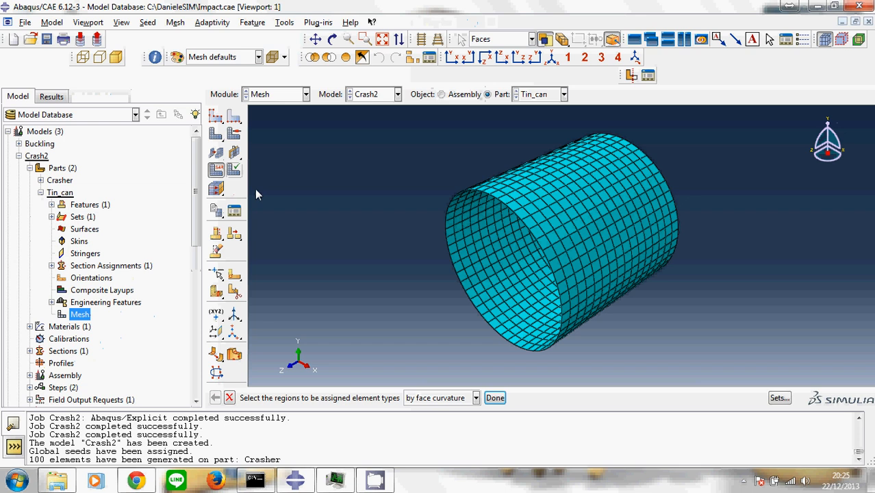
left_click(474, 252)
left_click(495, 400)
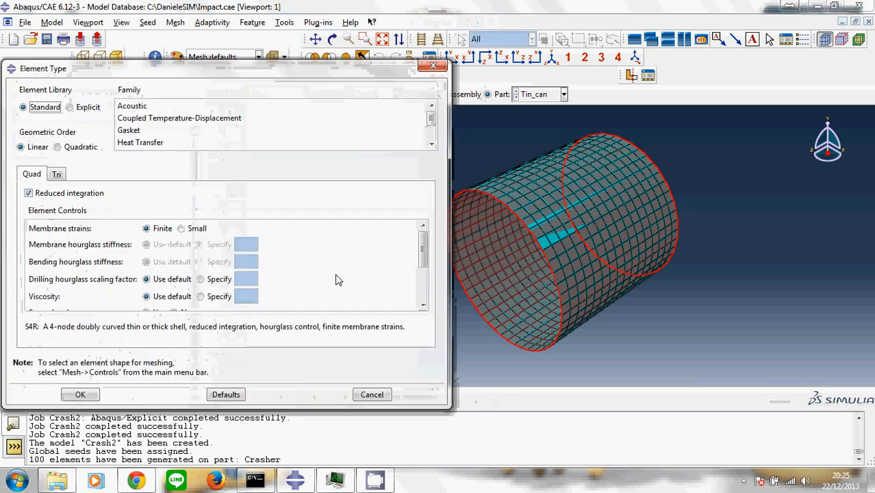
left_click(88, 108)
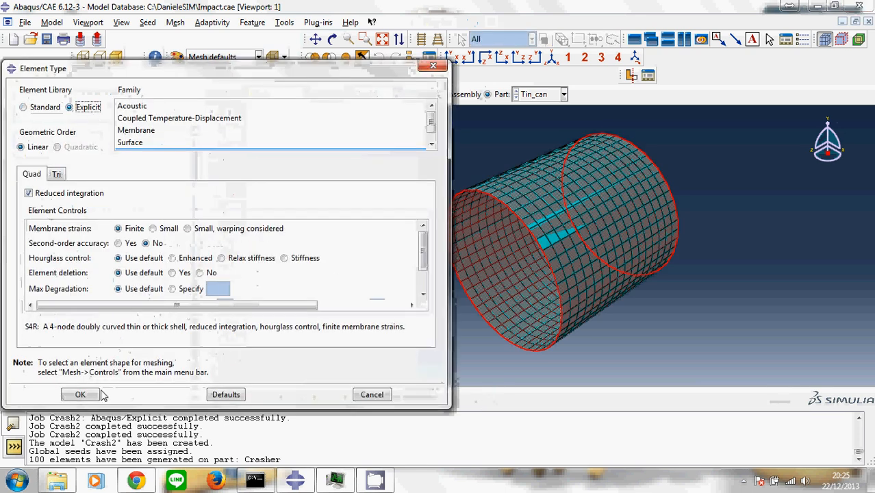
left_click_drag(24, 326, 49, 327)
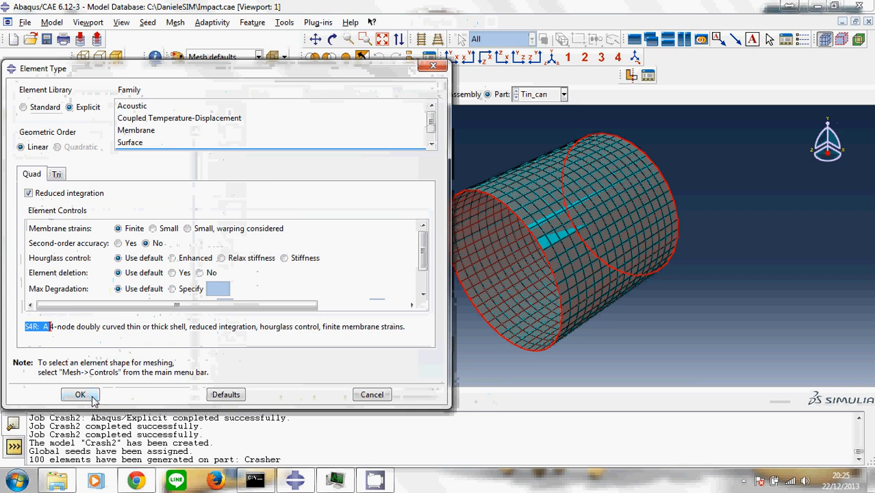
left_click(80, 395)
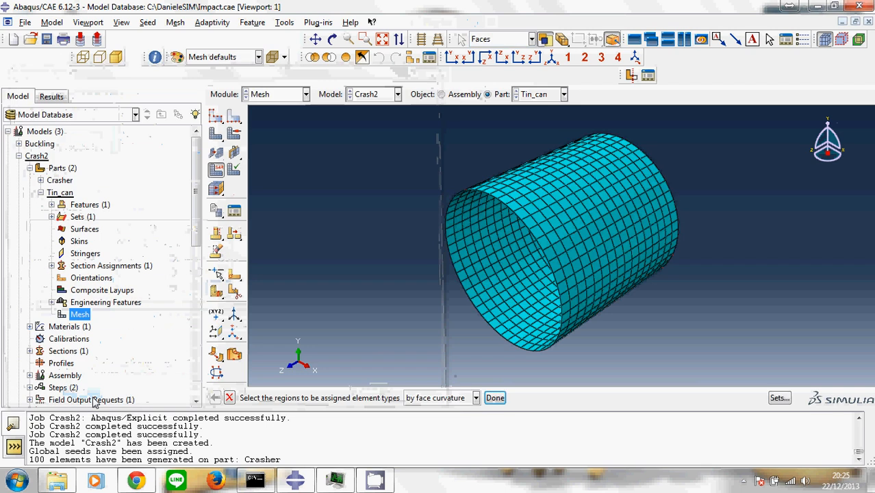
left_click(48, 39)
- Add a dependent instance of the Crasher part to the Crash2 assembly
scroll(57, 274, "down", 2)
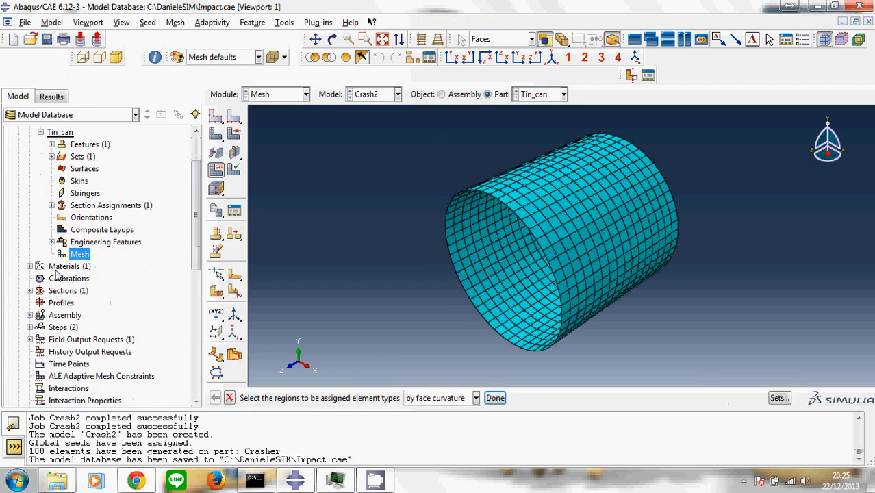
scroll(41, 247, "up", 1)
left_click(40, 151)
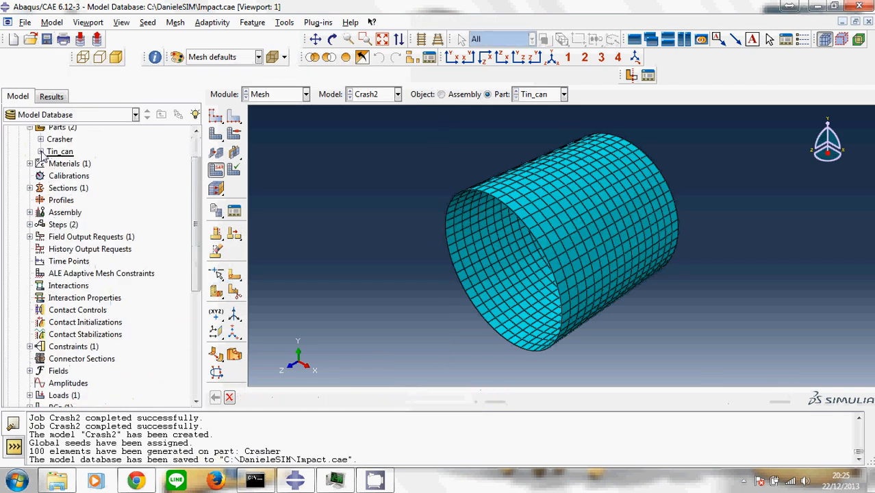
left_click(30, 213)
left_click(40, 224)
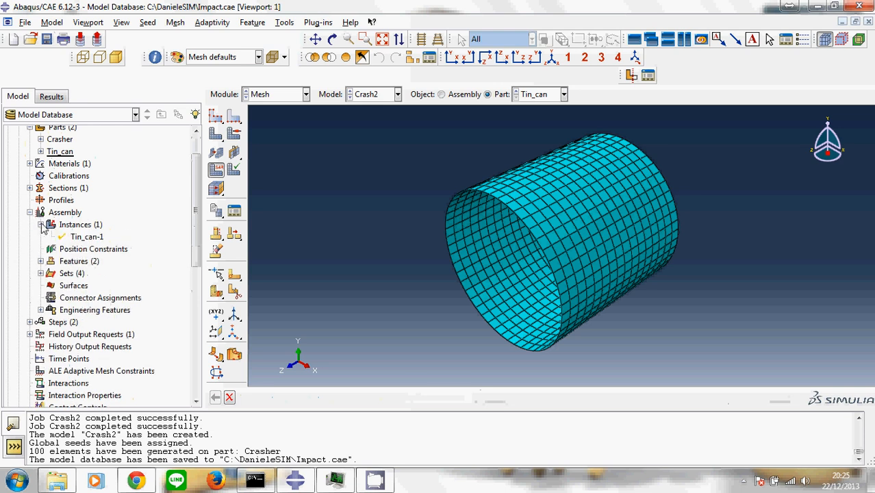
left_click(78, 237)
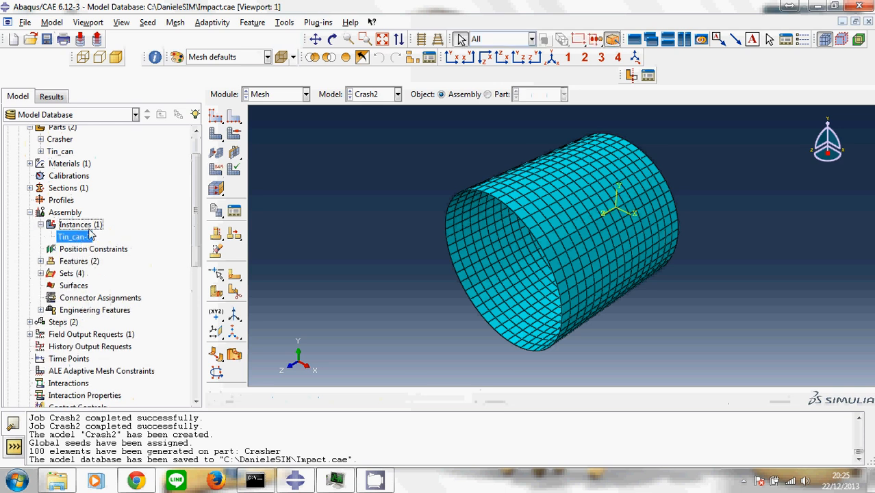
double_click(80, 225)
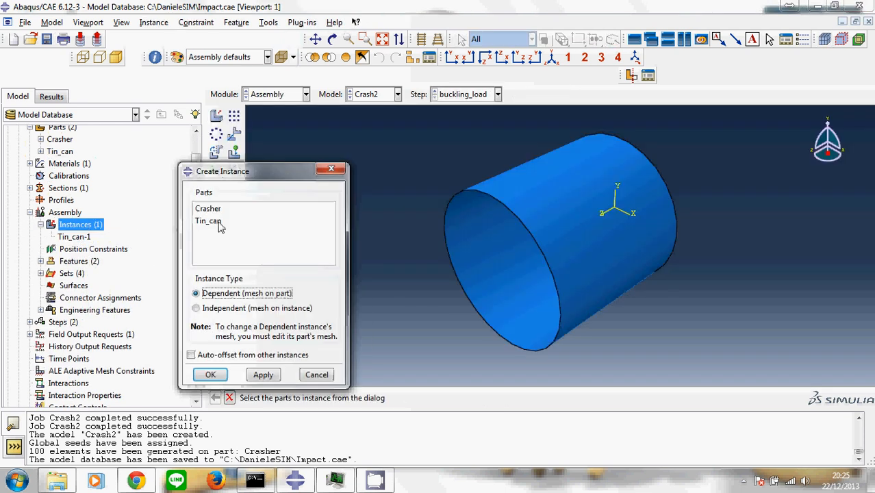
left_click(212, 209)
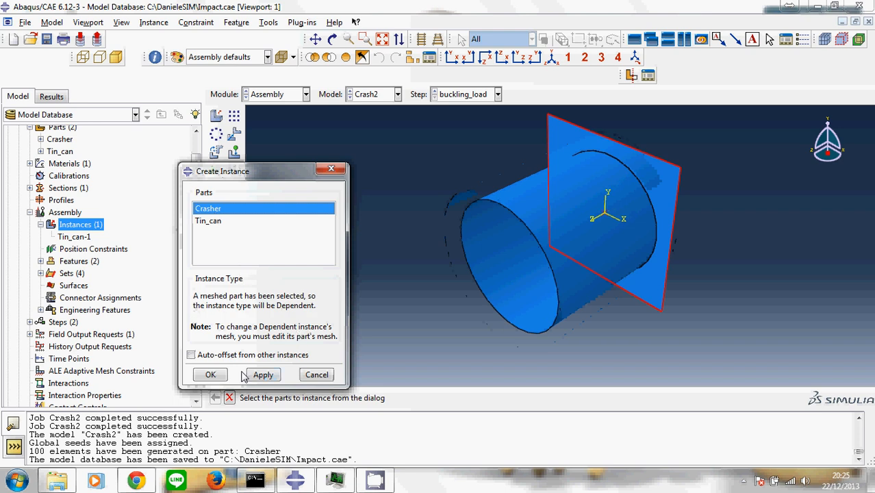
left_click(211, 376)
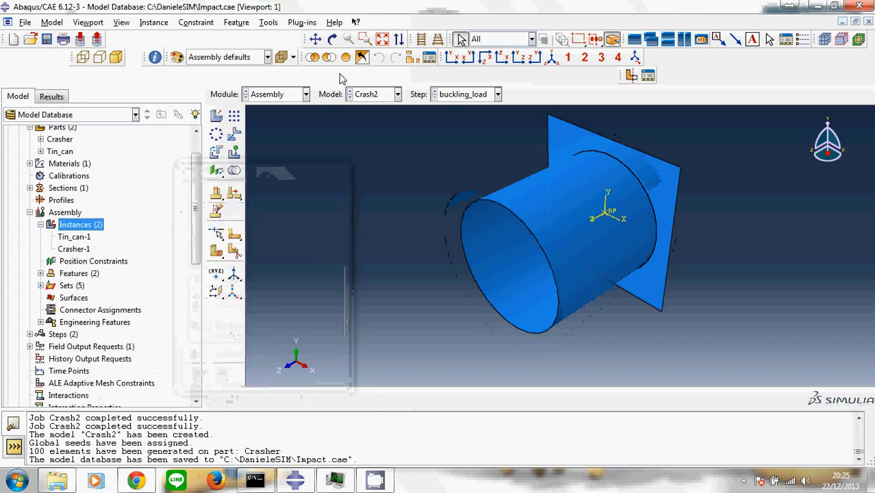
- Translate the Crasher instance from its reference point to the end point 0.0,0.0,-0.25
left_click(332, 40)
left_click_drag(541, 294, 621, 188)
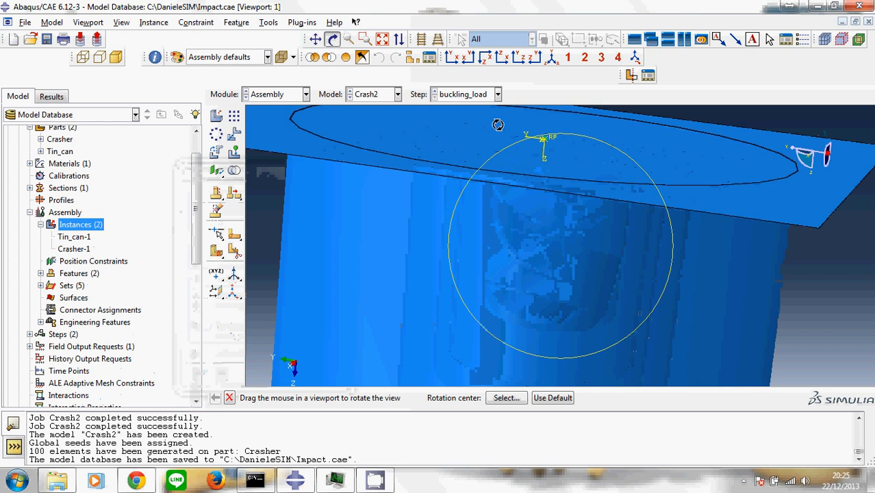
scroll(581, 196, "down", 4)
left_click(82, 237)
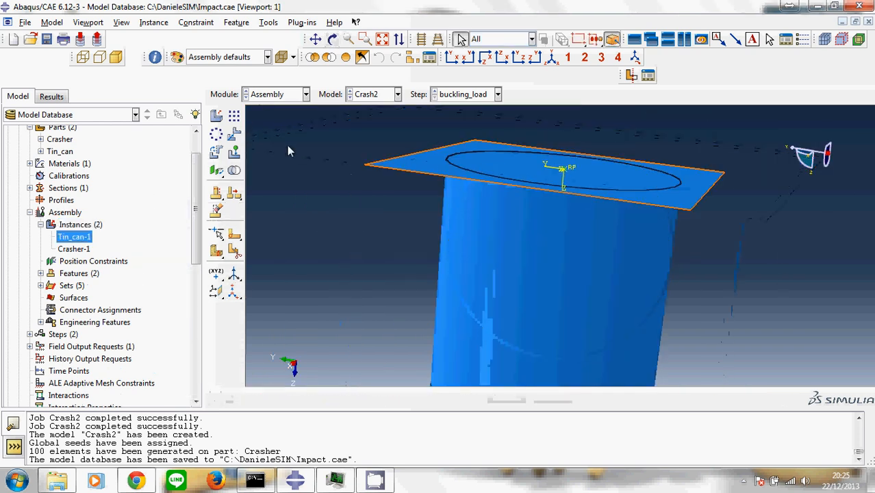
left_click(234, 134)
left_click(407, 167)
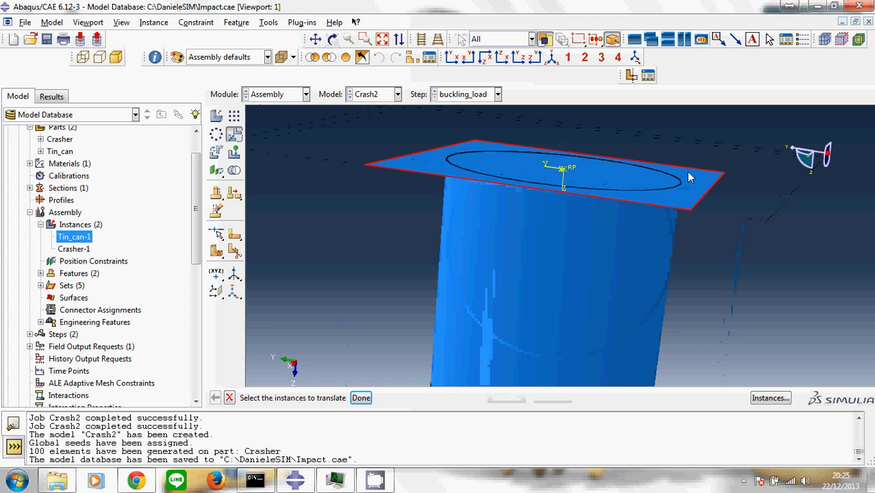
left_click(368, 397)
scroll(555, 191, "down", 5)
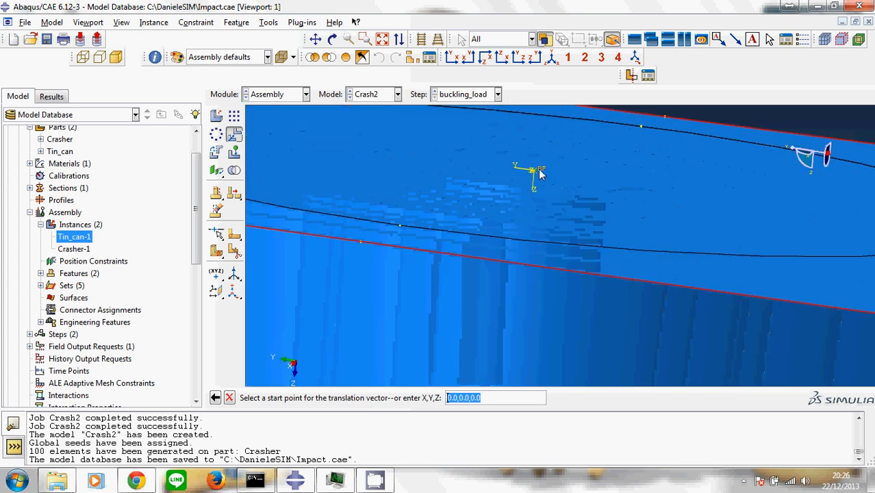
left_click(540, 174)
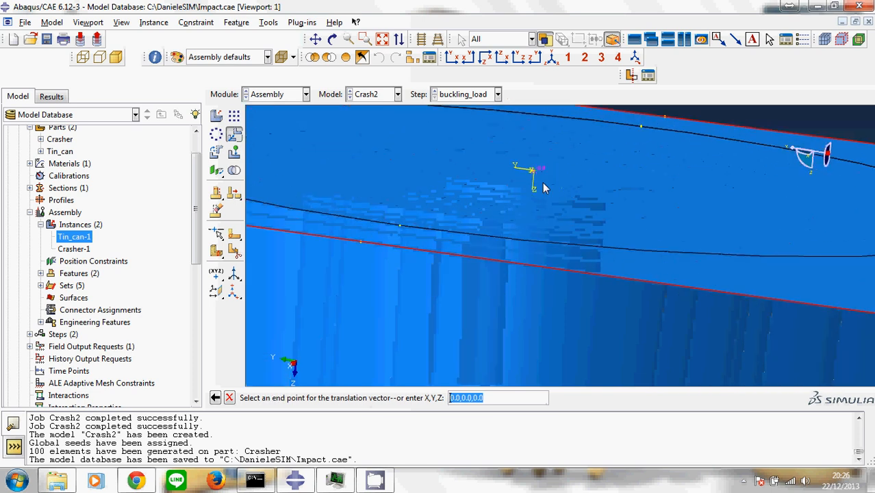
left_click(490, 402)
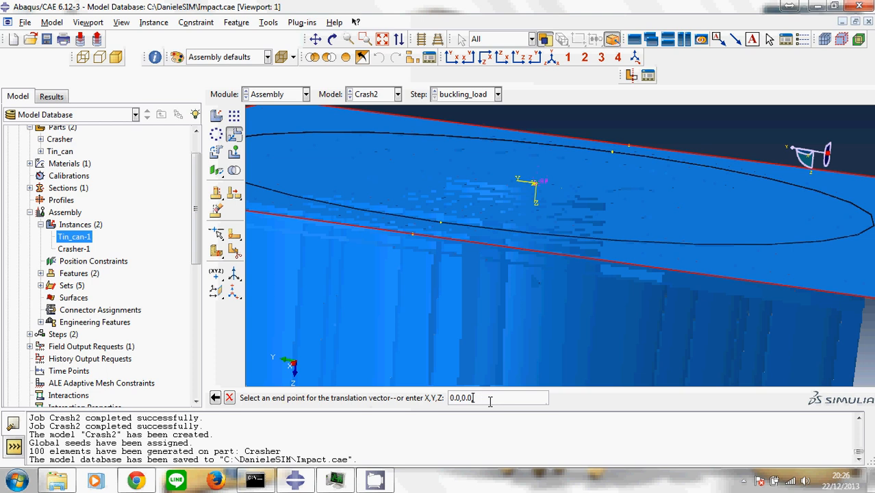
type("-0.25")
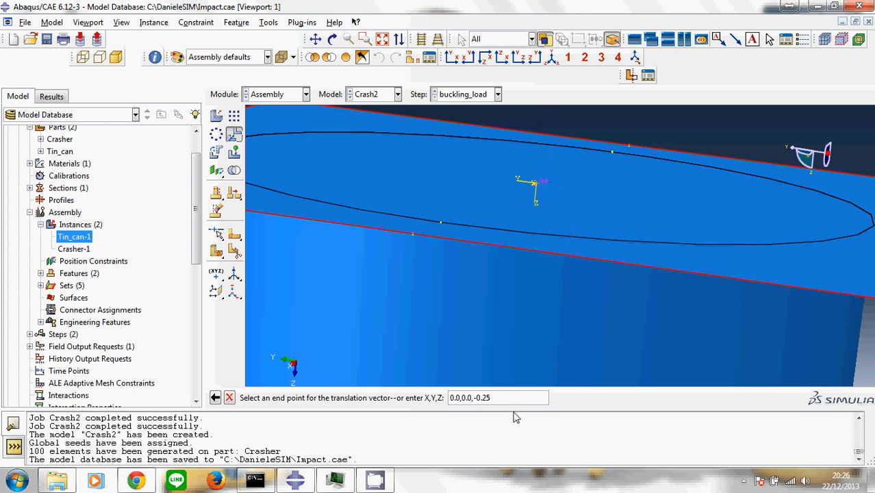
key("Return")
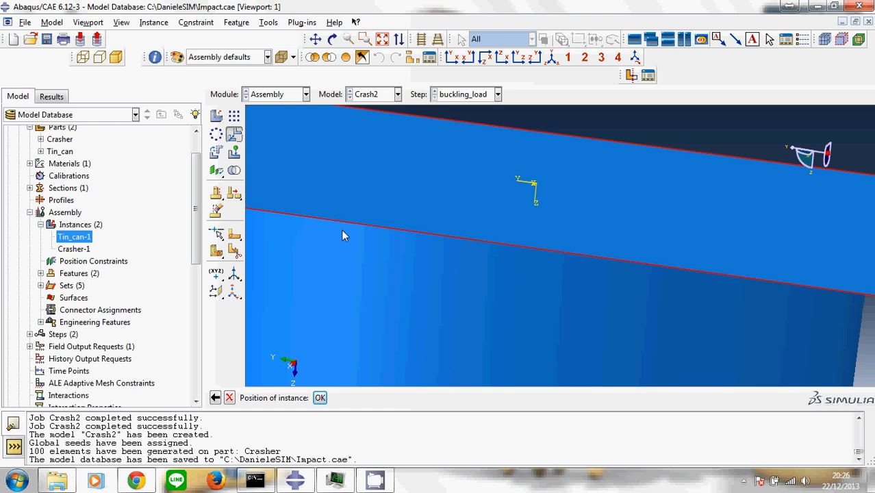
left_click(319, 398)
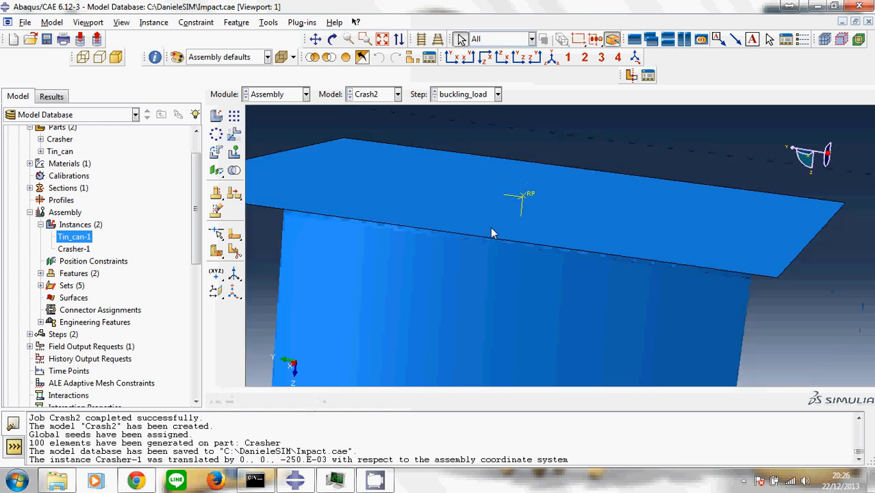
- Examine the gap between the Crasher plate and the can's rim from several angles
left_click(333, 39)
left_click_drag(507, 205, 643, 219)
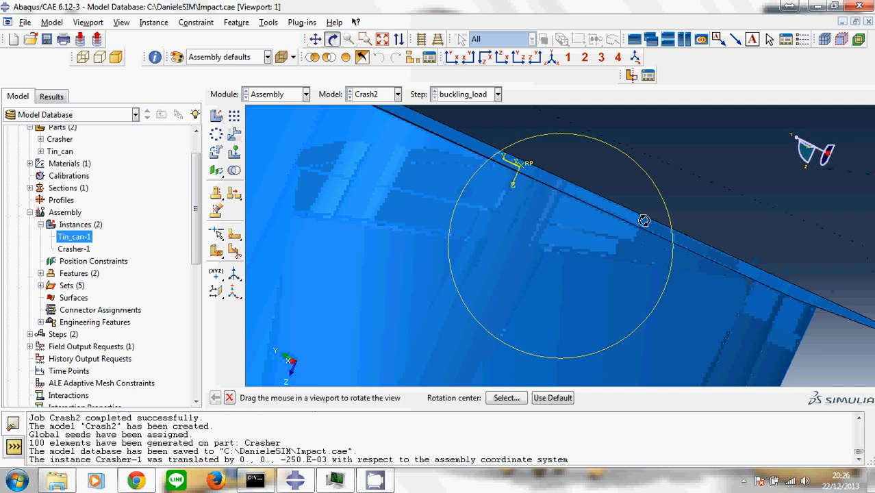
left_click_drag(562, 187, 628, 183)
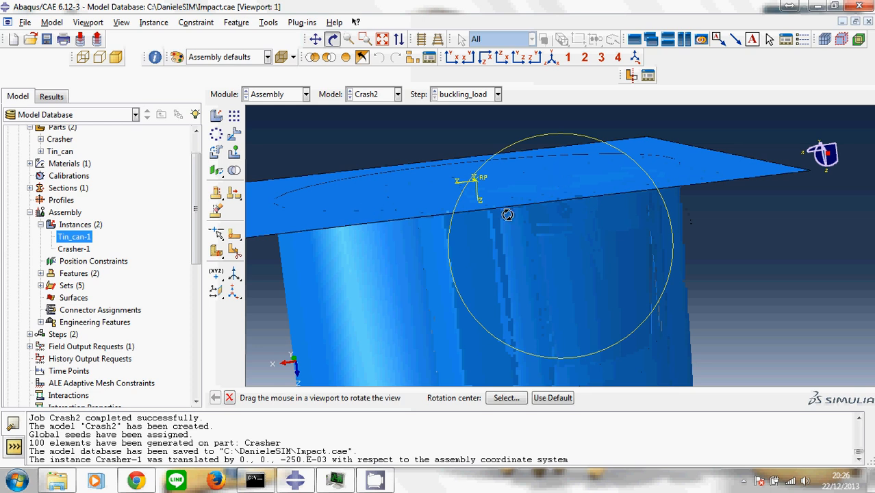
left_click_drag(508, 214, 475, 179)
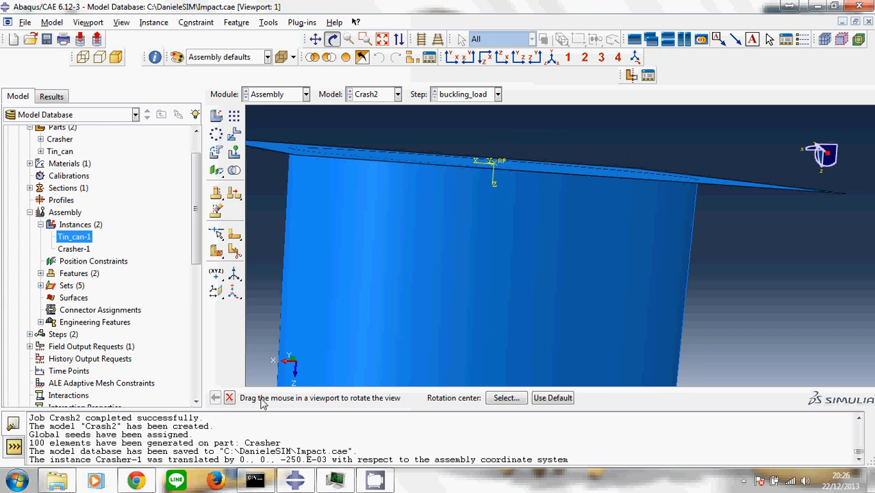
left_click(229, 399)
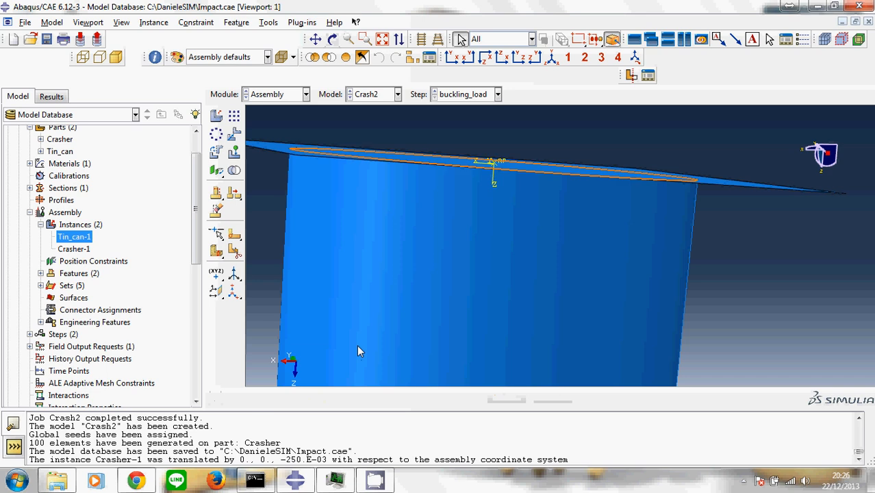
scroll(413, 232, "down", 3)
scroll(413, 235, "down", 1)
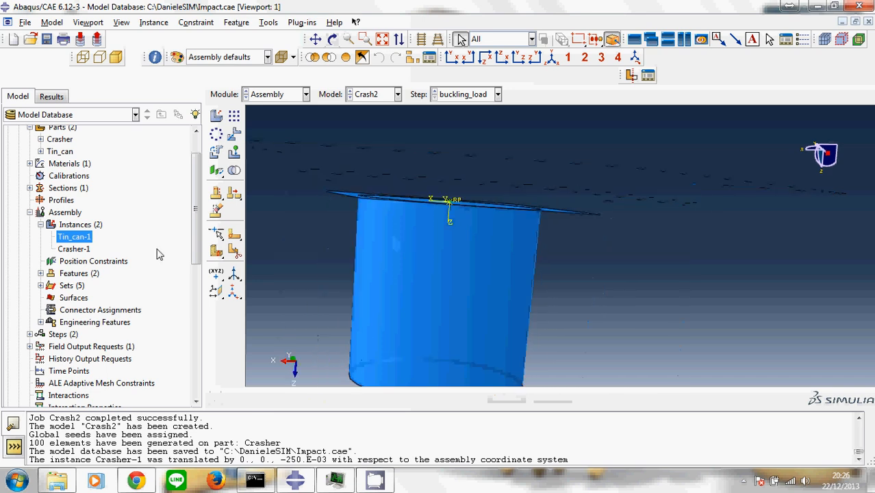
- Delete the Attachment Points-1 feature from the assembly
left_click(42, 273)
left_click(78, 299)
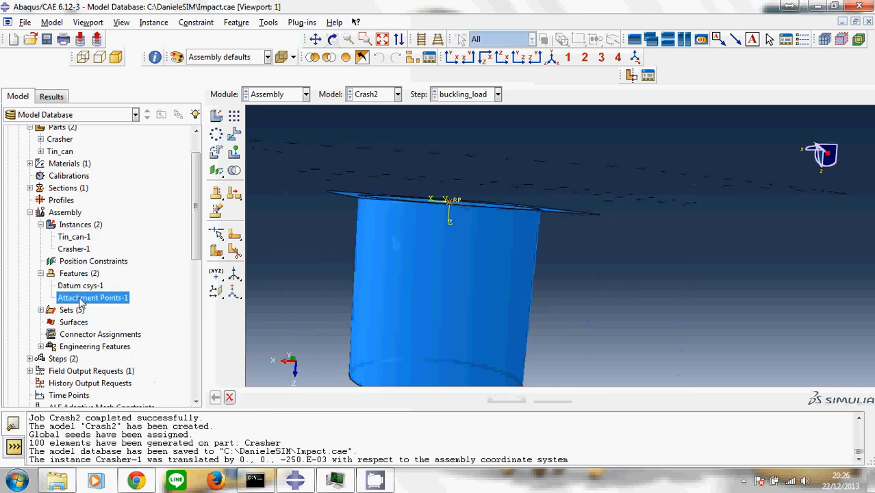
right_click(80, 304)
left_click(141, 357)
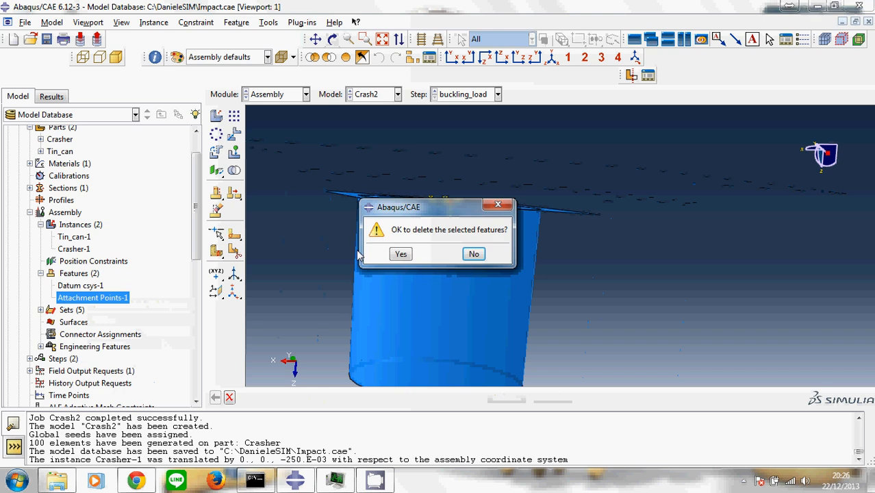
left_click(401, 254)
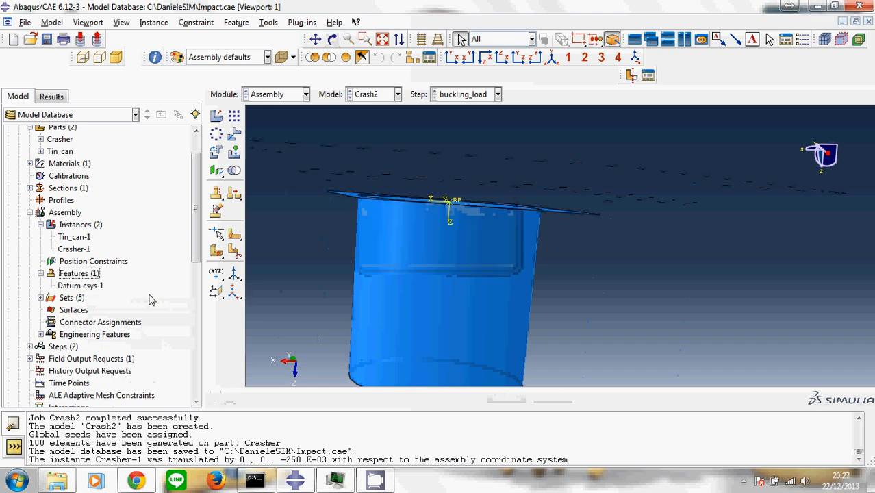
- Delete the invalid assembly set Attachment Points-1-Set-1
left_click(41, 298)
left_click(104, 313)
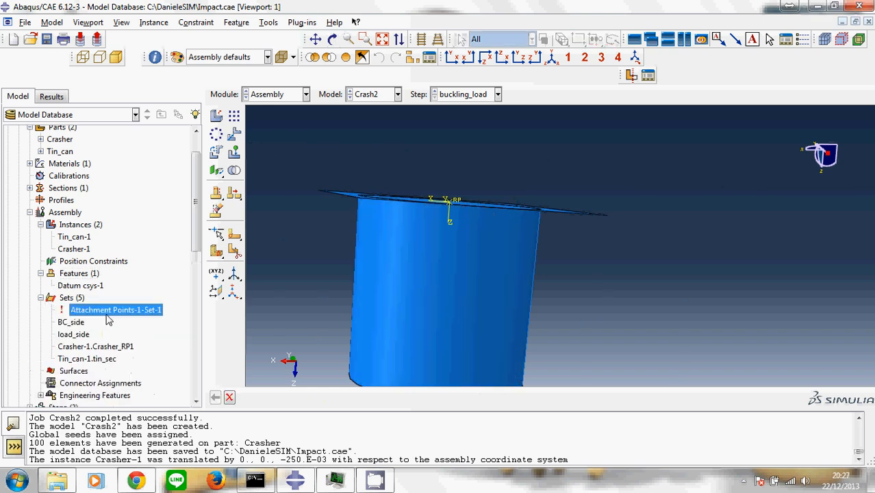
right_click(108, 315)
left_click(135, 361)
left_click(394, 255)
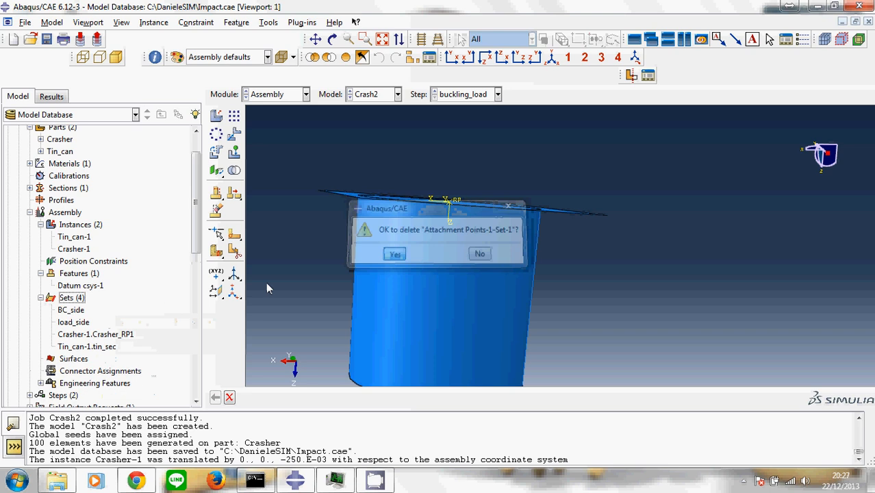
- Check which nodes the BC_side and load_side sets contain, and delete the load_side set
left_click(72, 309)
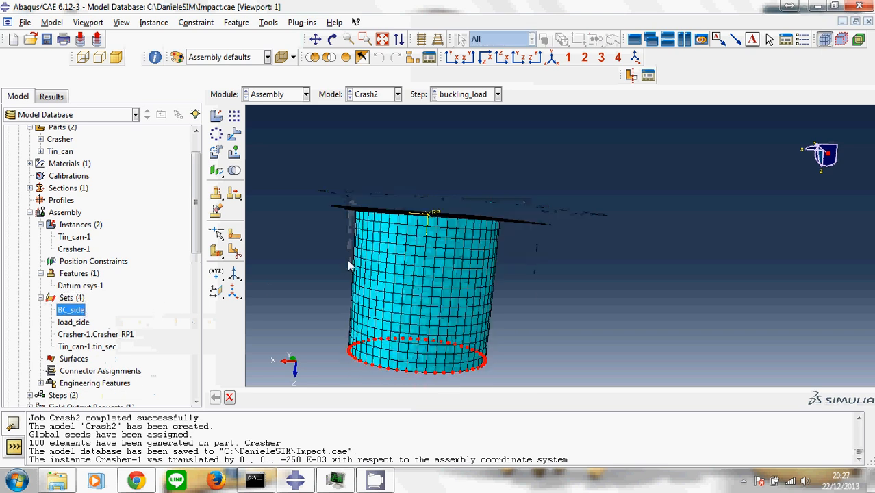
double_click(75, 322)
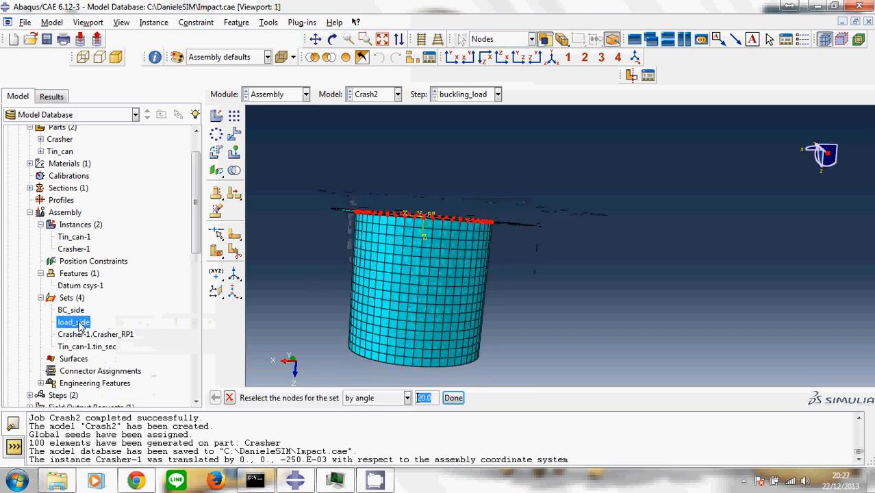
right_click(80, 324)
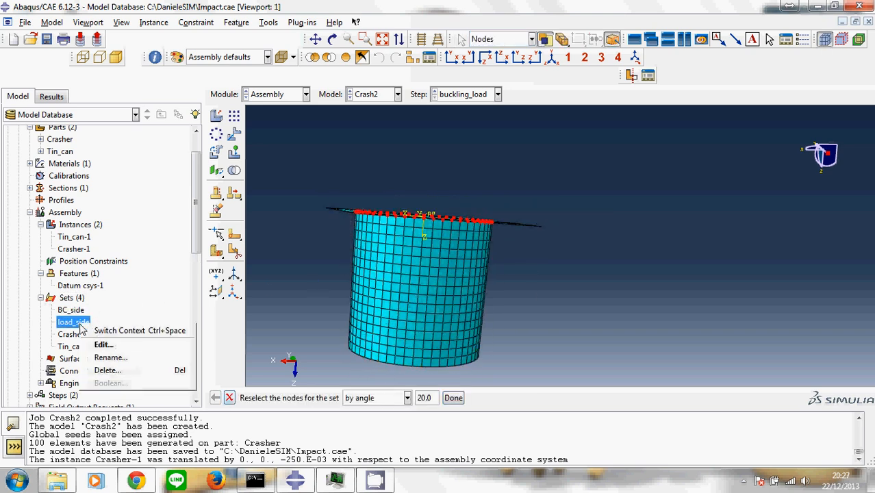
left_click(184, 369)
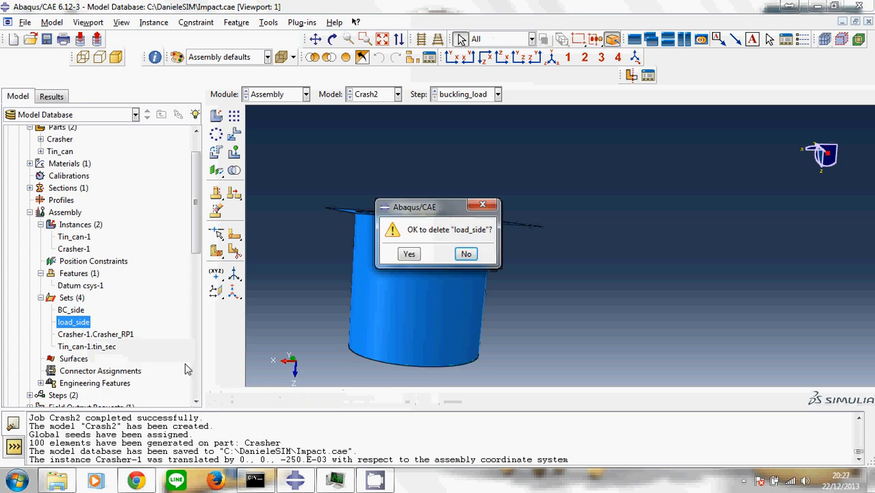
left_click(410, 253)
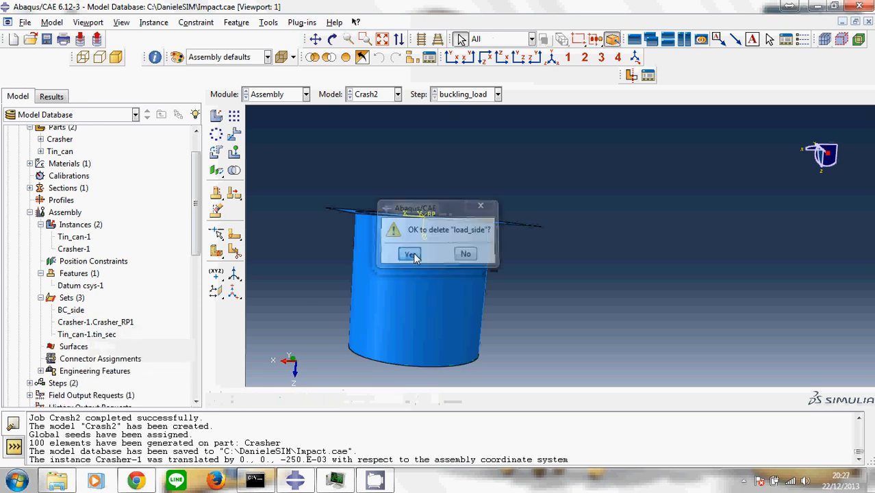
- Start a new mesh-type assembly surface named Crasher_surf
left_click(104, 322)
scroll(144, 341, "down", 1)
scroll(145, 341, "down", 1)
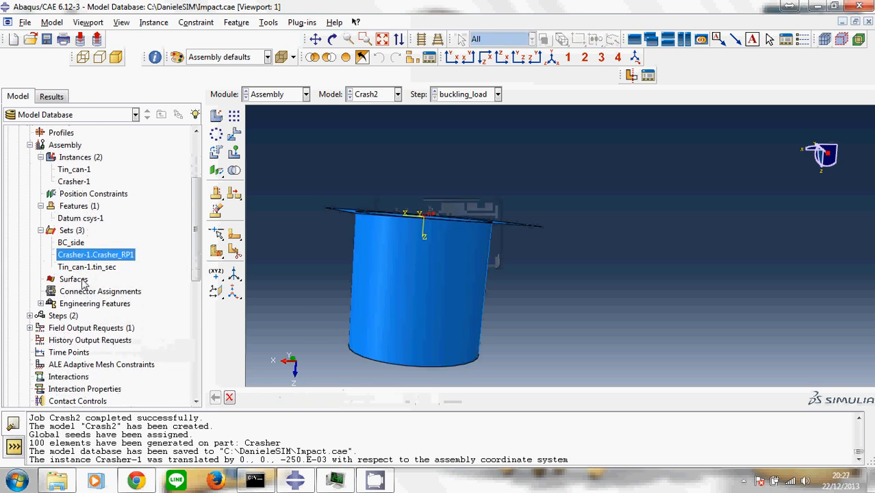
double_click(73, 279)
left_click(136, 153)
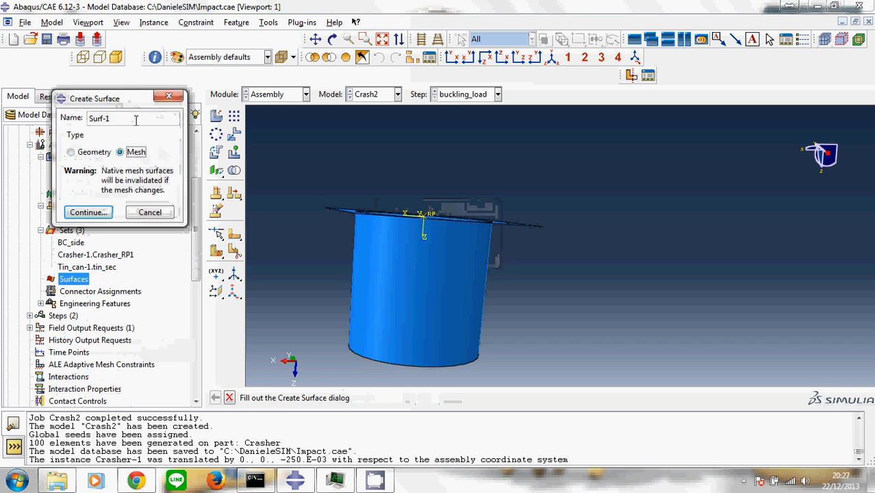
double_click(136, 120)
type("Crasher_s")
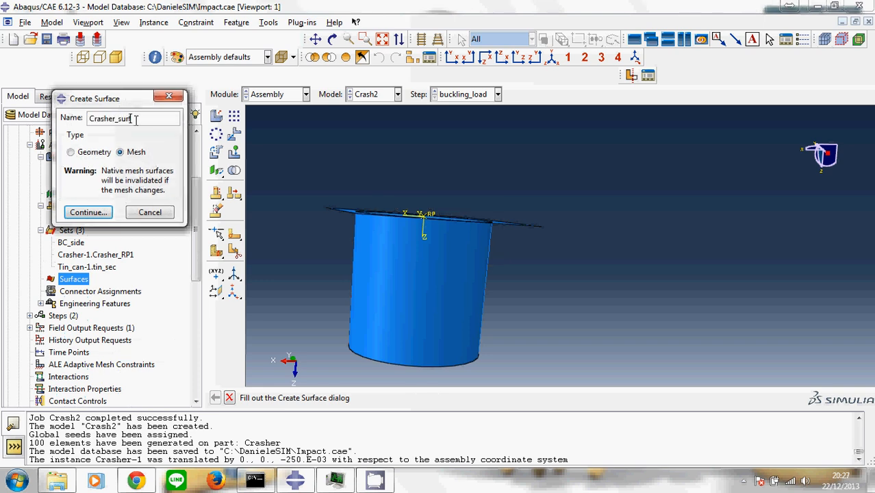
left_click(88, 212)
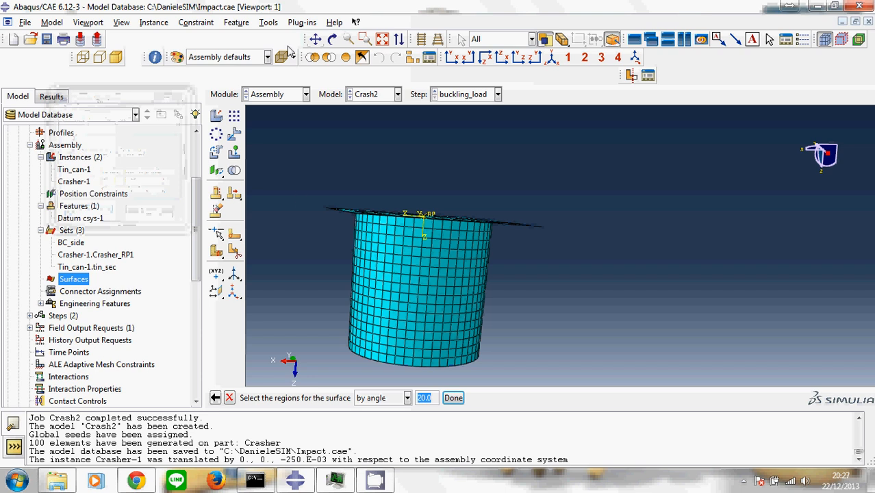
- Assign all faces of the Crasher plate to the surface, choosing the brown side that faces the can
left_click(332, 39)
left_click_drag(424, 220, 537, 197)
left_click_drag(522, 221, 548, 242)
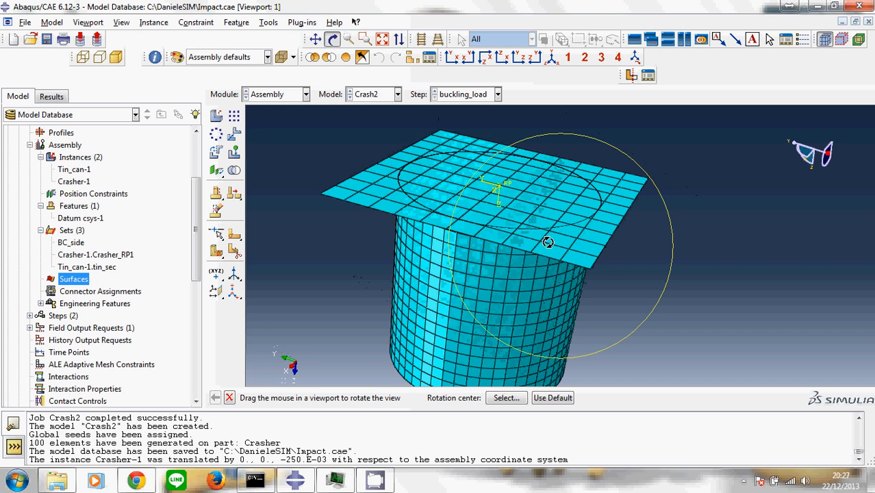
key("Escape")
left_click(579, 255)
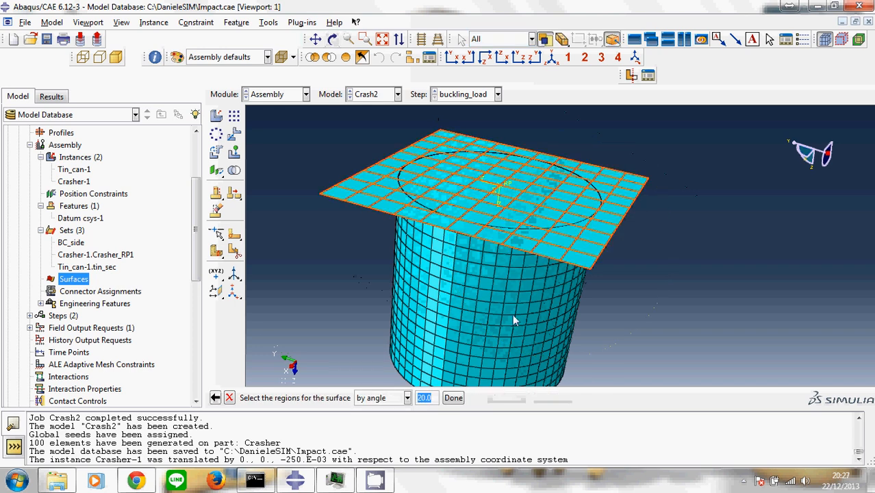
left_click(456, 398)
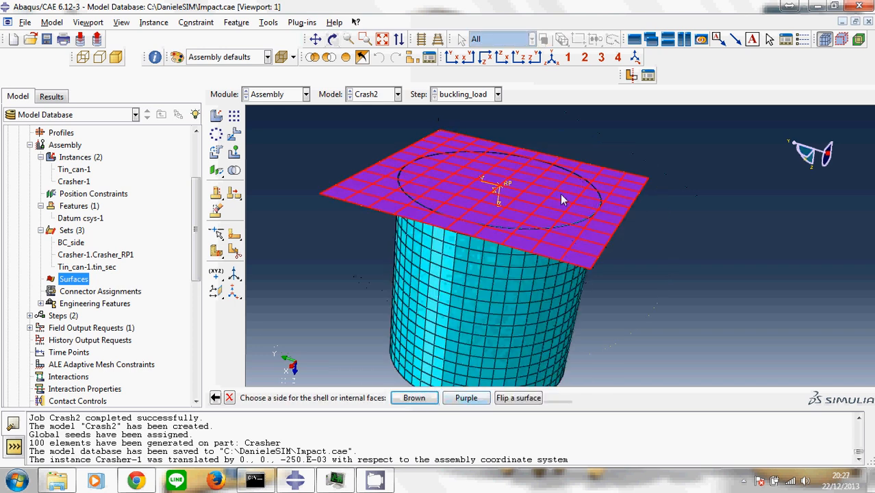
left_click(332, 39)
left_click_drag(449, 195, 503, 409)
key("Escape")
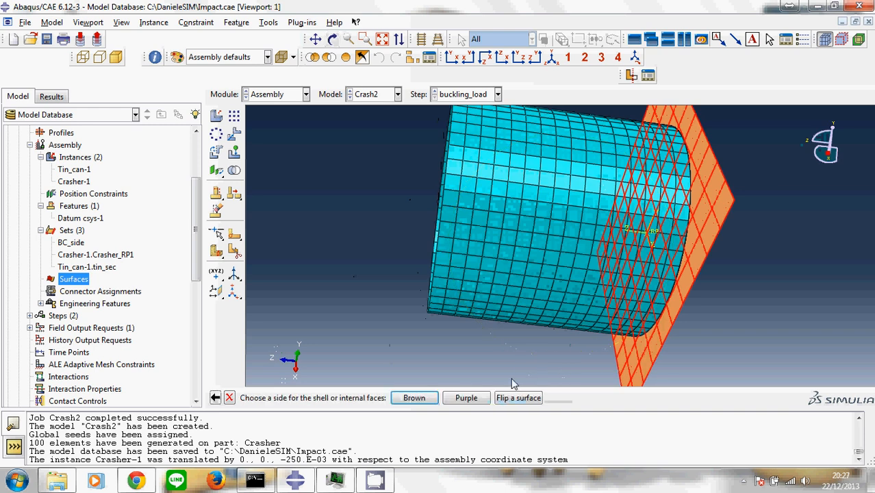
left_click(415, 398)
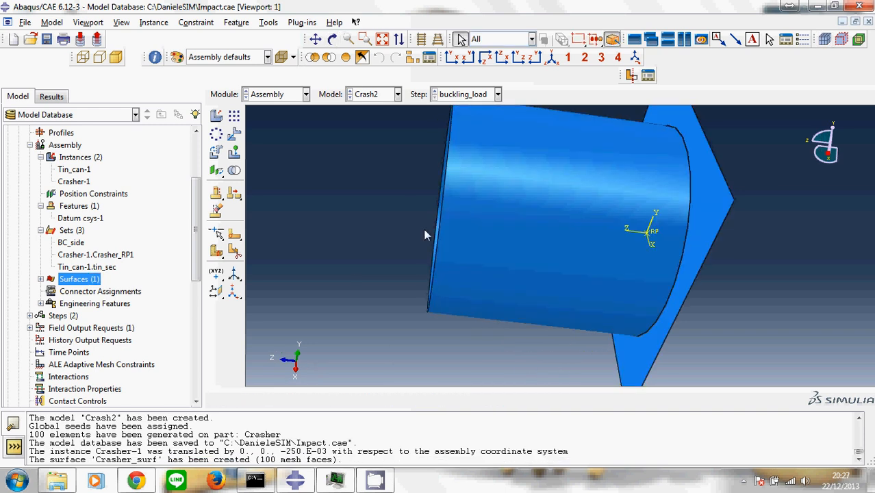
- Inspect the plate and can from the can's open end, hiding the Tin_can-1 instance and showing it again
left_click_drag(618, 254, 548, 279, "ctrl+alt")
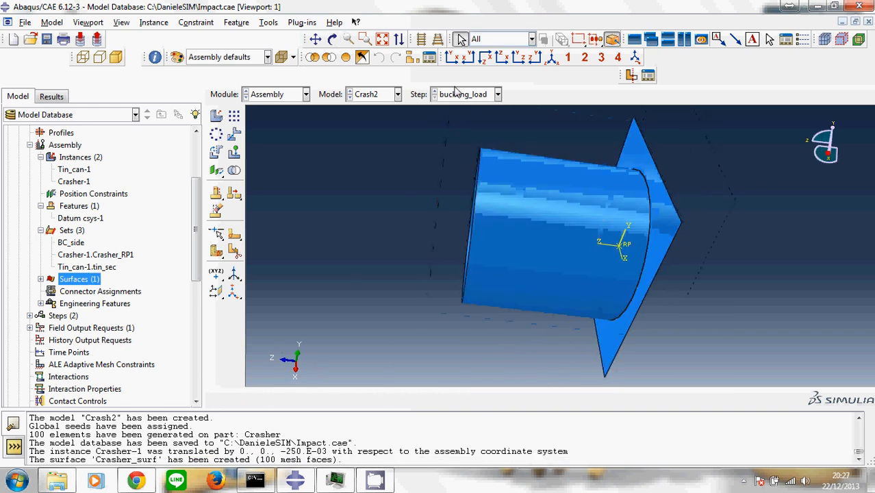
left_click(332, 39)
left_click_drag(460, 204, 603, 213)
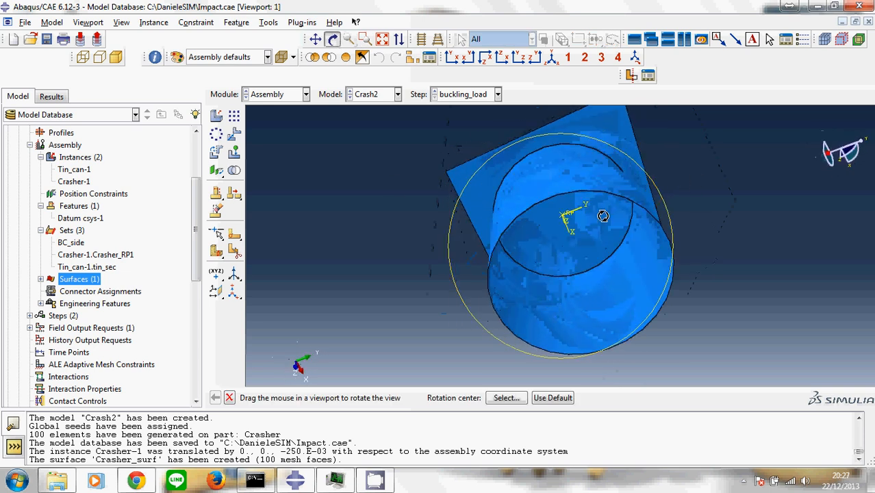
left_click_drag(622, 261, 448, 235)
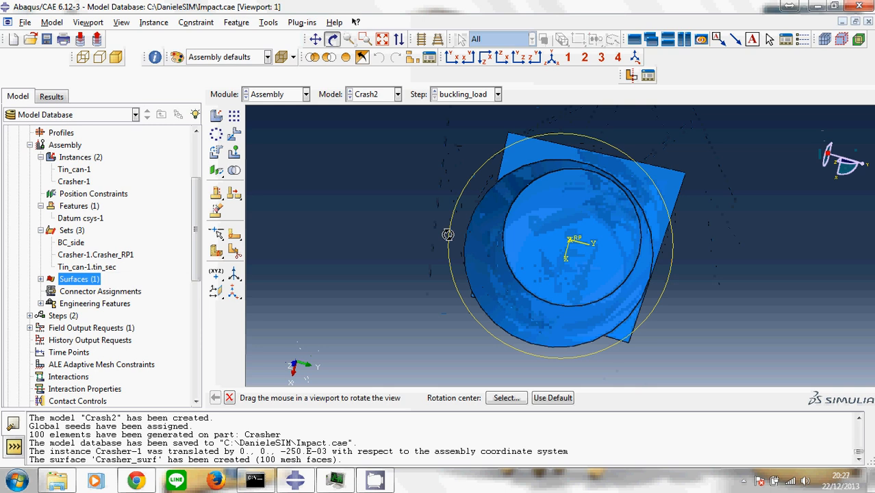
right_click(88, 182)
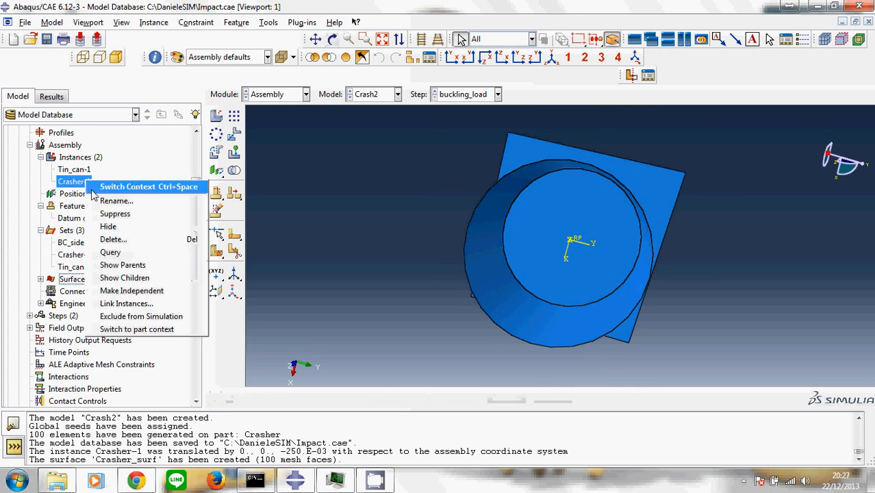
right_click(79, 171)
left_click(100, 216)
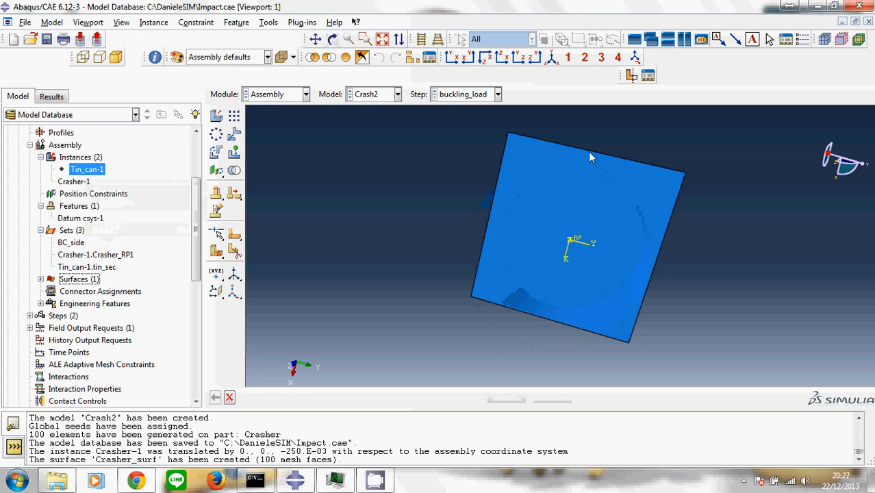
right_click(87, 170)
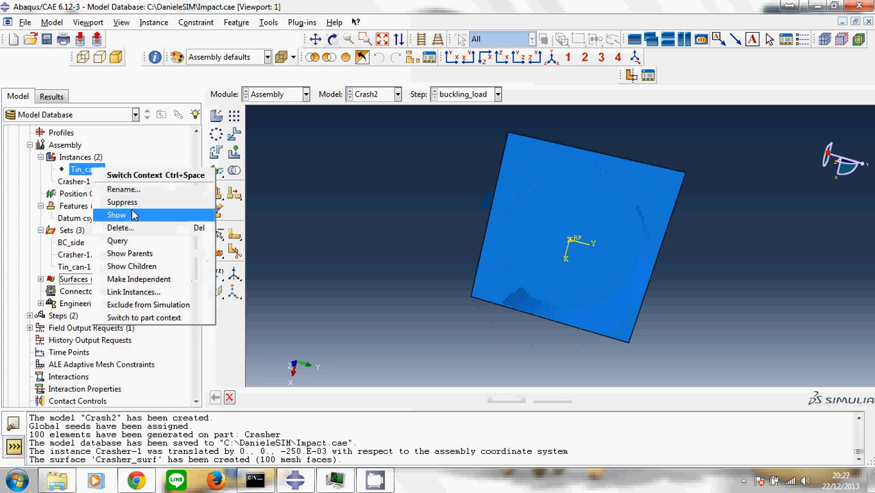
left_click(135, 215)
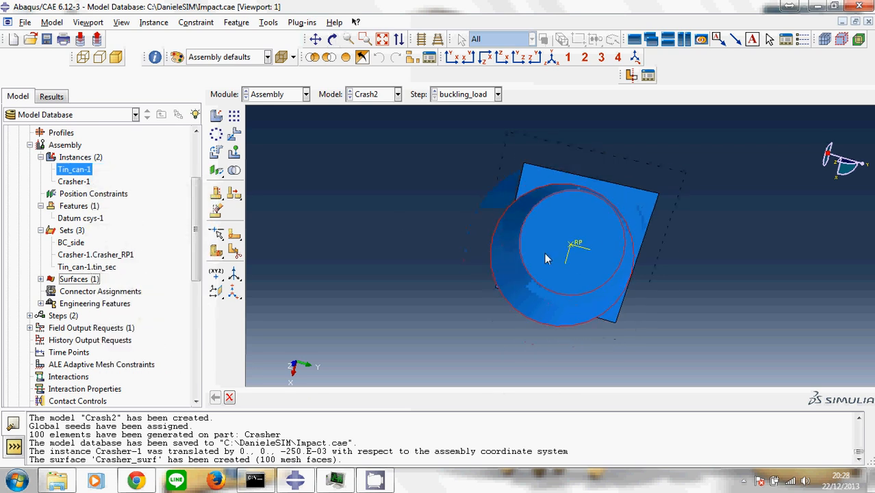
- Create a mesh surface named Tin_ext from the can's wall, using its outer, brown side
double_click(96, 279)
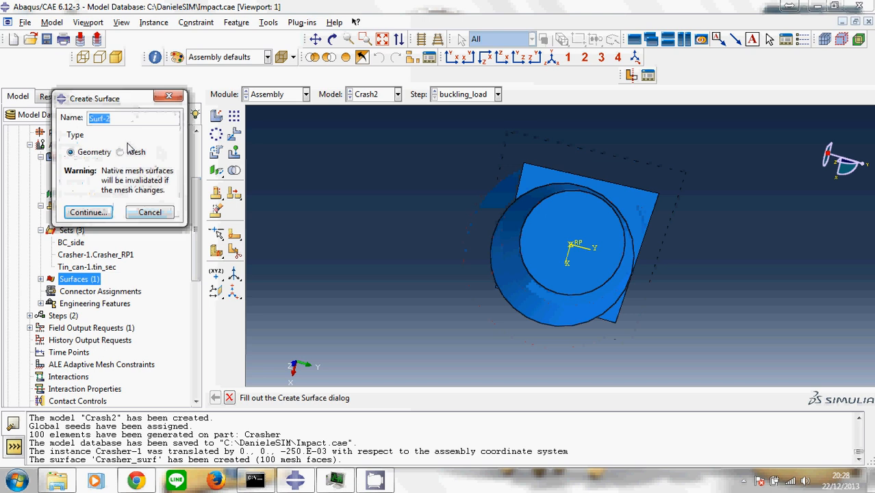
left_click(135, 154)
triple_click(128, 120)
type("Tin_")
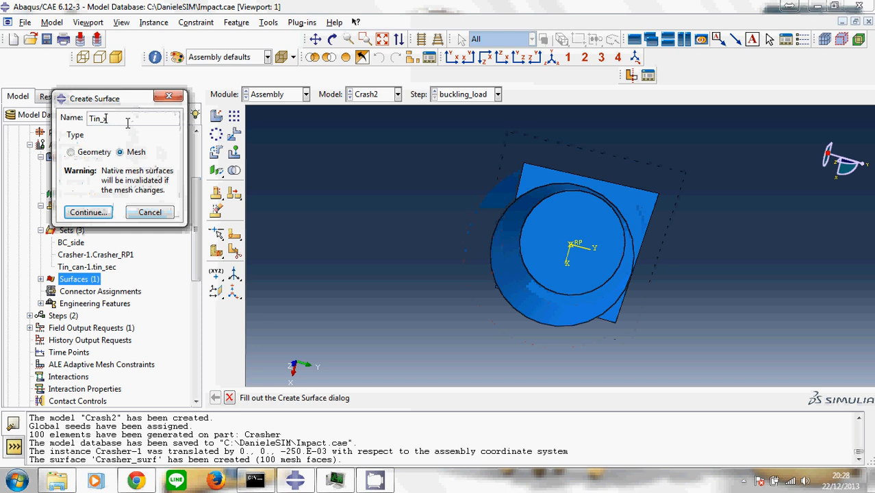
type("ext")
left_click(89, 212)
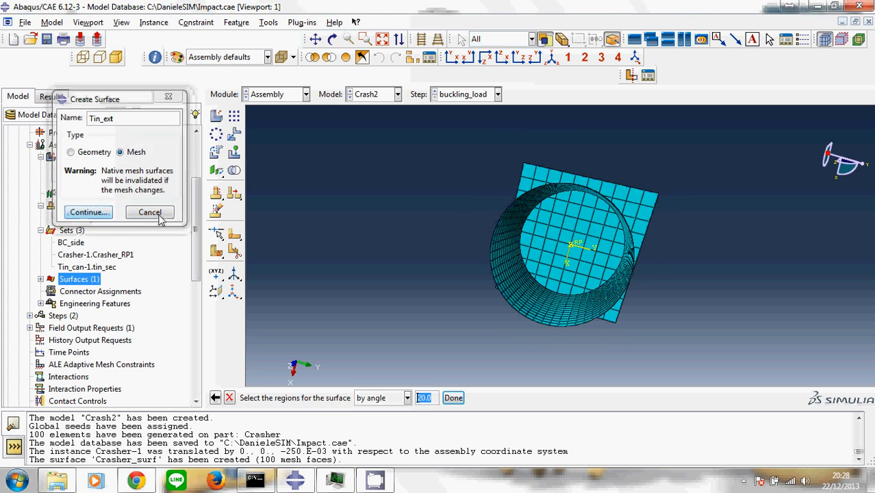
left_click(515, 278)
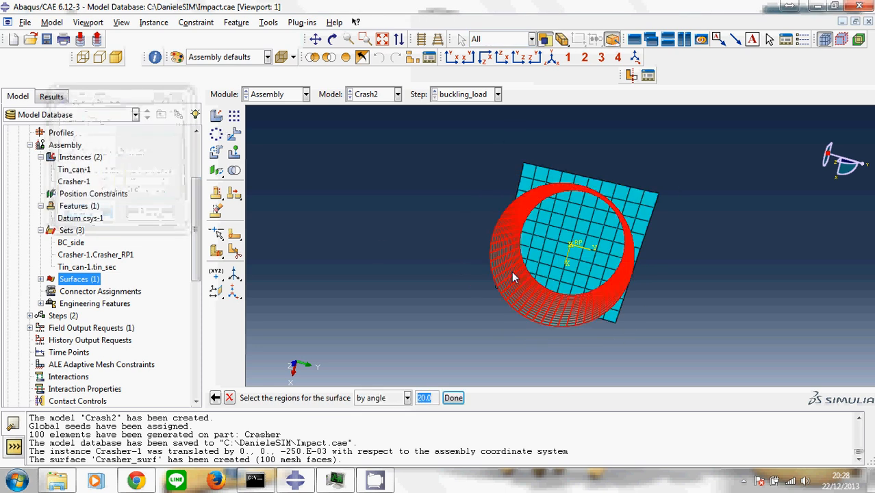
left_click(453, 398)
left_click(333, 39)
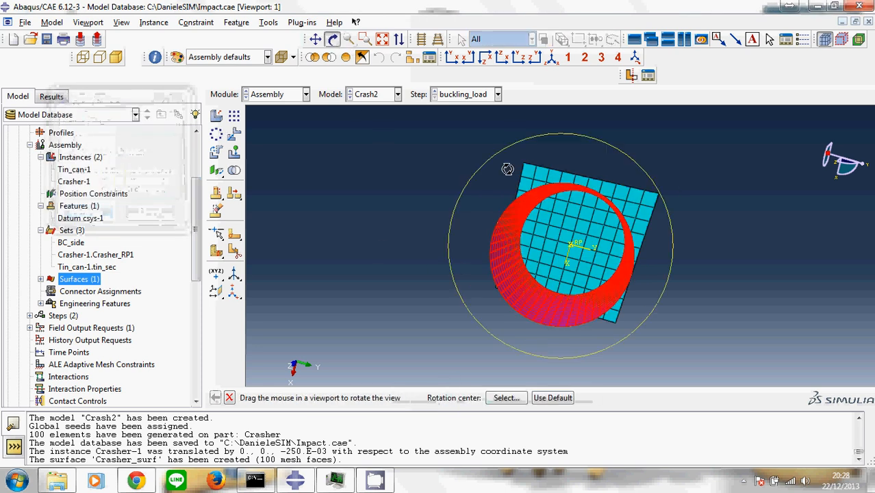
left_click_drag(537, 193, 502, 351)
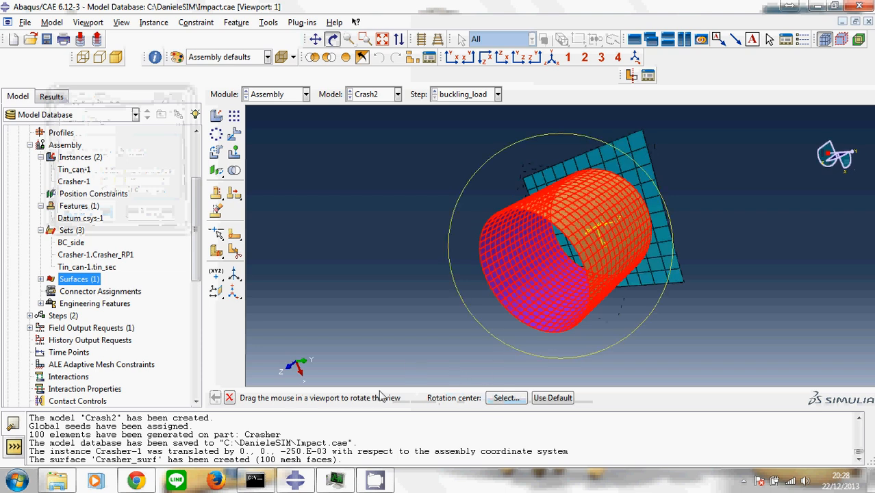
left_click(229, 398)
left_click(419, 398)
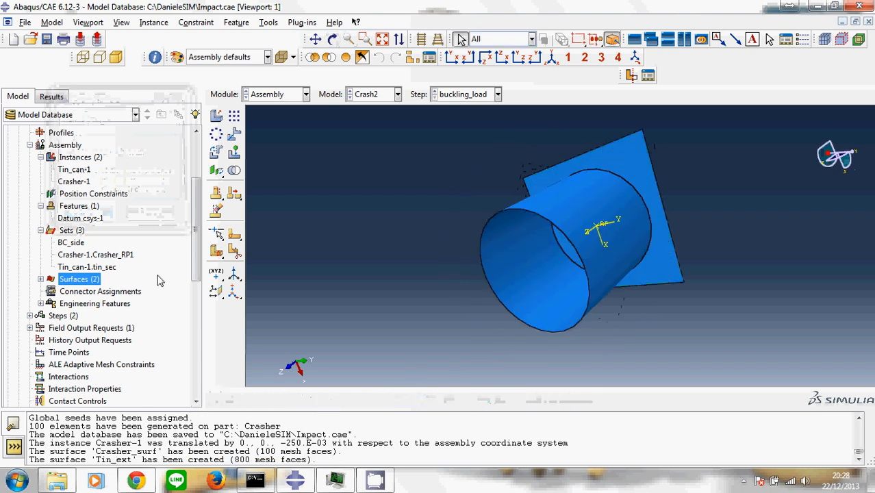
- Create a mesh surface named Tin_int from the can wall's inner, purple side, and save the model database
double_click(91, 280)
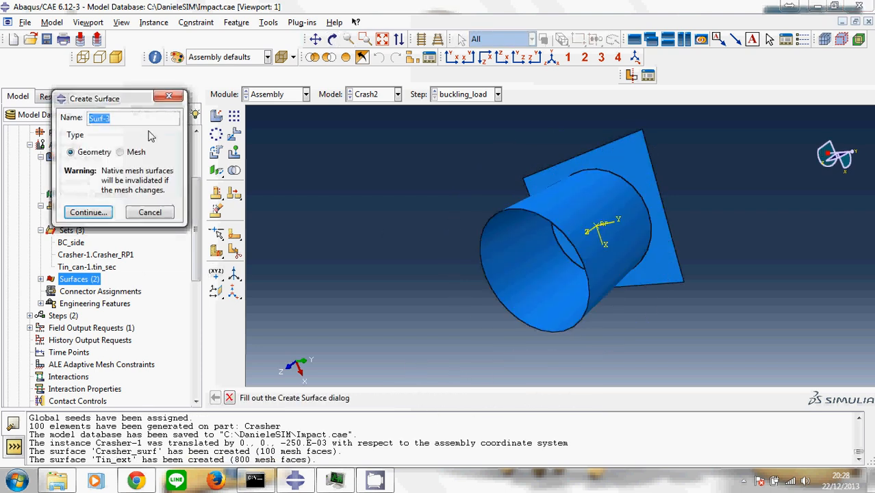
left_click(121, 152)
type("Tin_int")
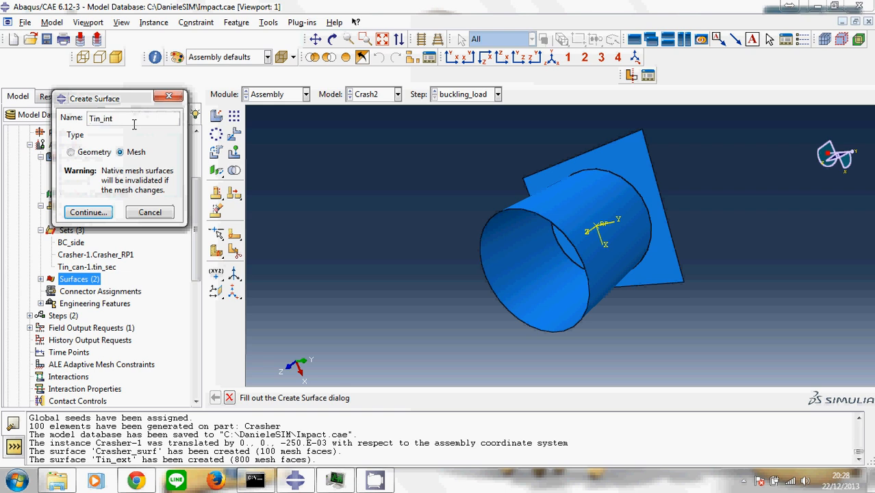
left_click(88, 213)
left_click(526, 260)
left_click(454, 398)
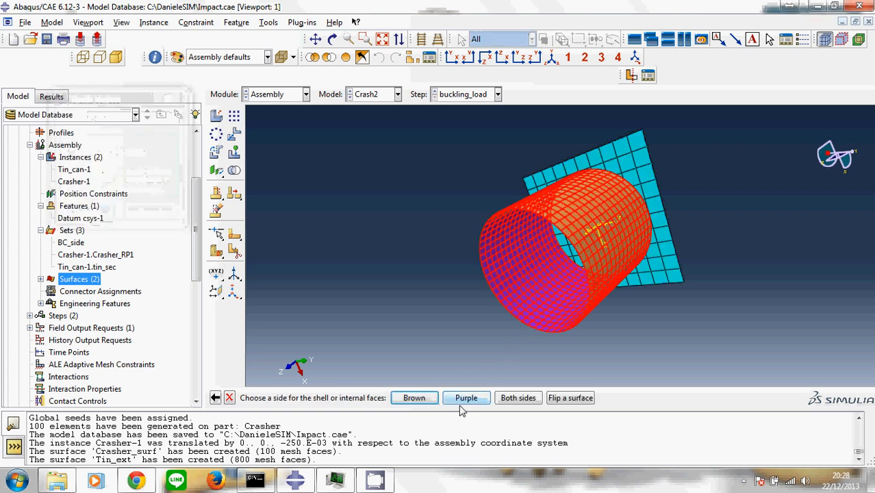
left_click(463, 400)
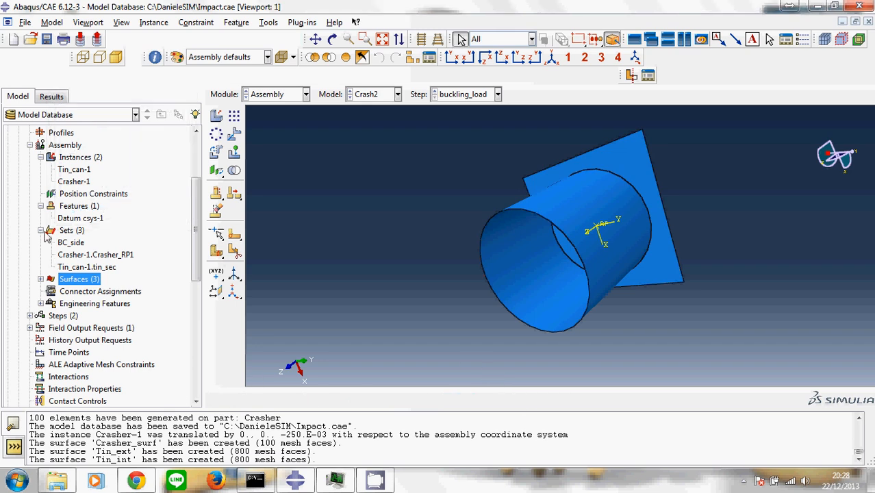
key("ctrl+s")
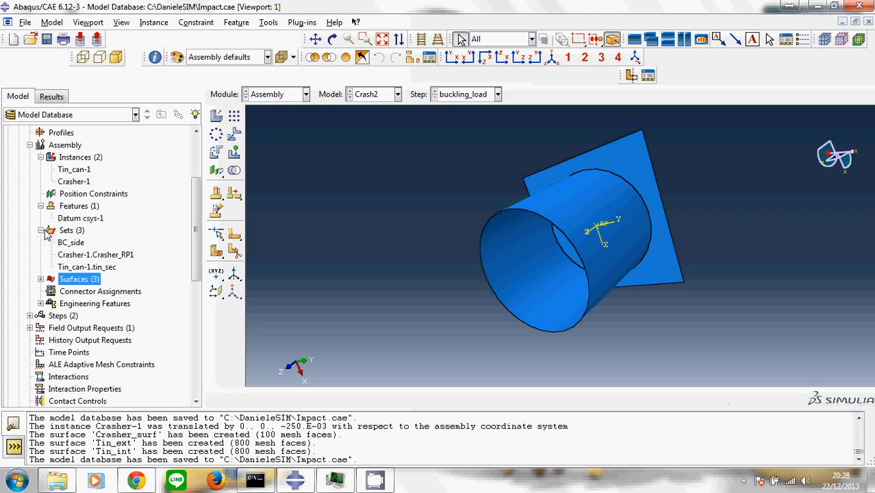
- Replace the buckling_load step's procedure with the general Dynamic, Explicit type
left_click(41, 230)
left_click(40, 206)
left_click(41, 156)
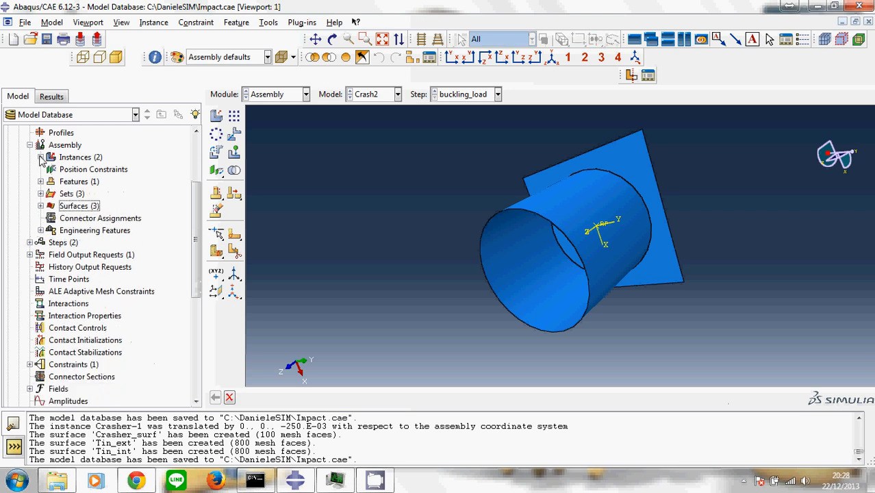
left_click(30, 243)
left_click(69, 267)
right_click(68, 267)
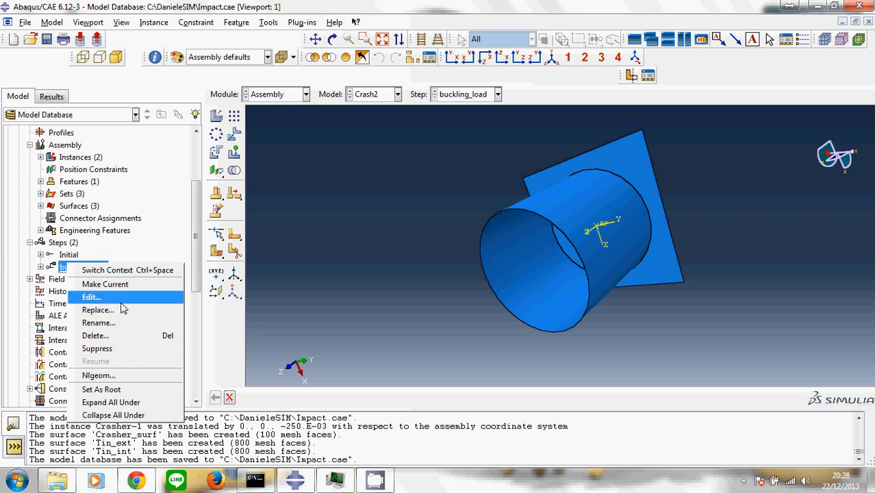
left_click(117, 311)
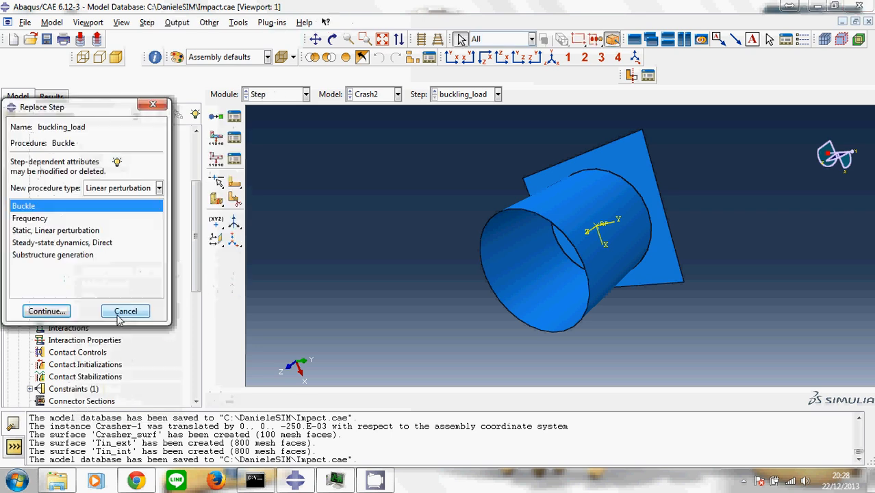
left_click(120, 190)
left_click(118, 198)
scroll(96, 260, "up", 2)
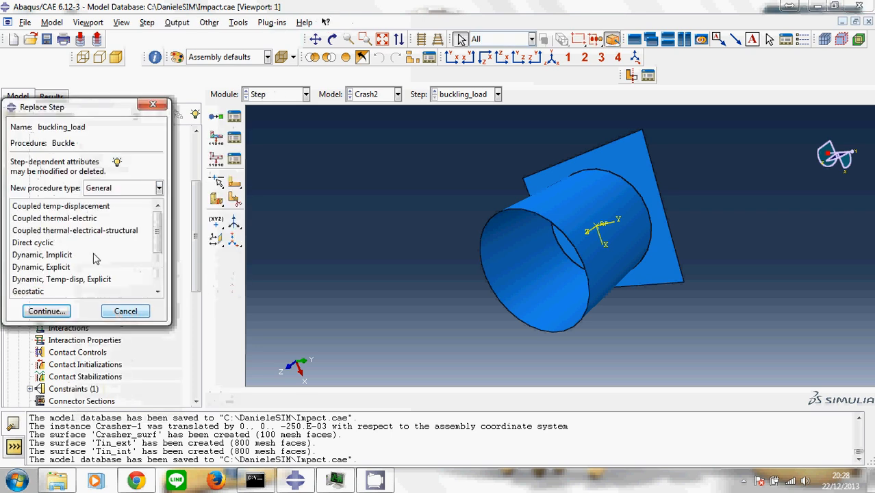
left_click(62, 268)
left_click(60, 312)
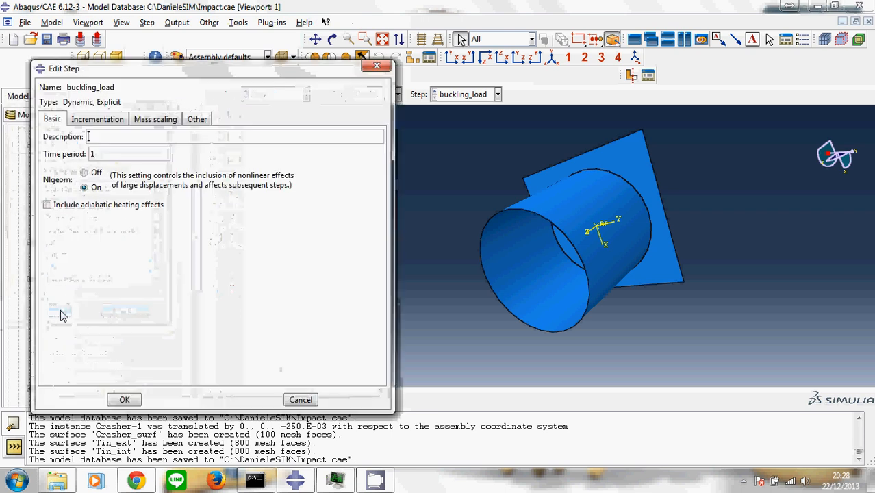
- Set the buckling_load step's time period to 0.75 and look through its incrementation, mass scaling and bulk viscosity settings
double_click(101, 154)
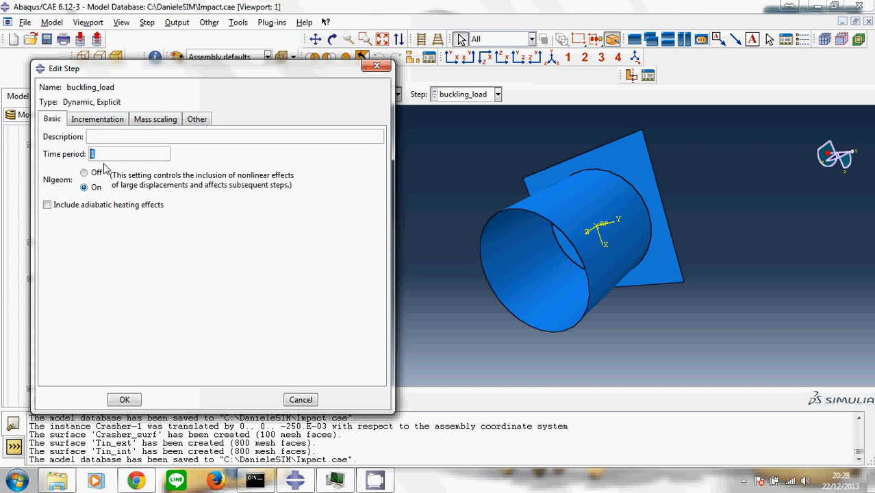
type("0.75")
left_click_drag(122, 152, 88, 155)
left_click(122, 124)
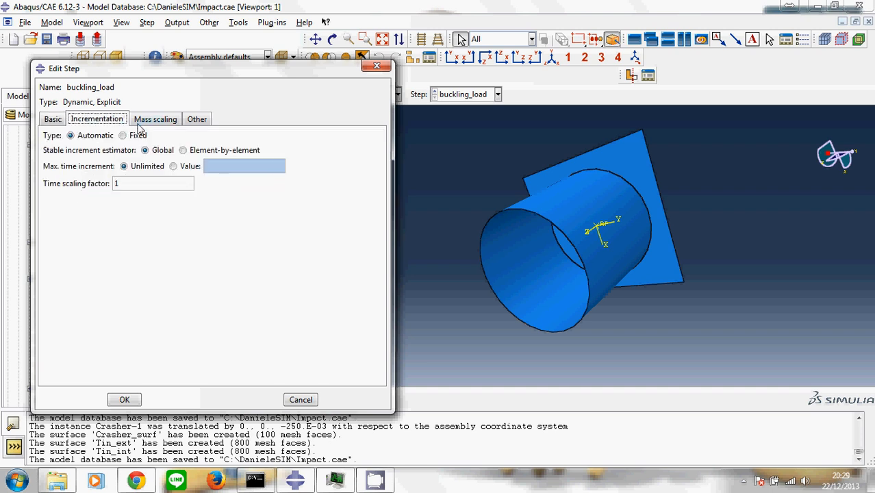
left_click(163, 122)
left_click(207, 120)
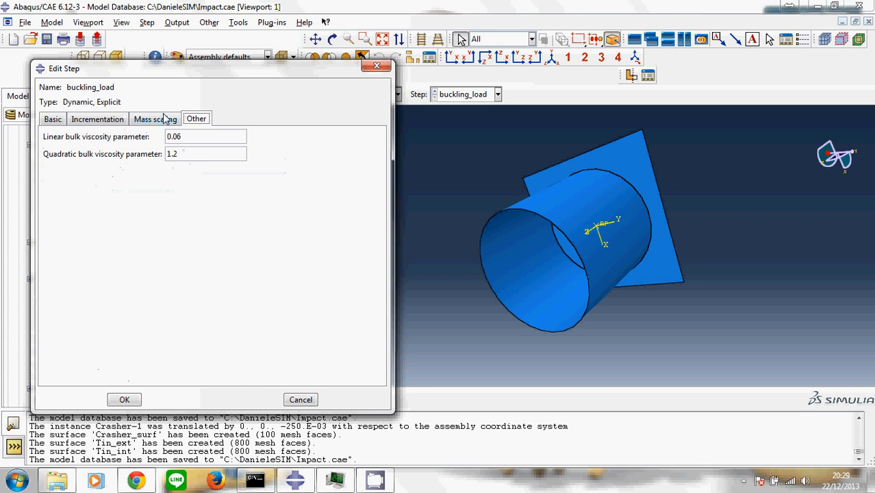
left_click(146, 121)
left_click(121, 121)
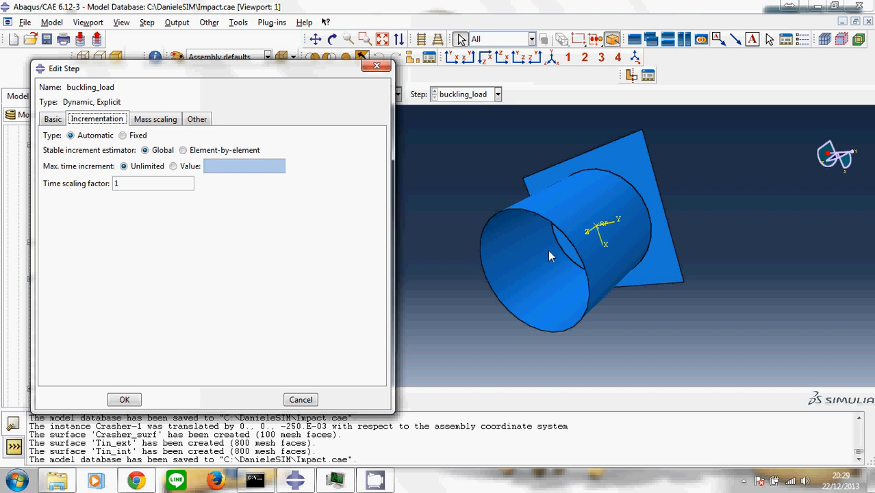
- Try a time scaling factor of 0.5 for the step's automatic incrementation and reset it to 1
double_click(148, 182)
left_click(152, 189)
left_click_drag(155, 186, 109, 181)
left_click(145, 184)
double_click(115, 185)
left_click(145, 179)
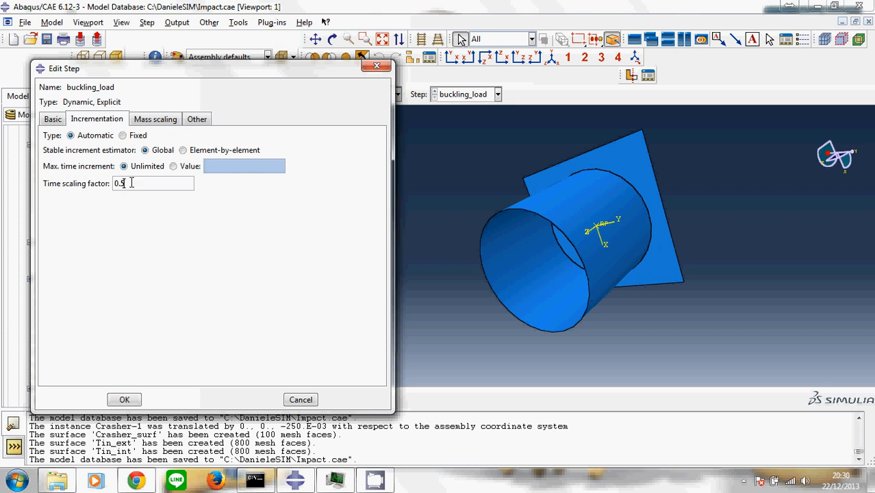
left_click_drag(133, 183, 106, 185)
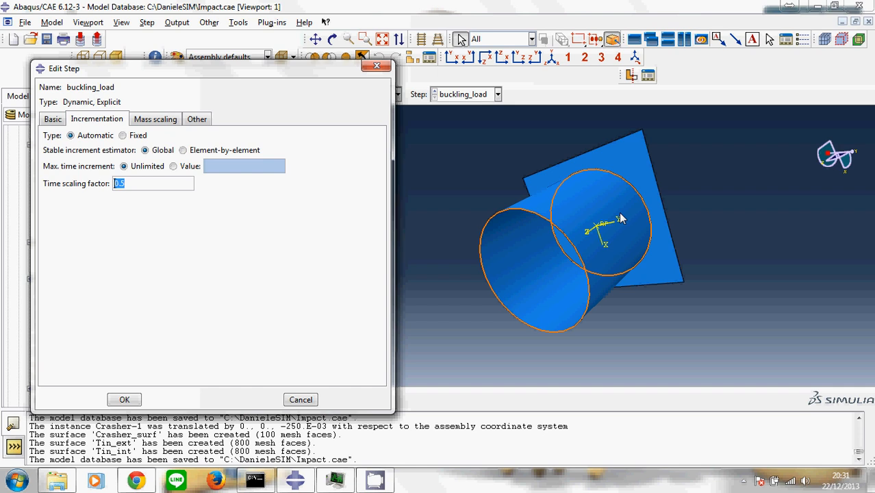
type("1")
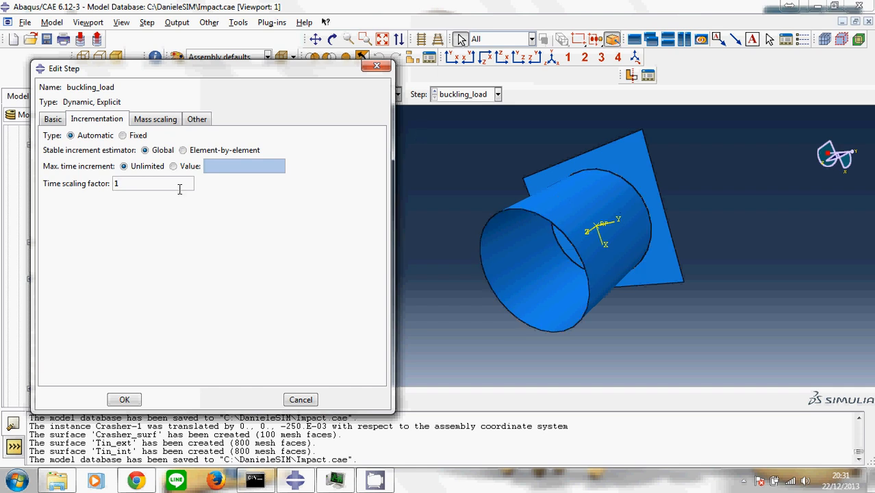
- Examine the step's mass scaling definitions and its linear and quadratic bulk viscosity parameters
left_click(175, 120)
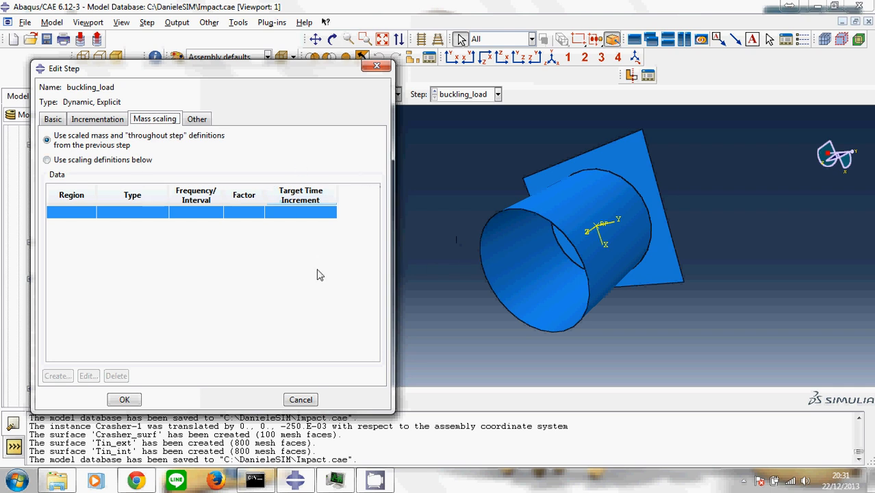
left_click(199, 122)
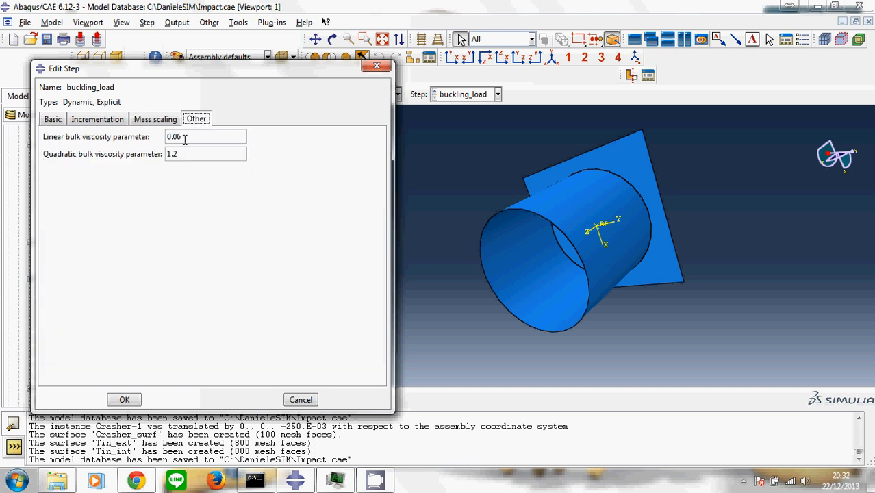
left_click_drag(191, 137, 166, 137)
left_click(190, 135)
left_click_drag(200, 155, 59, 156)
left_click_drag(195, 140, 156, 141)
left_click(190, 159)
left_click_drag(195, 136, 166, 137)
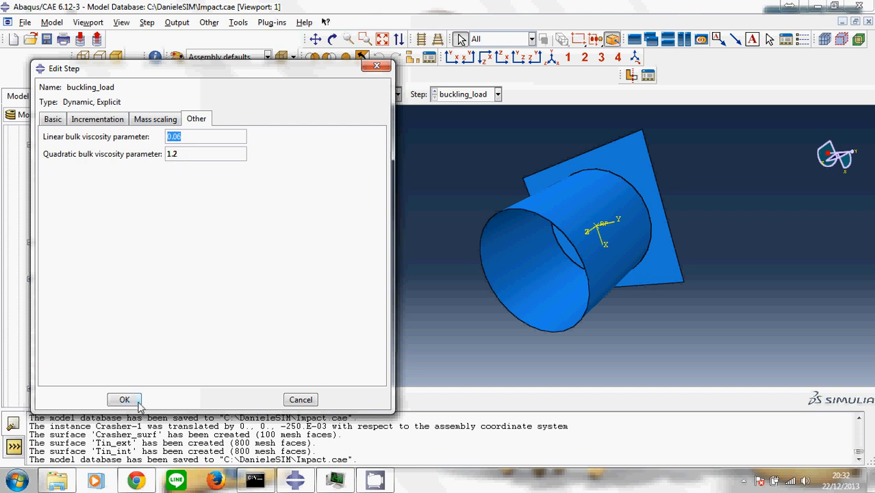
- Recheck the Dynamic, Explicit step's settings and accept the step definition
left_click(162, 119)
left_click(109, 120)
left_click(57, 119)
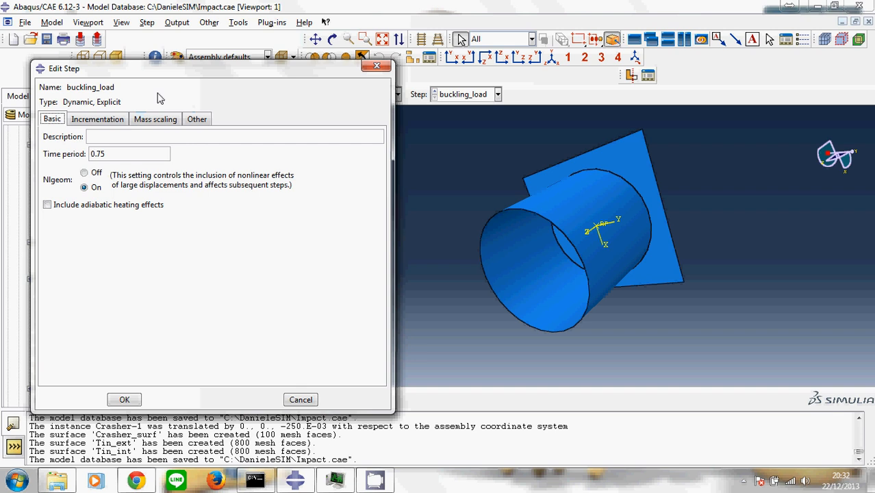
left_click(158, 122)
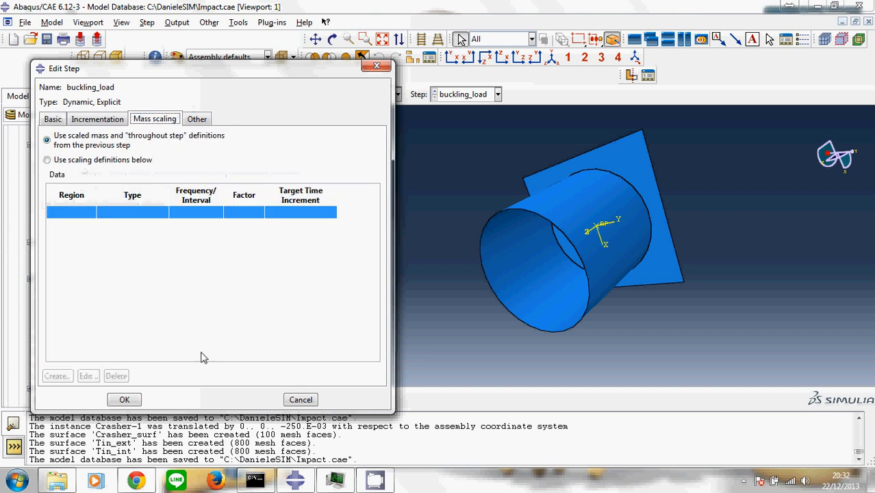
left_click(117, 402)
- Rename the buckling_load step to Crash_test
right_click(89, 269)
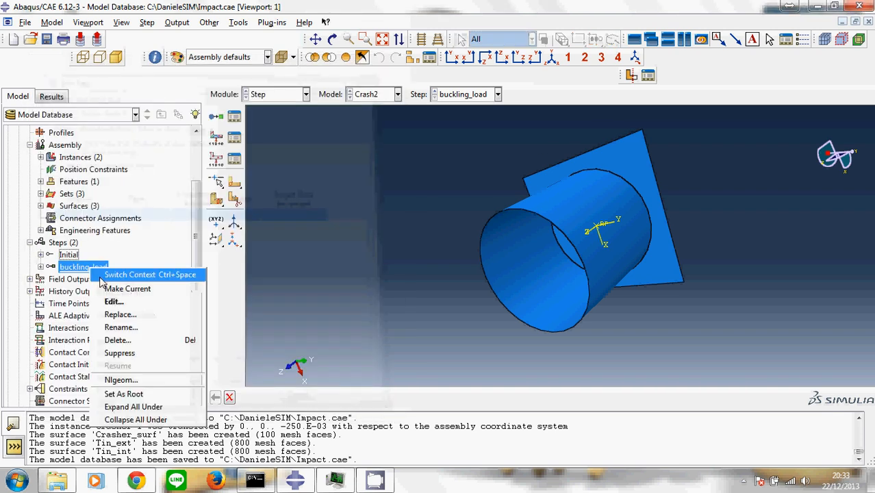
left_click(128, 327)
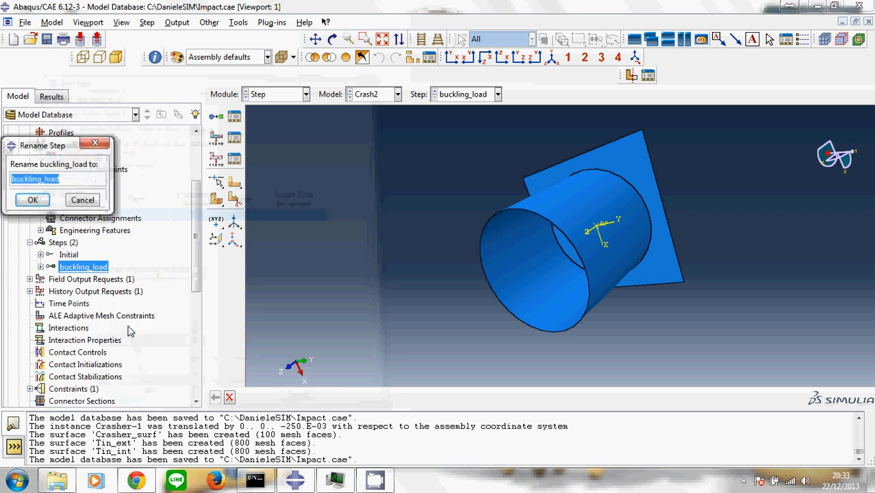
type("Crash")
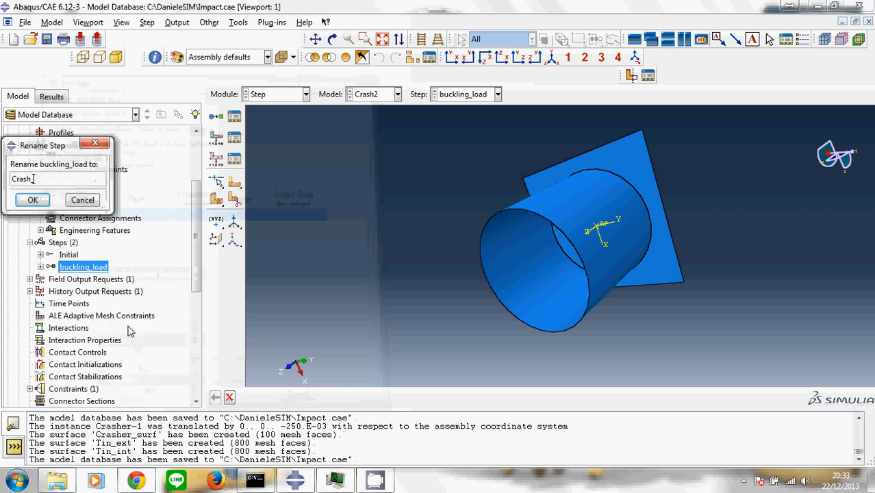
type("_test")
left_click(32, 200)
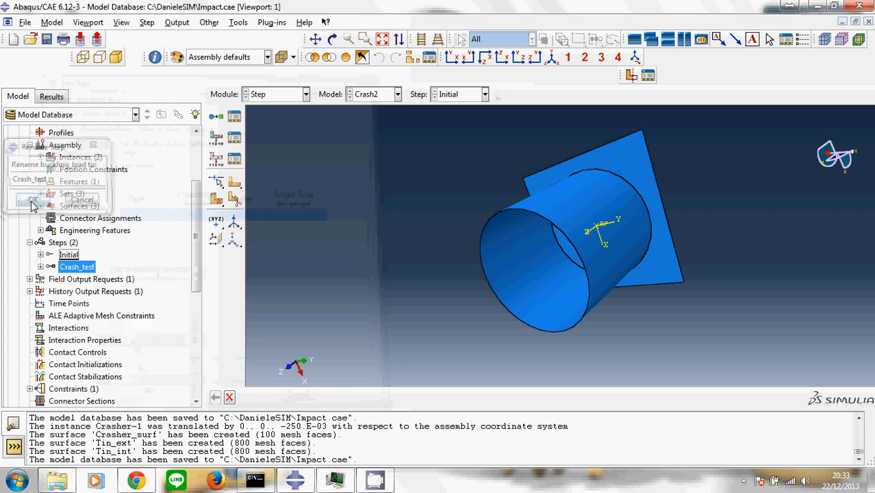
- Start a General contact (Explicit) interaction in the Initial step, limiting its contact domain to selected surface pairs
scroll(59, 293, "down", 1)
double_click(67, 302)
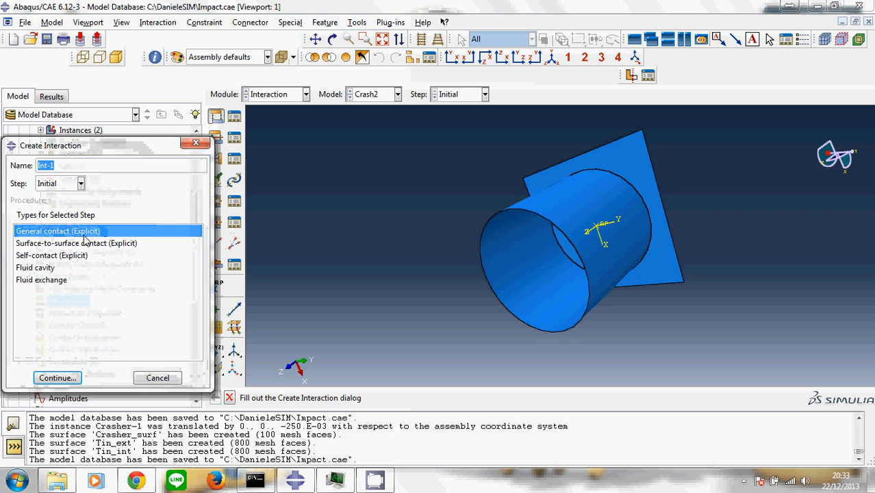
left_click(58, 379)
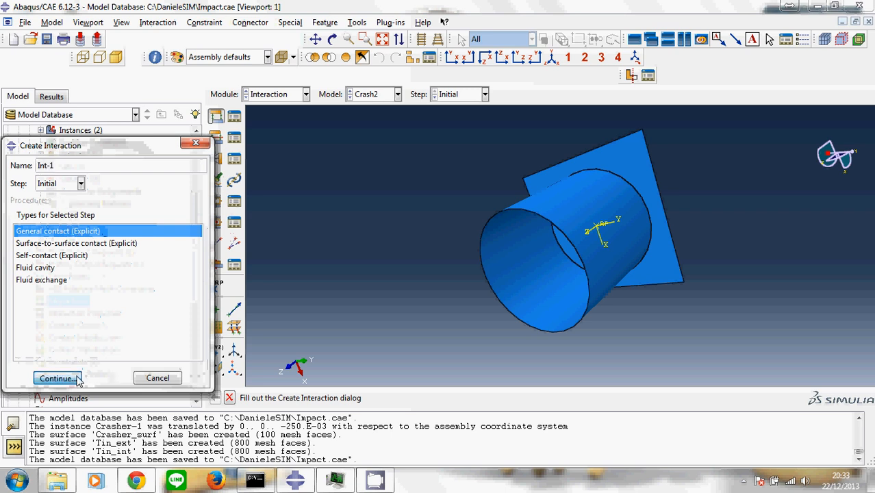
left_click(59, 181)
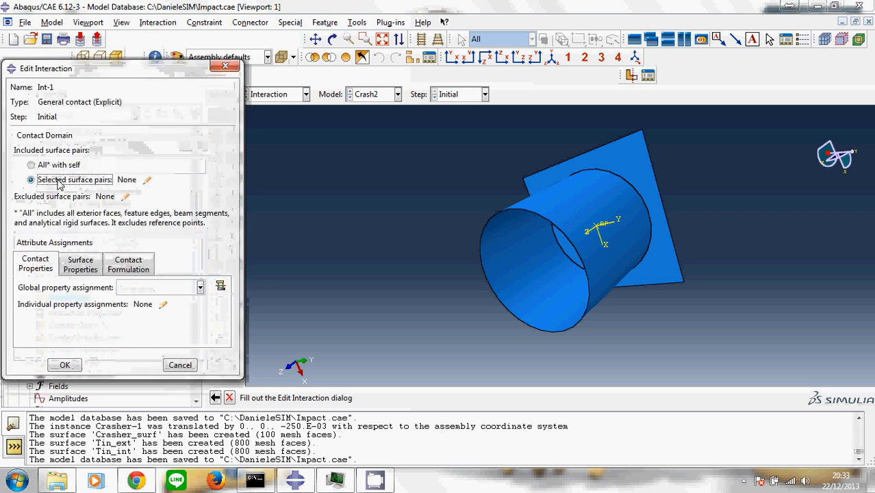
- Include the surface pairs Crasher_surf with Tin_ext, Crasher_surf with Tin_int, and Tin_ext with Tin_int in the contact domain
left_click(146, 181)
left_click(68, 114)
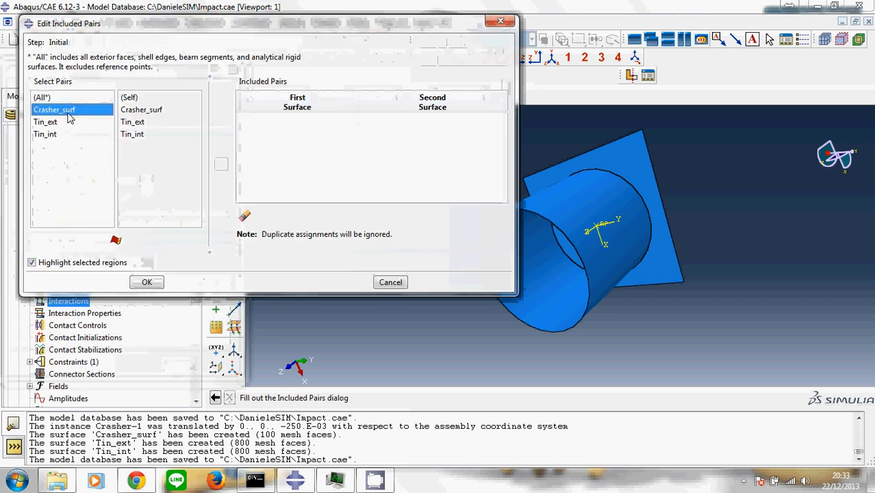
left_click(137, 122)
left_click(220, 164)
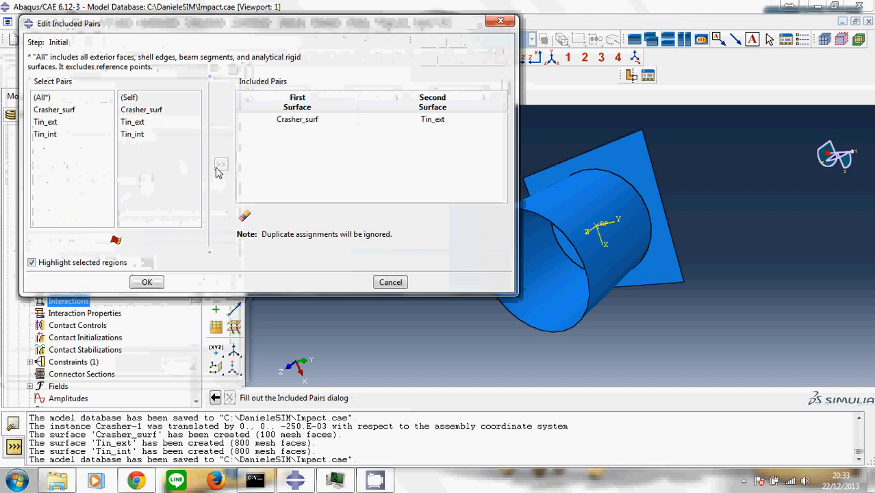
left_click(68, 114)
left_click(132, 134)
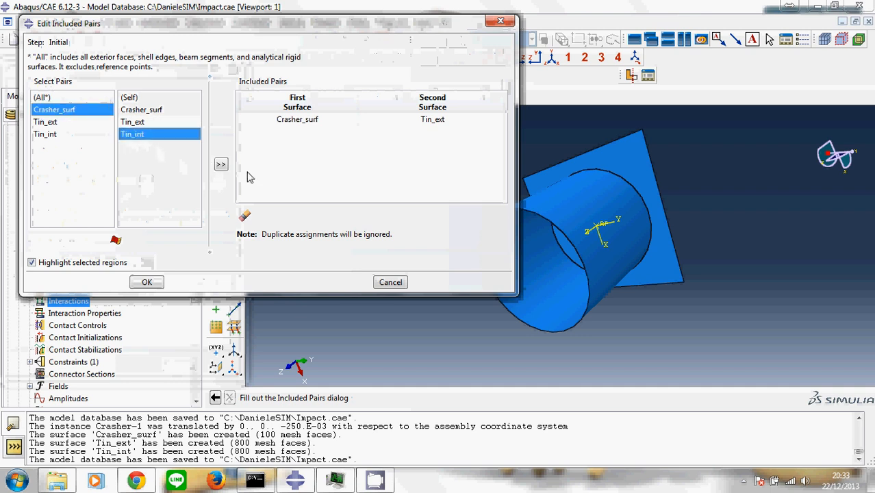
left_click(220, 166)
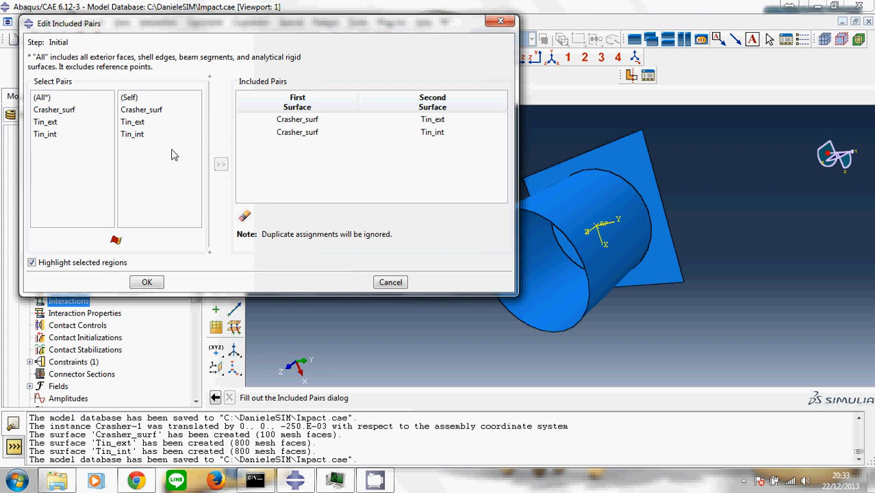
left_click(55, 123)
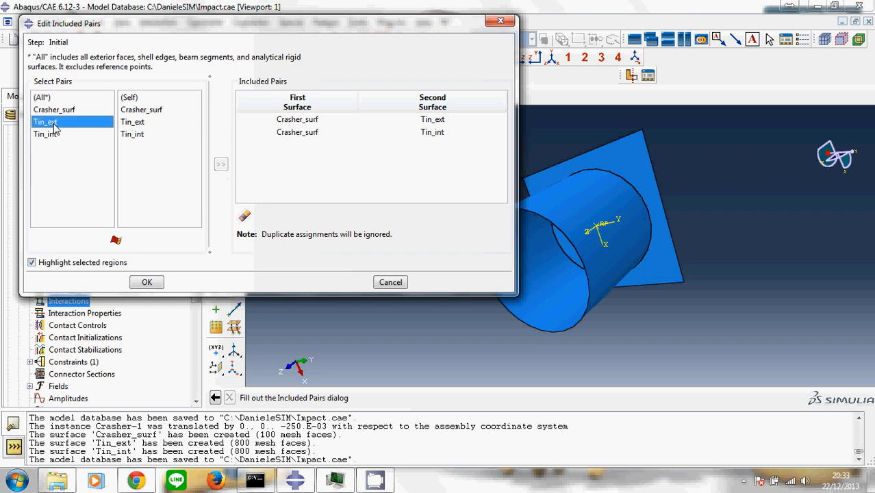
left_click(145, 137)
left_click(221, 164)
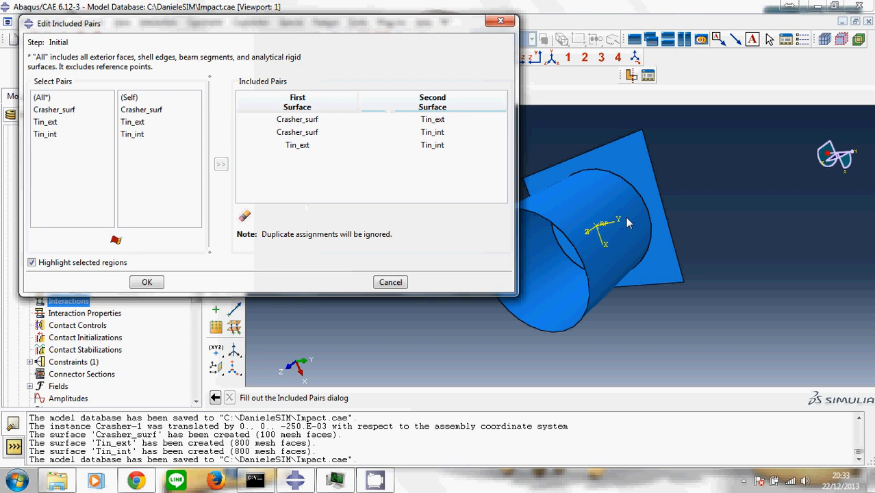
left_click(148, 284)
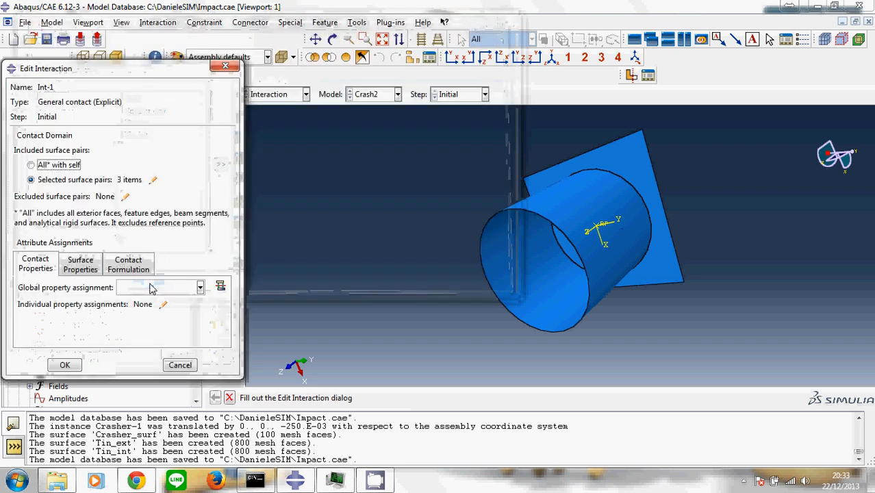
- Start a Contact interaction property for the general contact and give it tangential behavior with the Penalty friction formulation
left_click(220, 285)
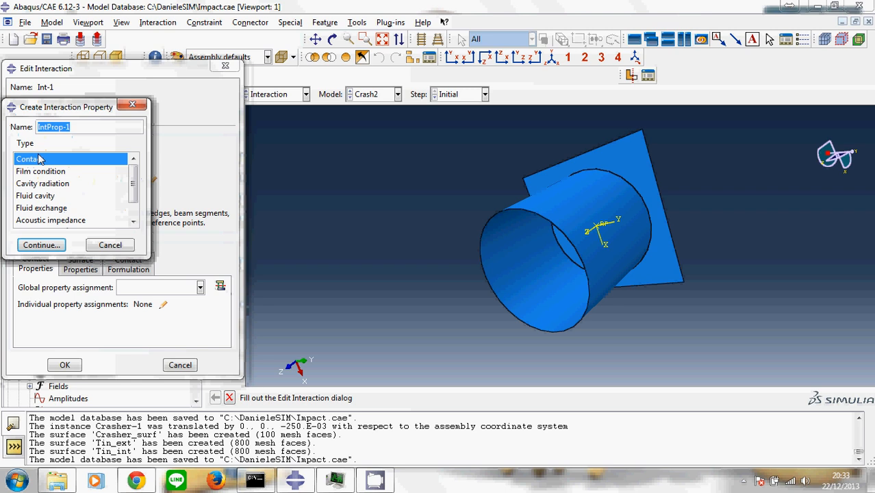
left_click(42, 245)
left_click(128, 127)
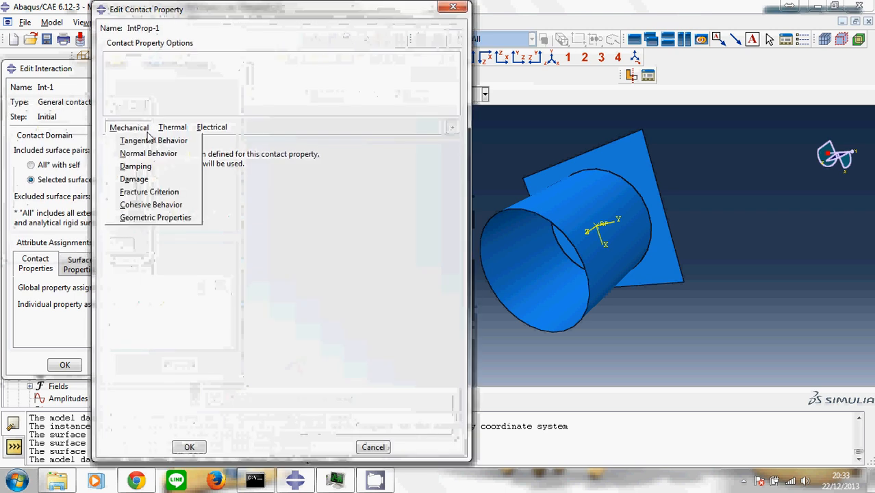
left_click(155, 141)
left_click(212, 166)
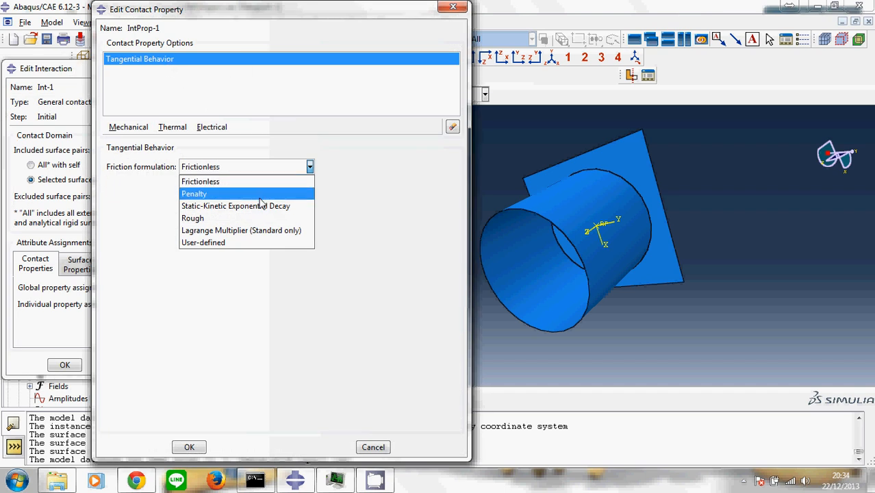
left_click(244, 183)
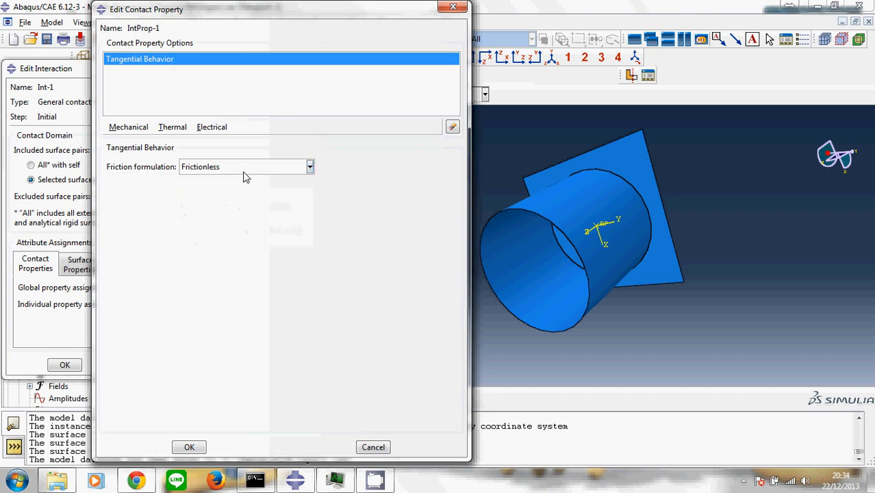
left_click(240, 171)
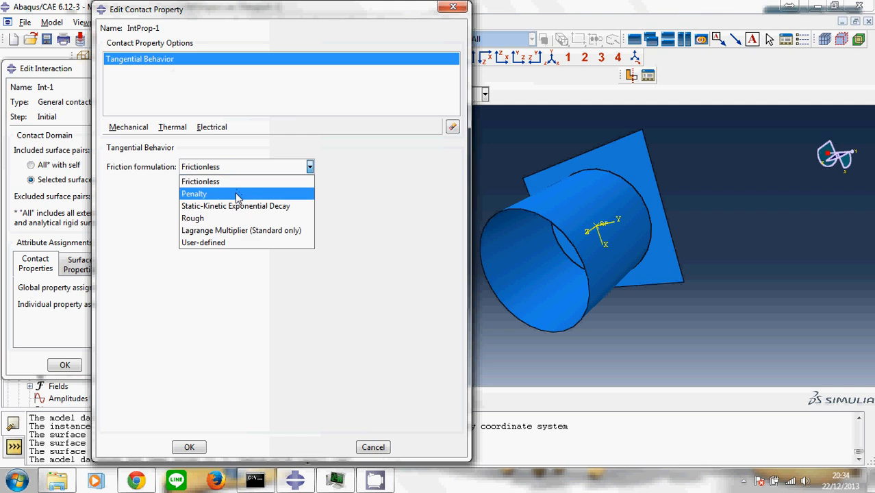
left_click(238, 195)
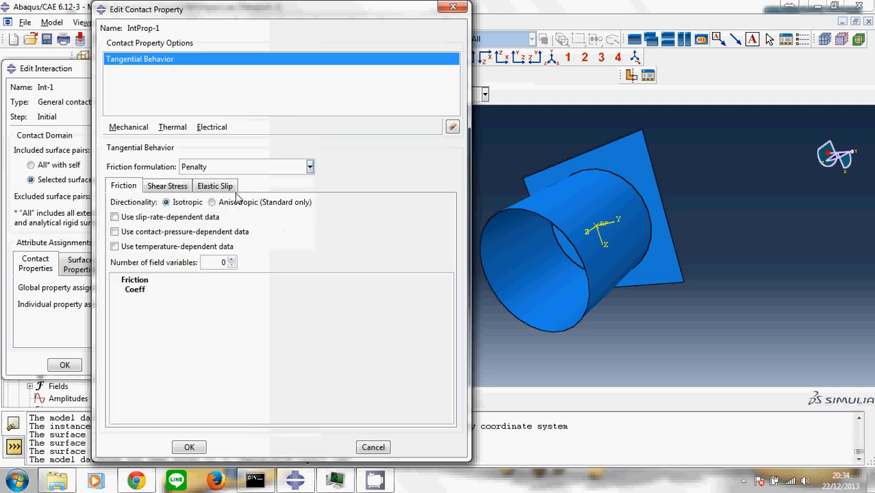
left_click(145, 303)
left_click(149, 303)
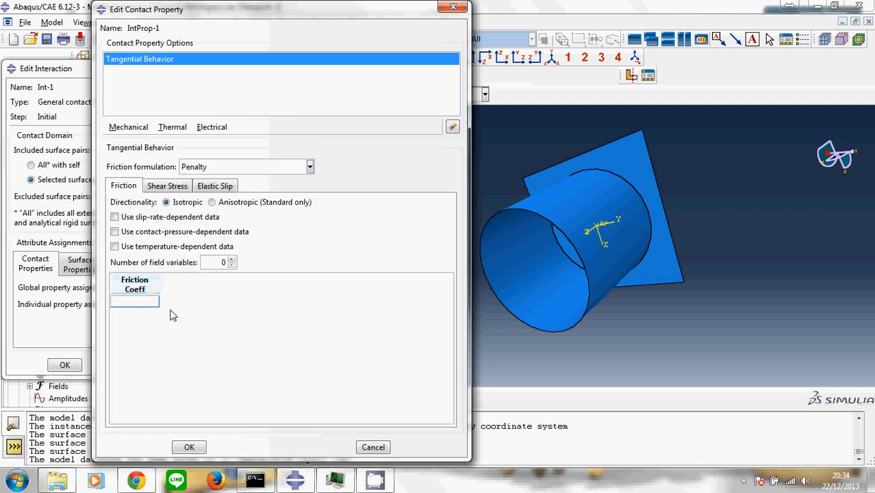
left_click(140, 285)
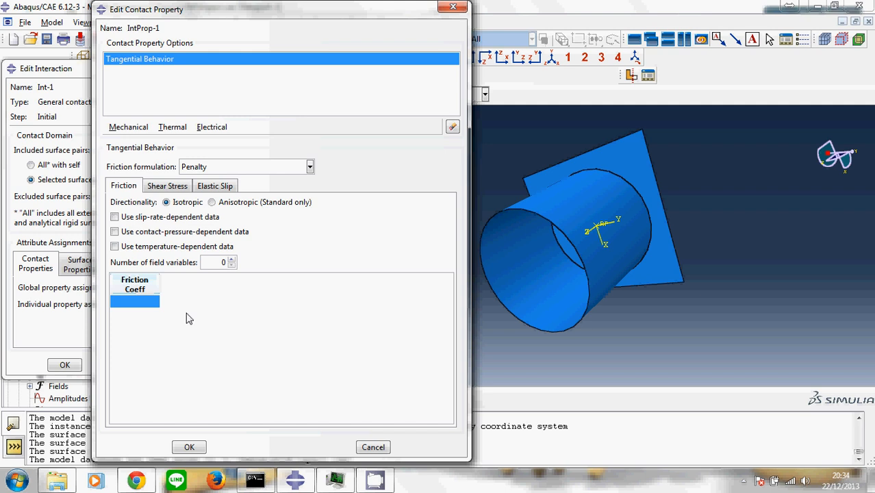
left_click(375, 480)
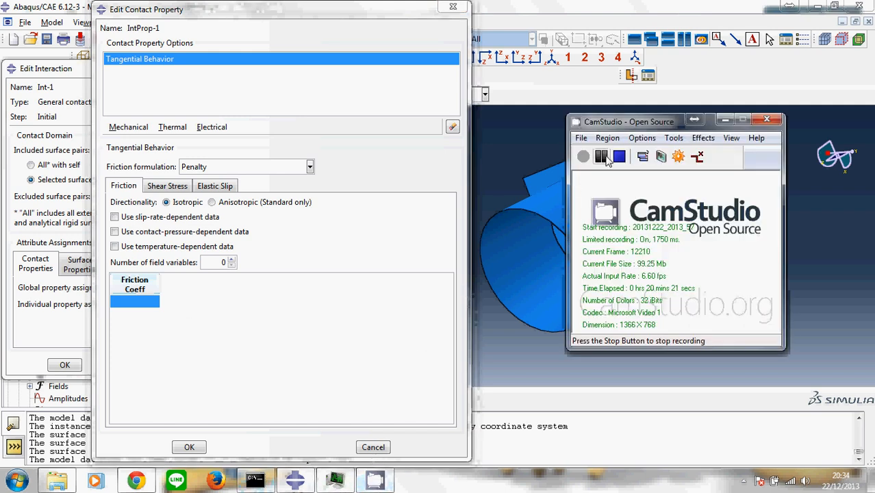
- Set the tangential behavior to Frictionless, and assign this contact property globally to the general contact interaction
left_click(308, 168)
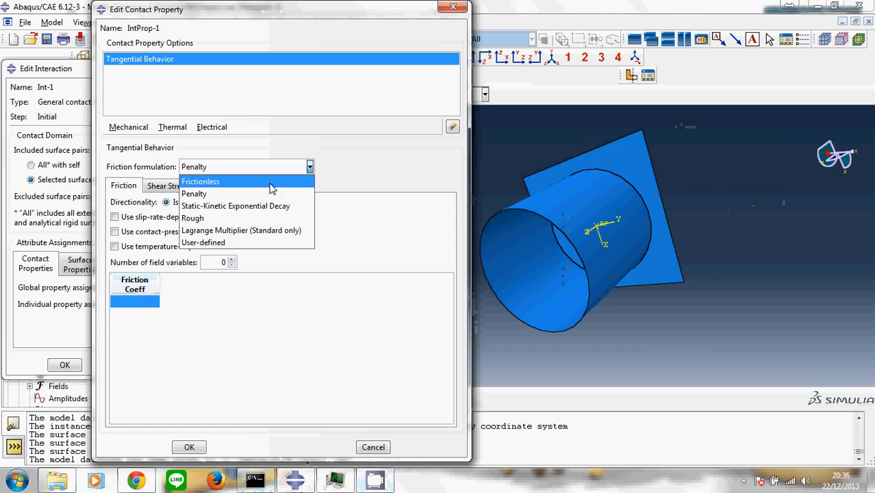
left_click(288, 180)
left_click(192, 448)
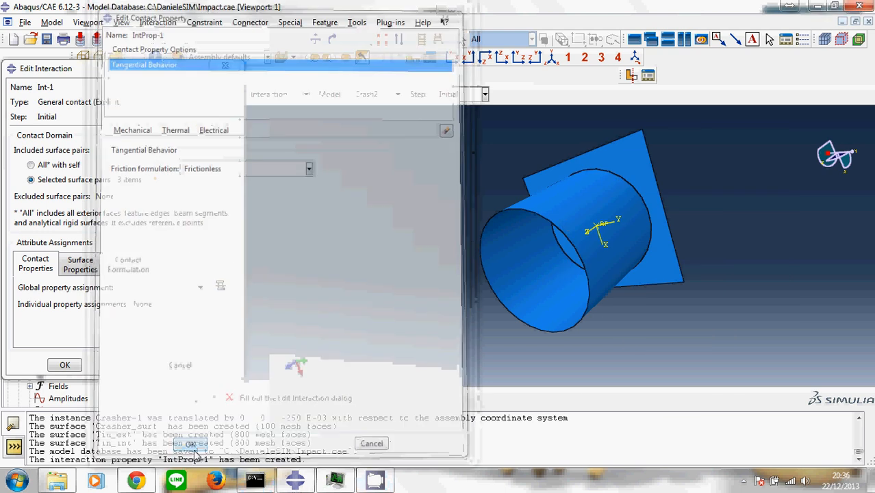
left_click(164, 287)
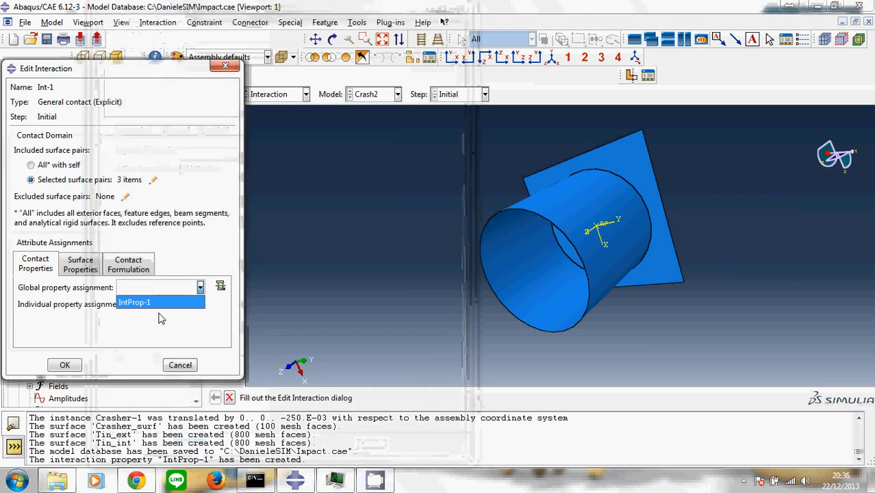
left_click(154, 302)
left_click(64, 365)
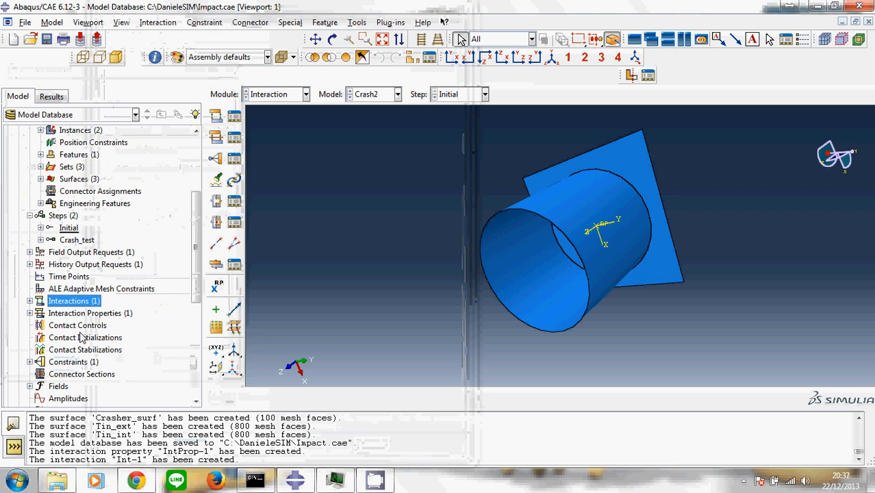
- Delete Constraint-1 from the model's constraints
scroll(79, 335, "down", 1)
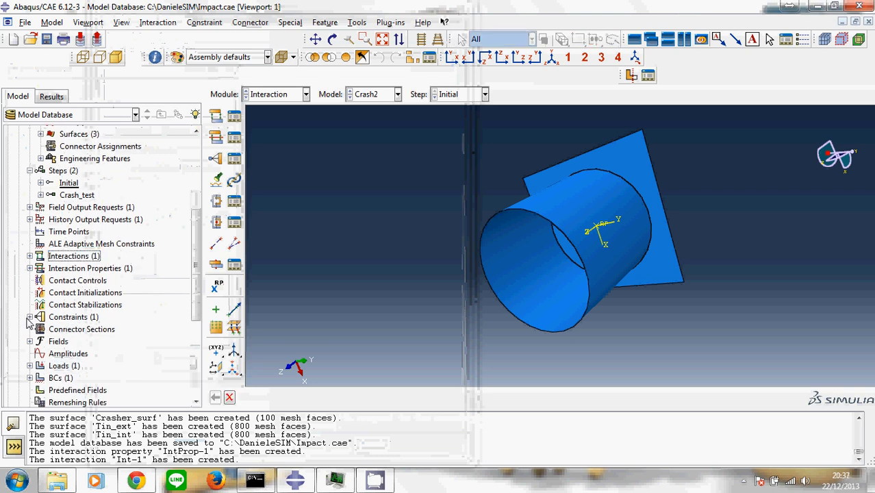
left_click(30, 317)
right_click(68, 331)
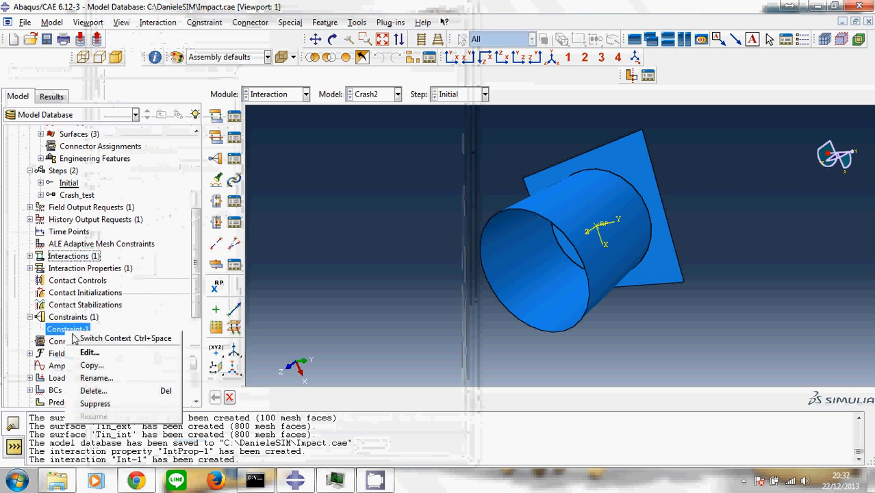
left_click(105, 392)
left_click(407, 252)
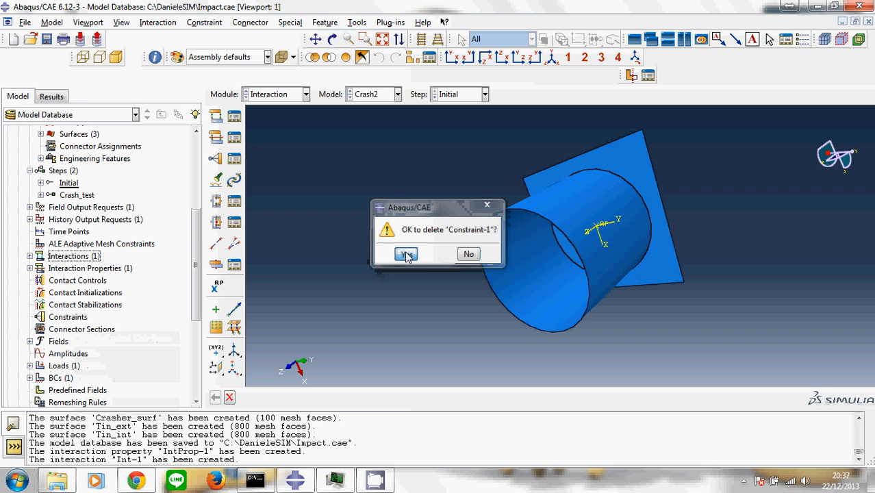
scroll(104, 305, "down", 1)
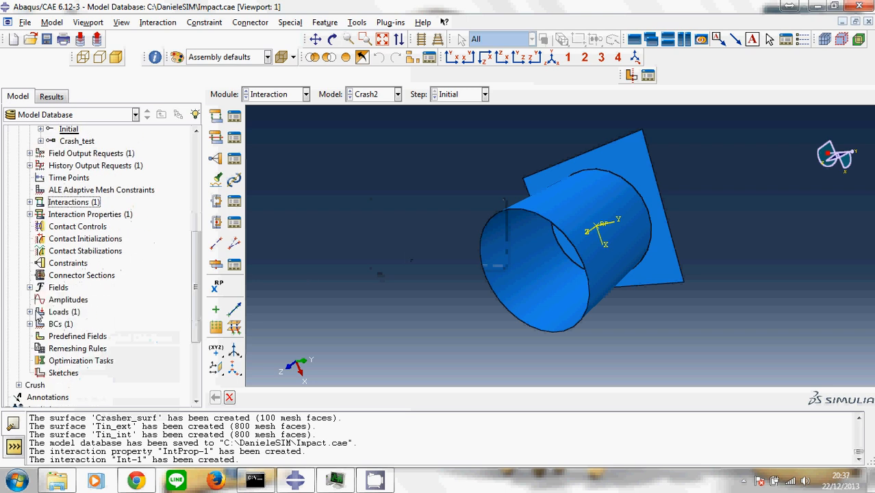
left_click(30, 312)
double_click(59, 323)
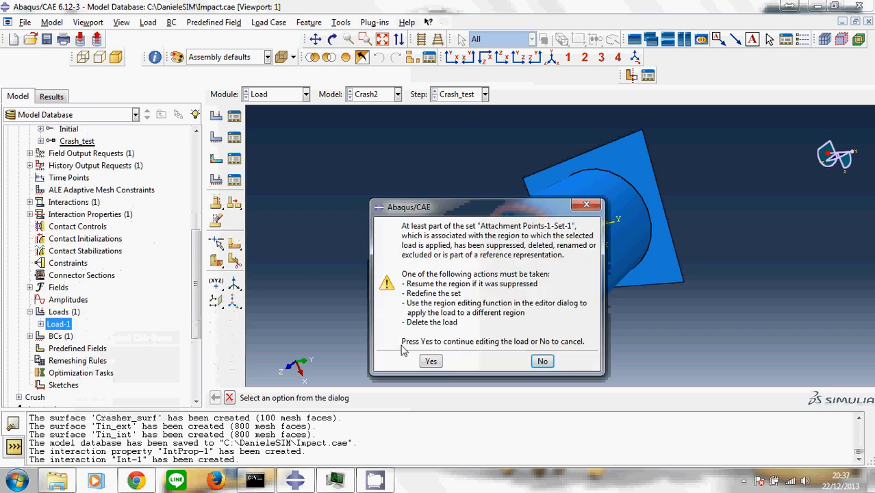
left_click(425, 361)
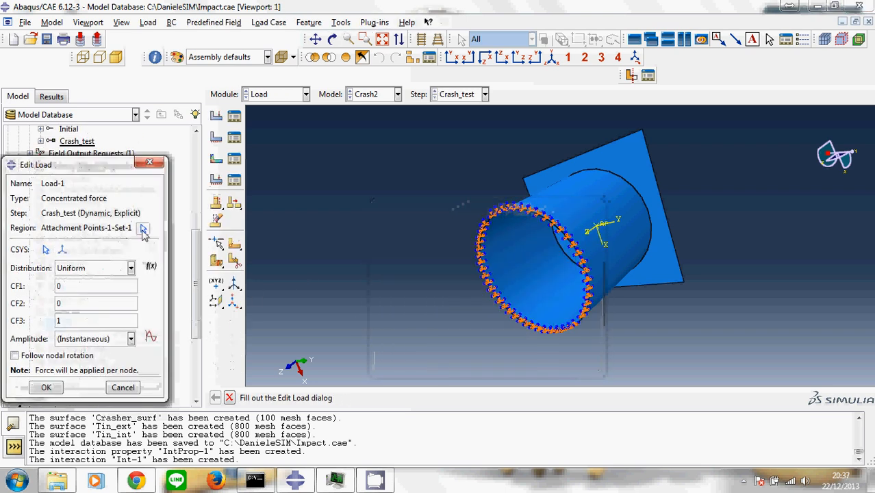
left_click(143, 229)
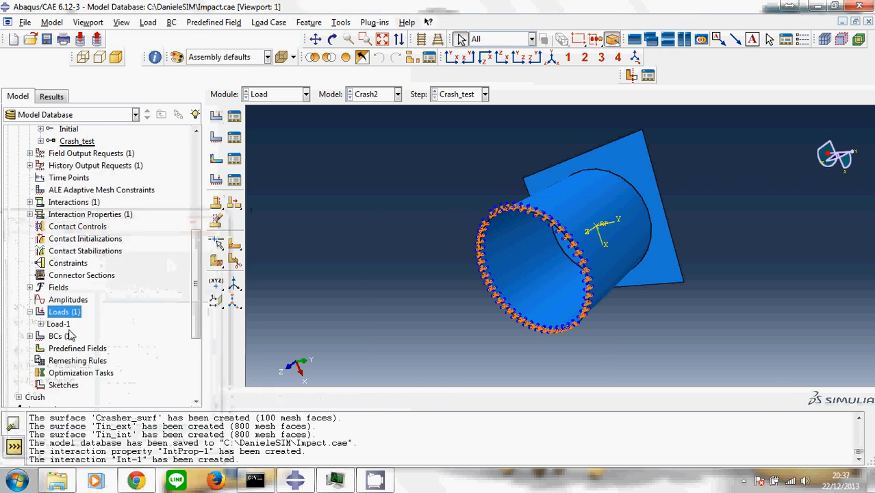
- Reassign the concentrated force Load-1 to the Crasher-1.Crasher_RP1 set and set CF3 to 850e3
double_click(61, 324)
left_click(430, 363)
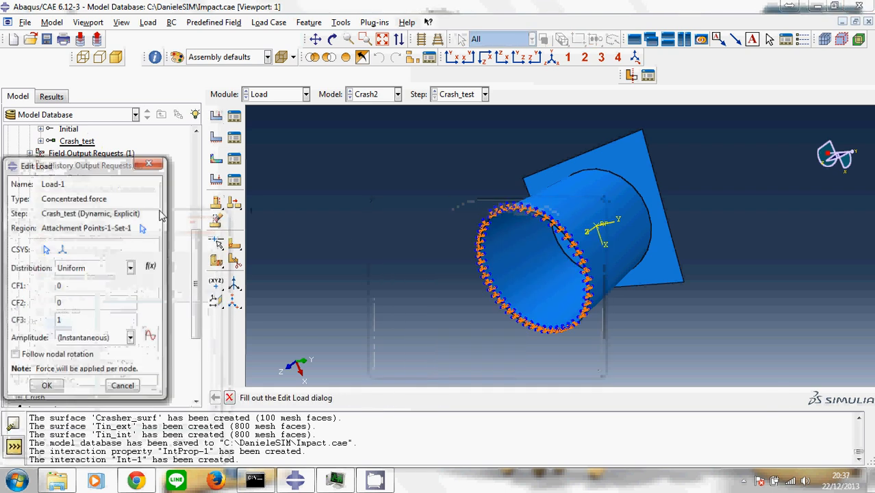
left_click(143, 229)
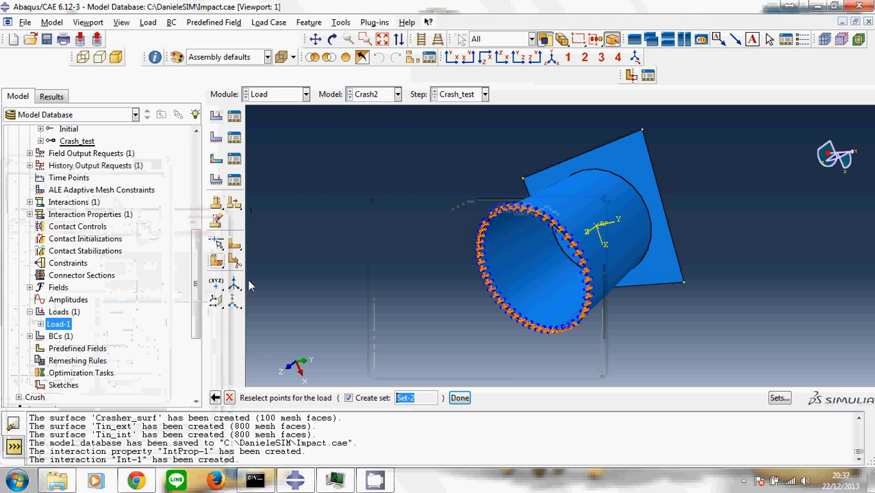
left_click(774, 399)
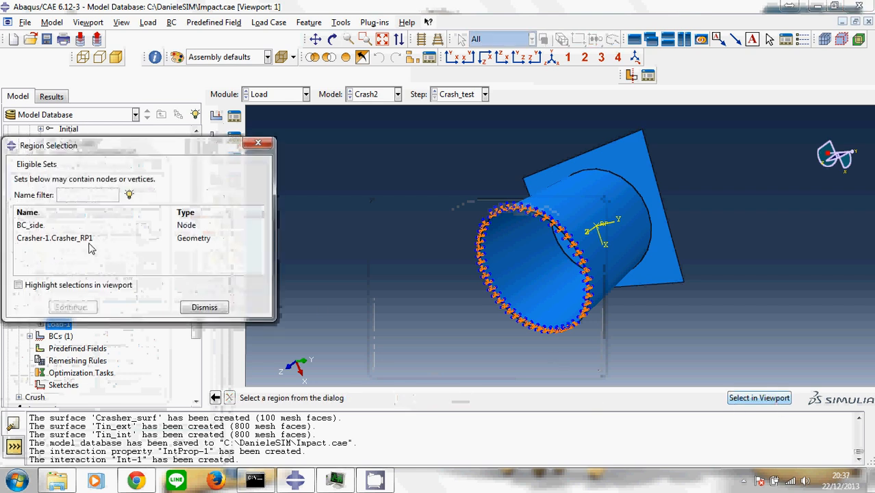
left_click(90, 240)
left_click(72, 307)
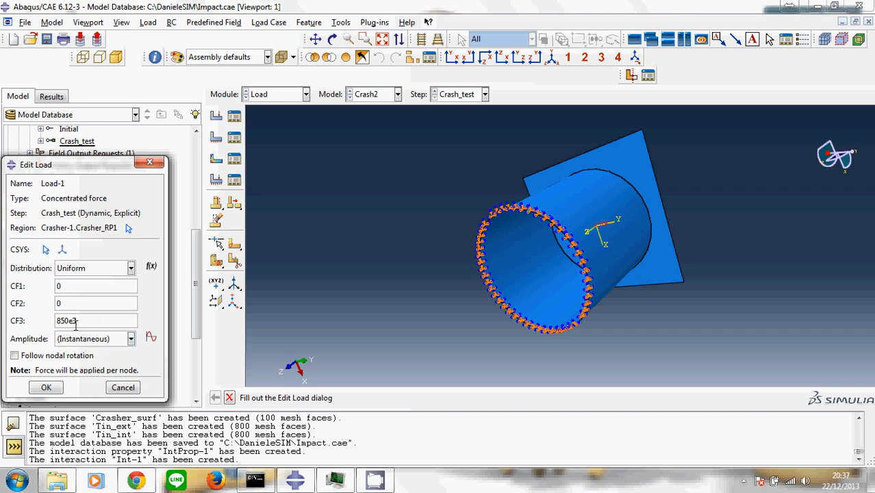
- Start a Smooth step amplitude from the load definition, with Total time as its time span
left_click(151, 339)
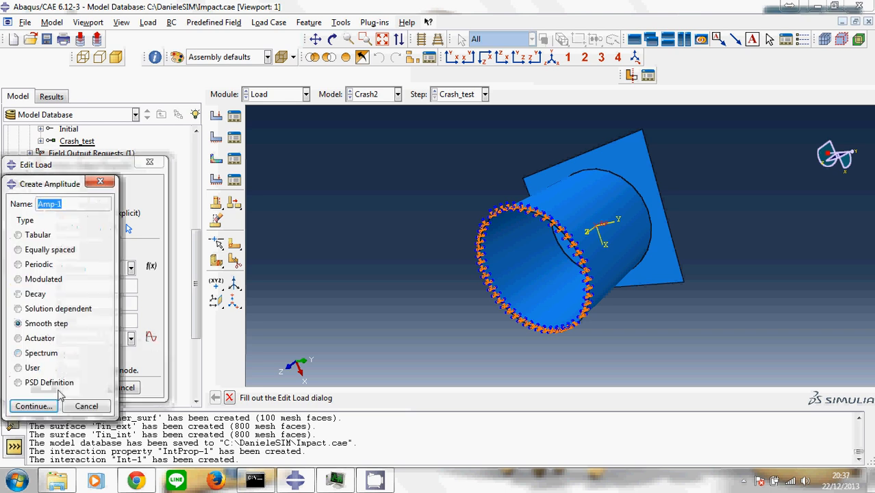
left_click(33, 406)
left_click(300, 231)
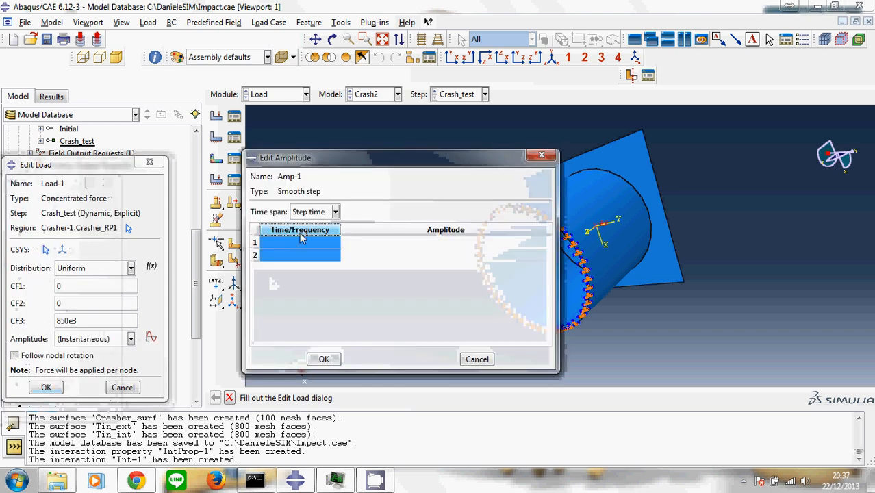
left_click(313, 212)
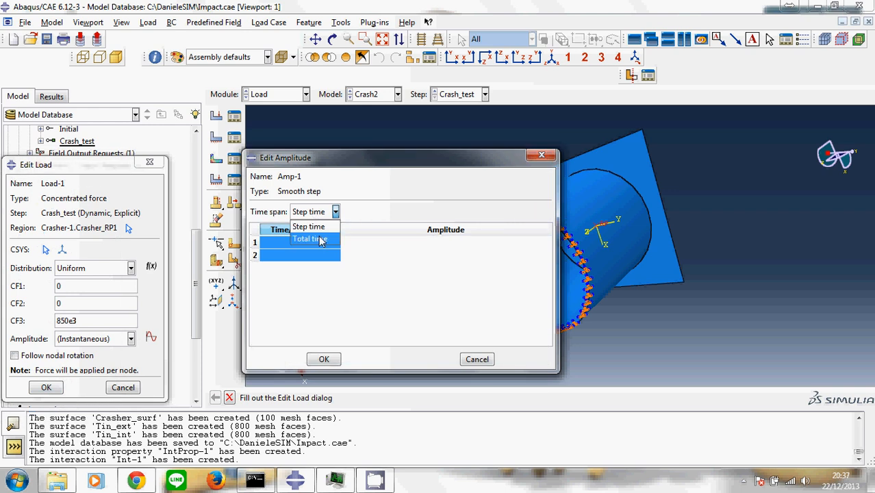
left_click(320, 239)
- Fill the smooth step amplitude with amplitude 0 at time 0 and amplitude 1 at time 1
left_click(320, 244)
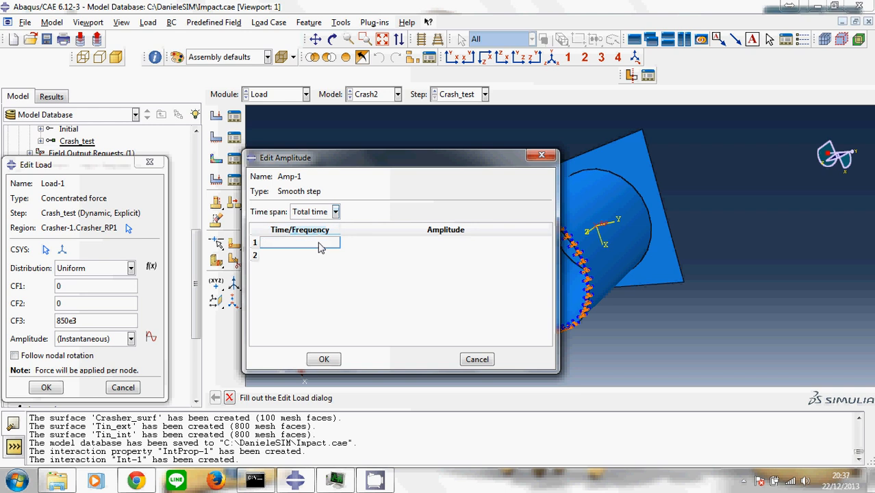
key("Tab")
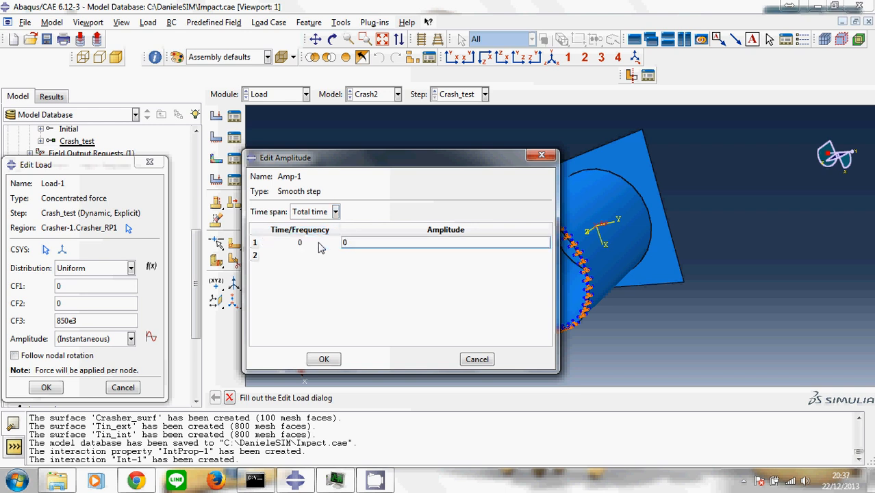
left_click(323, 260)
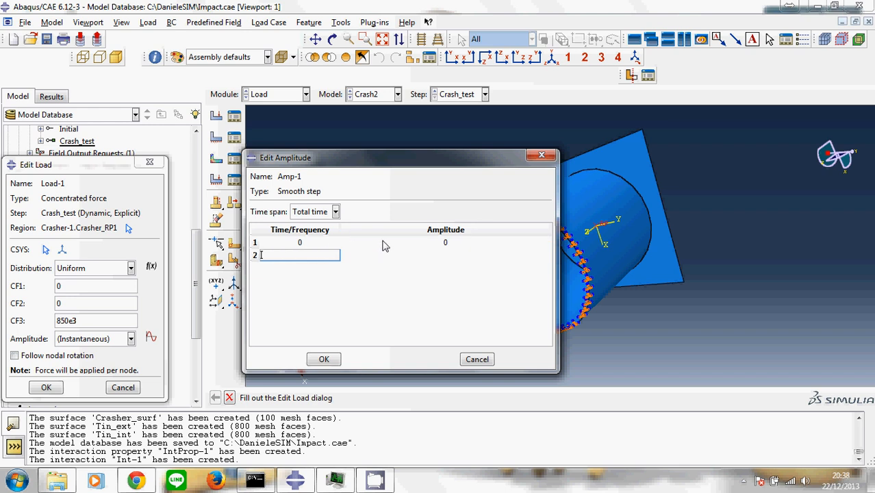
type("1")
key("Tab")
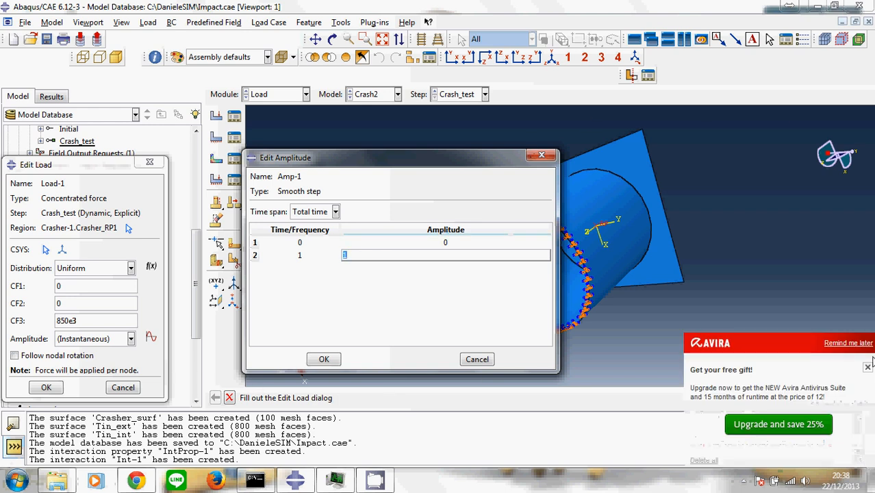
left_click(867, 368)
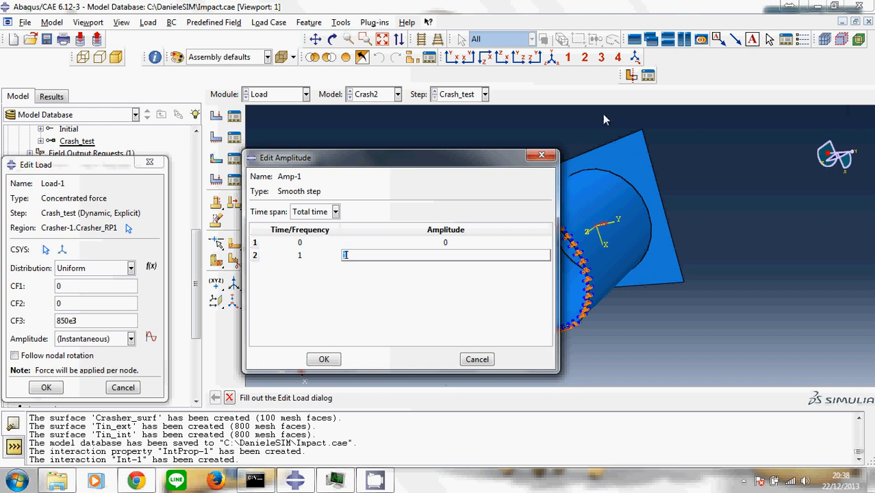
left_click(324, 360)
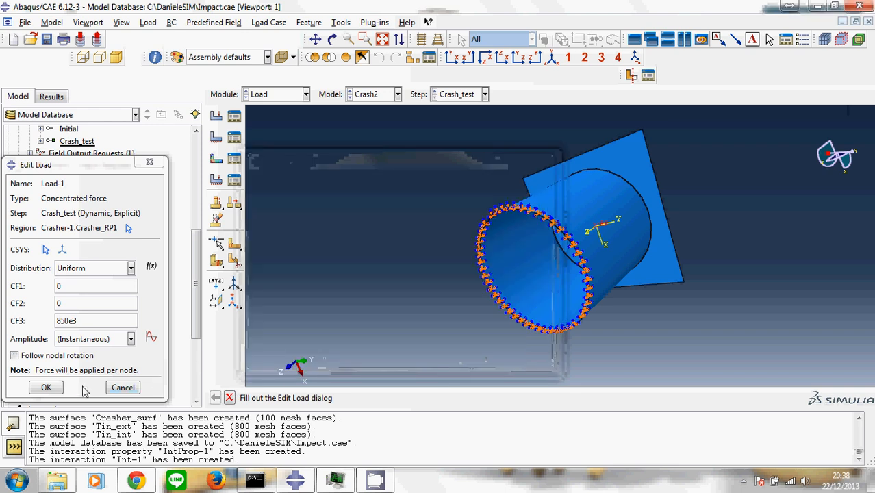
- Apply the smooth step amplitude to Load-1 and finish editing the load
left_click(96, 339)
left_click(103, 364)
left_click(47, 388)
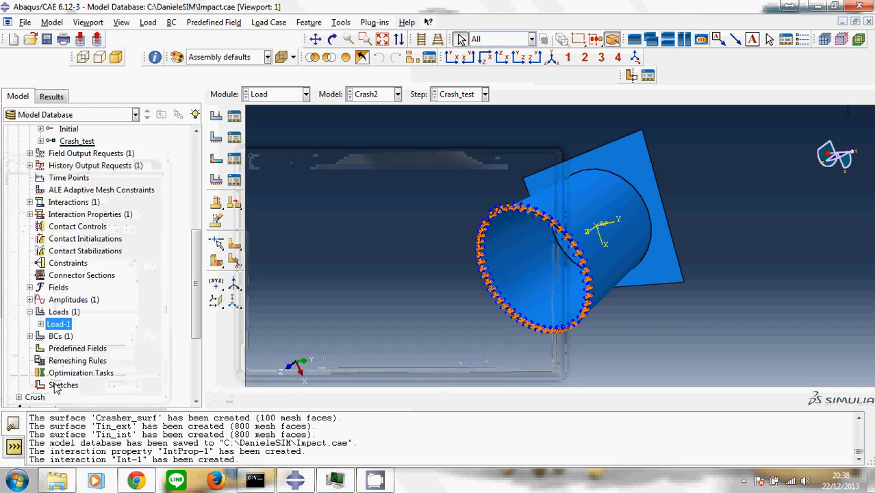
- Check the type and region of the existing boundary condition BC-1
left_click(60, 362)
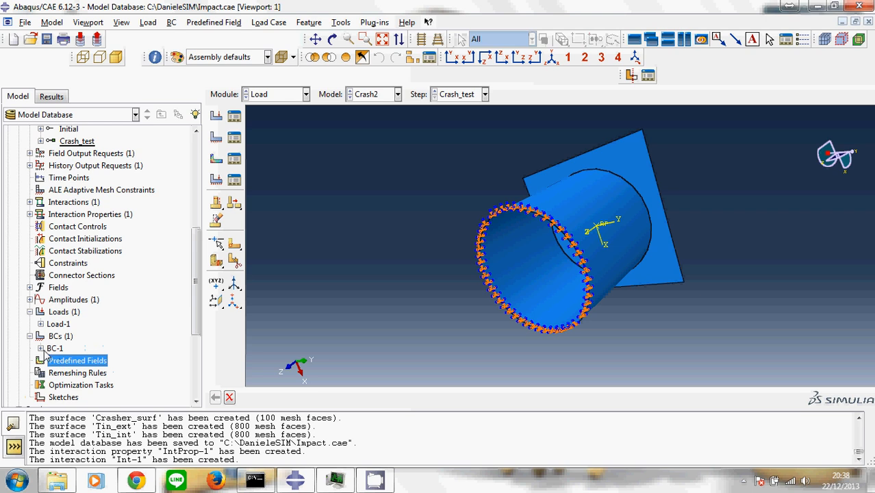
left_click(40, 348)
double_click(53, 349)
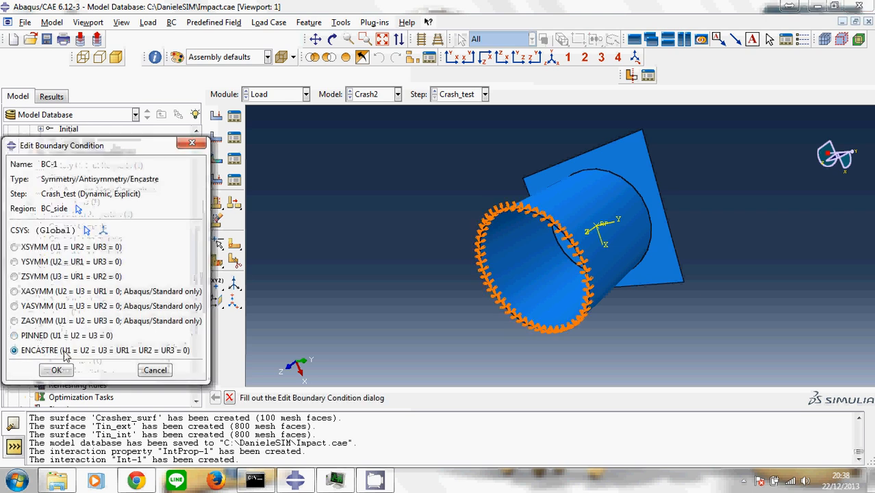
left_click(59, 364)
- Start a Displacement/Rotation boundary condition in the Crash_test step on the Crasher-1.Crasher_RP1 set
left_click(54, 338)
double_click(54, 338)
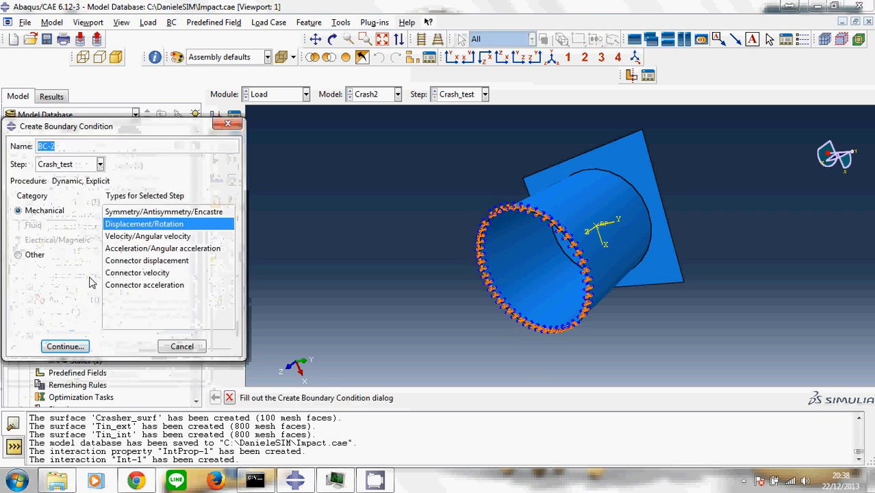
left_click(65, 346)
left_click(38, 238)
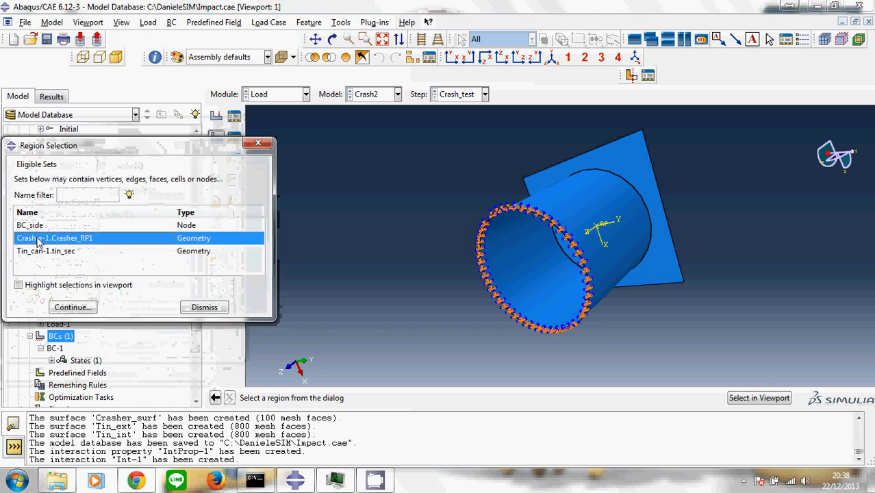
left_click(73, 307)
- Constrain U1, U2, UR1, UR2 and UR3 to 0 with U3 left free, and recheck the finished boundary condition
left_click(30, 275)
left_click(27, 257)
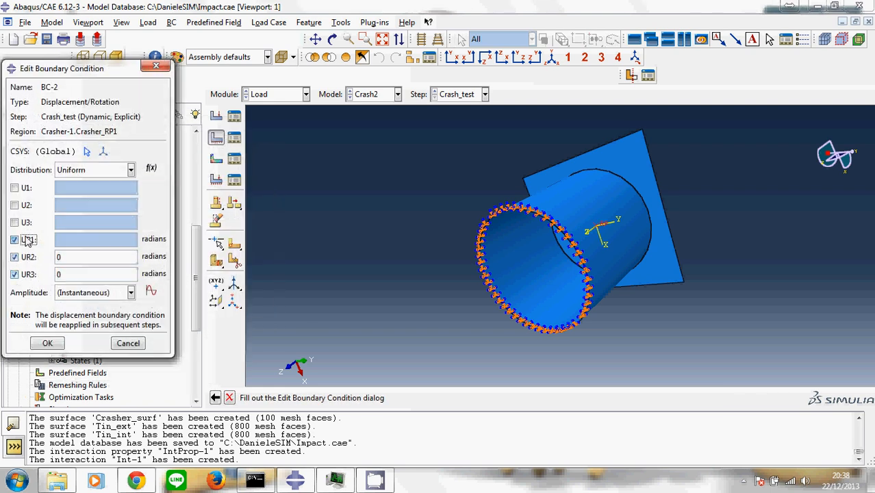
left_click(27, 240)
left_click(27, 205)
left_click(27, 188)
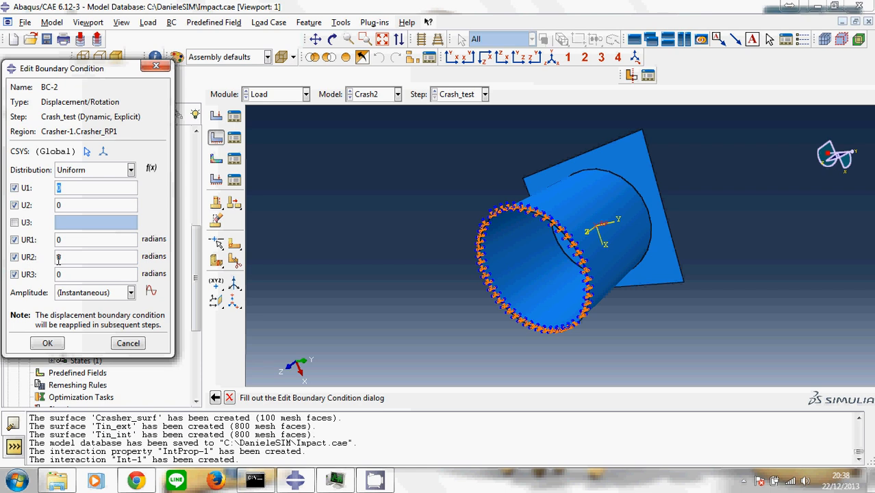
left_click(110, 294)
left_click(109, 294)
left_click(45, 343)
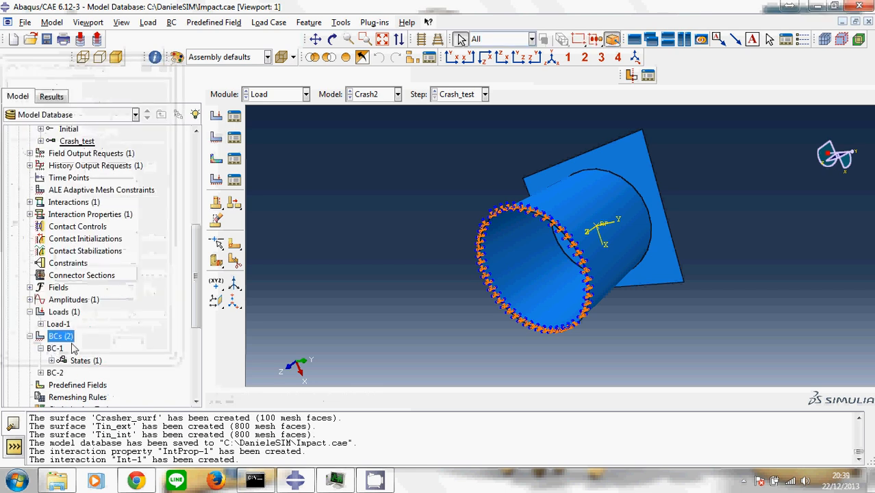
double_click(55, 373)
left_click(44, 342)
- Create a full-analysis job named Crash_test from the Crash2 model with the default job settings
scroll(66, 349, "down", 2)
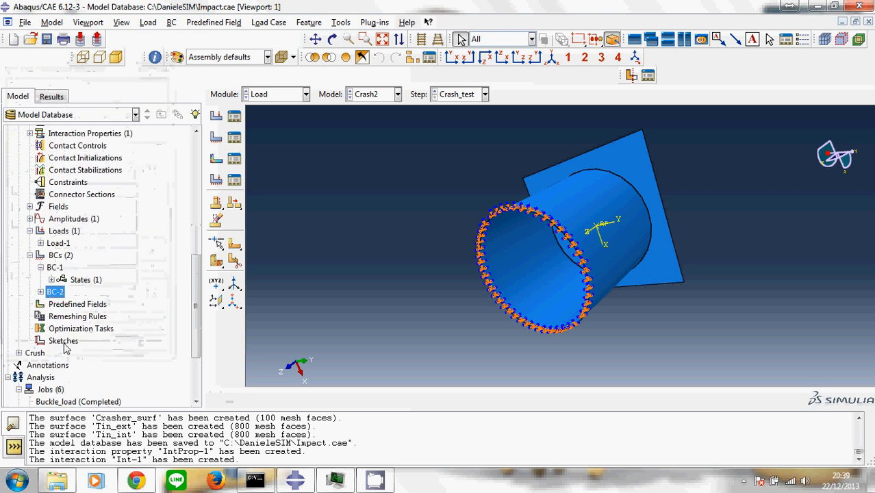
scroll(66, 350, "up", 5)
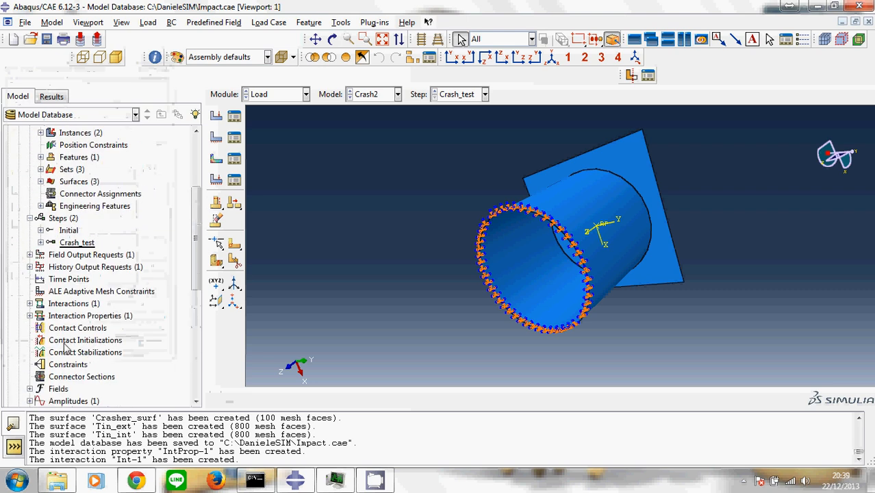
scroll(66, 349, "down", 8)
double_click(50, 293)
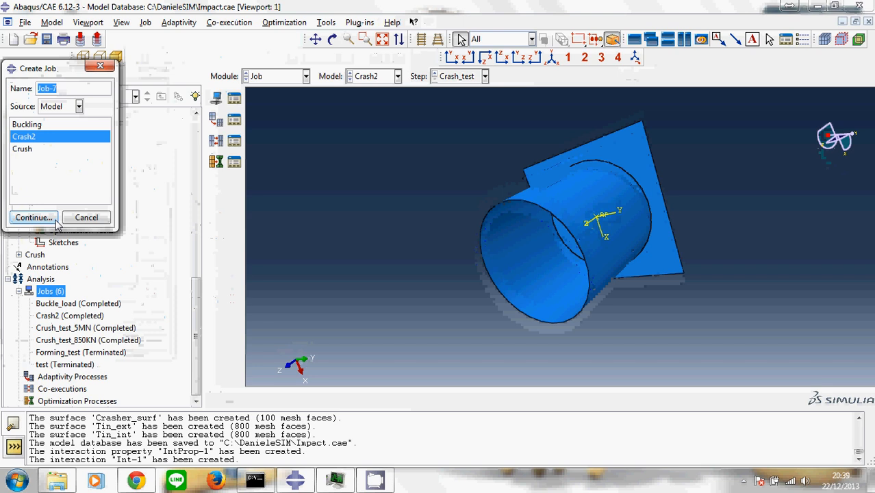
type("Crash_test")
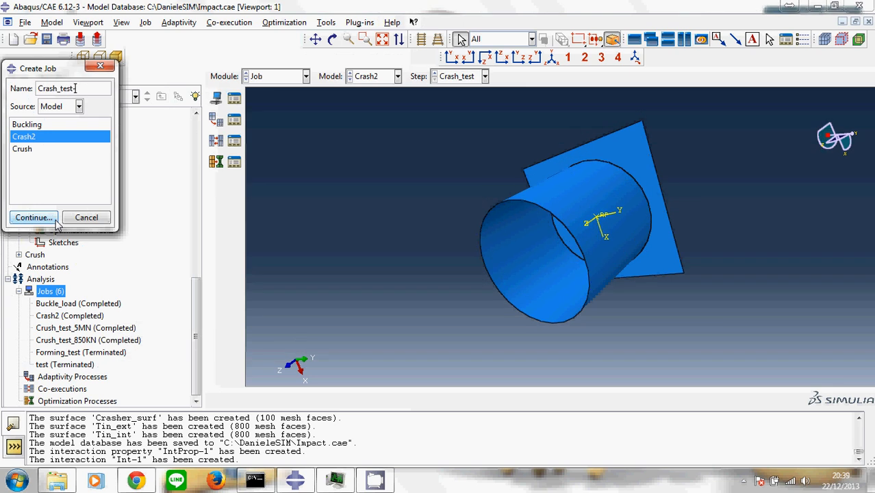
left_click(56, 220)
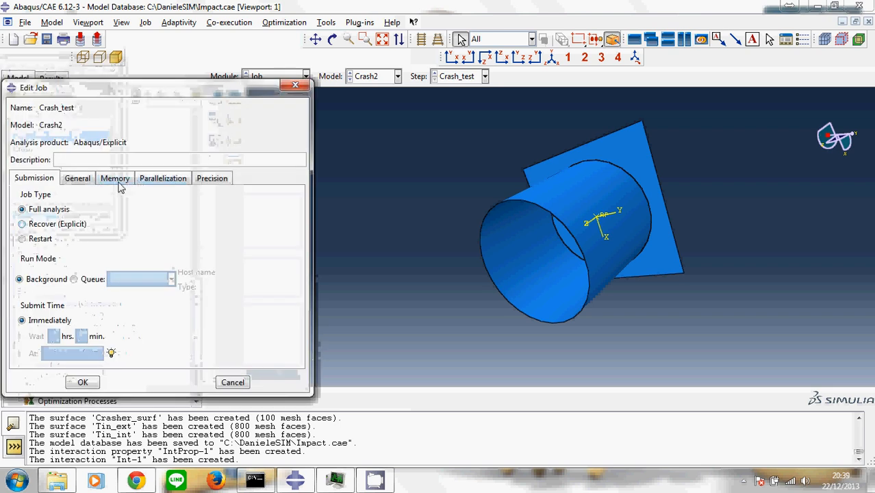
left_click(82, 382)
- Submit the Crash_test job for analysis
left_click(68, 329)
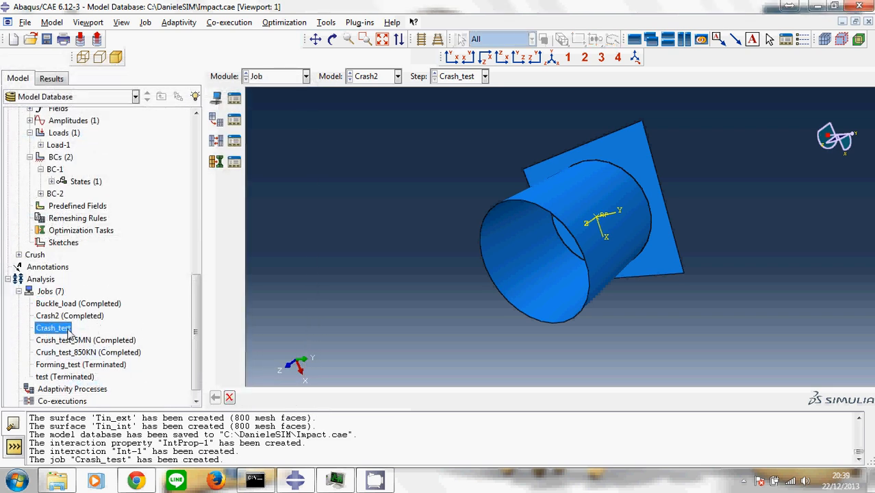
right_click(69, 329)
left_click(109, 394)
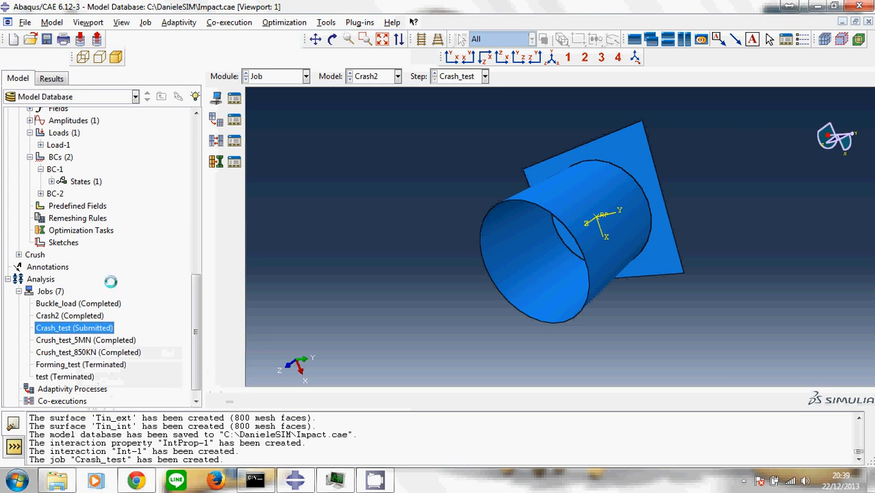
left_click(375, 479)
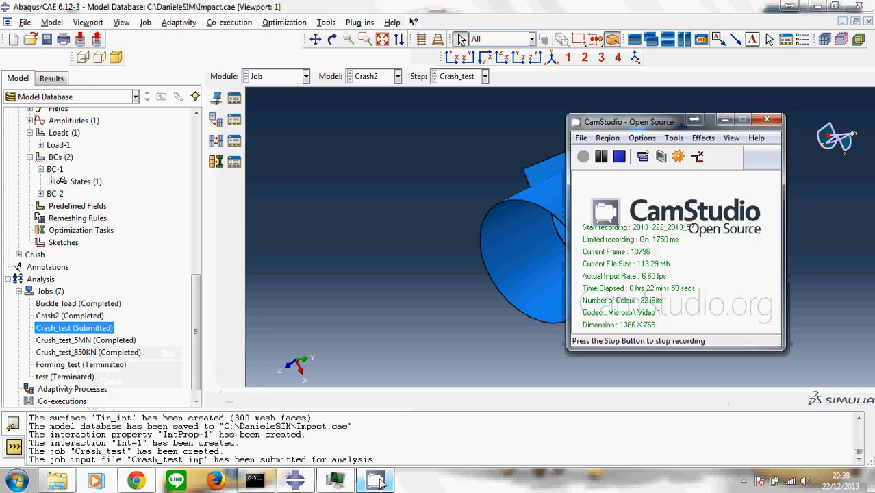
left_click(601, 156)
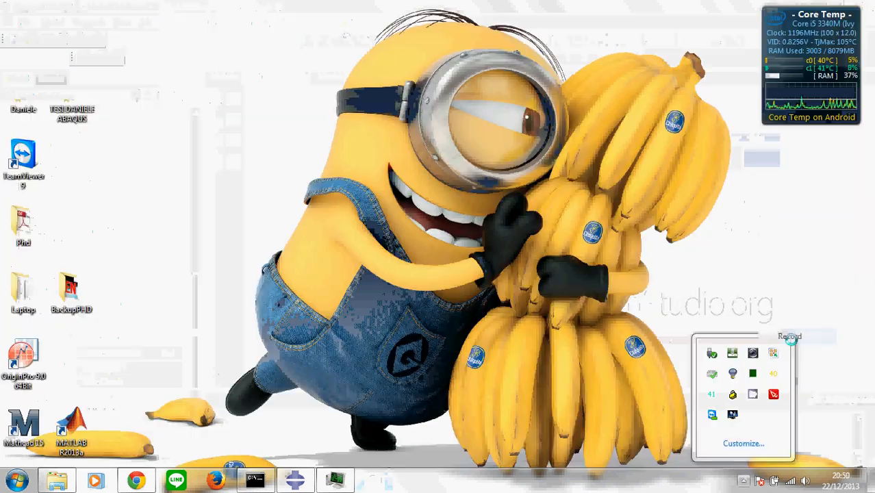
right_click(753, 395)
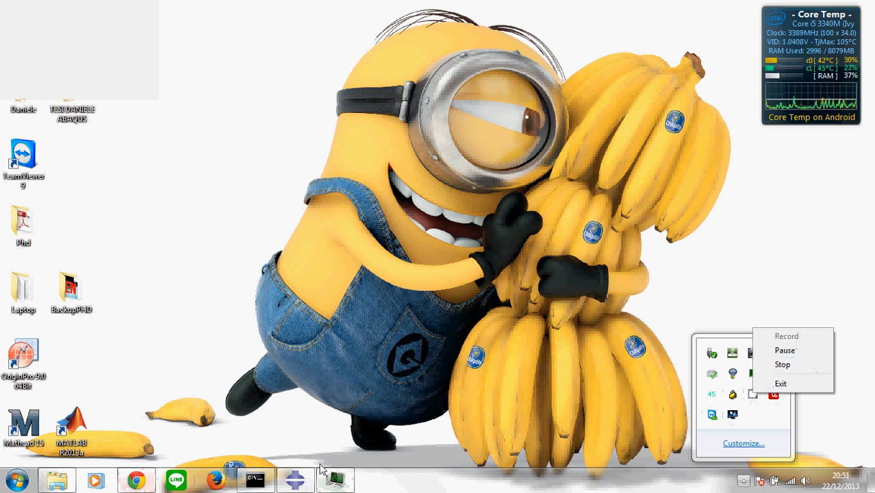
mouse_move(301, 481)
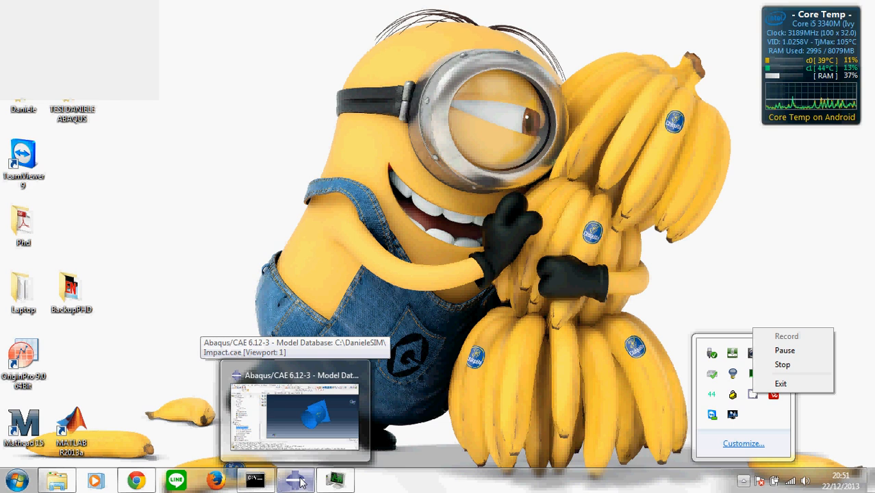
left_click(132, 72)
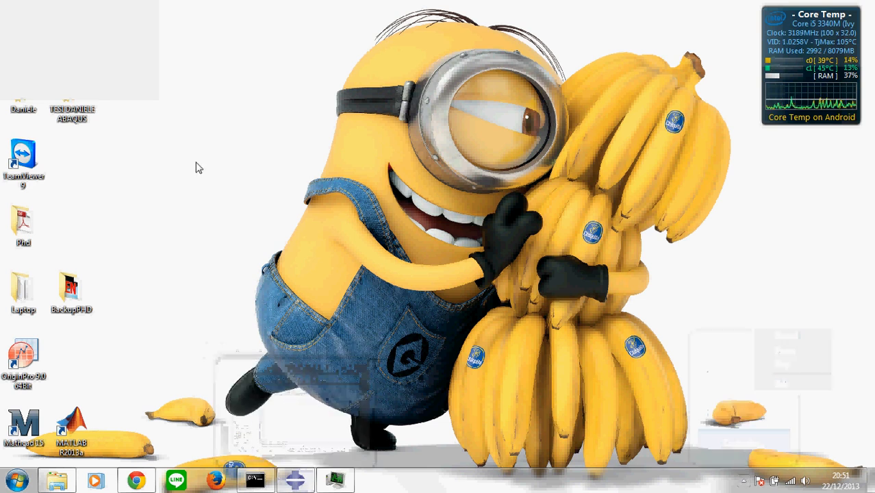
left_click(296, 481)
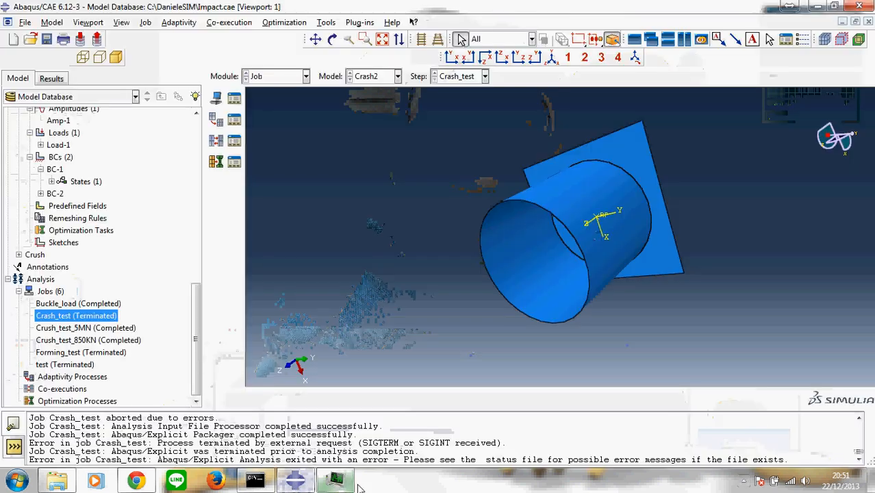
left_click(745, 482)
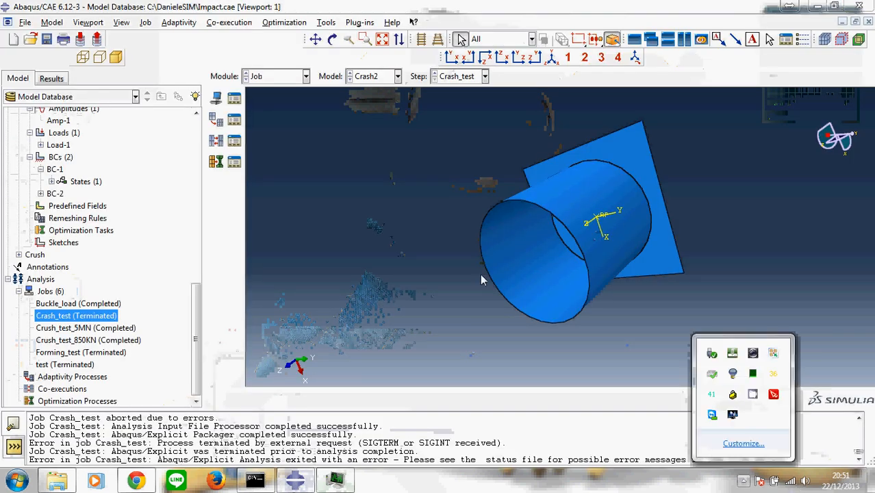
left_click(438, 264)
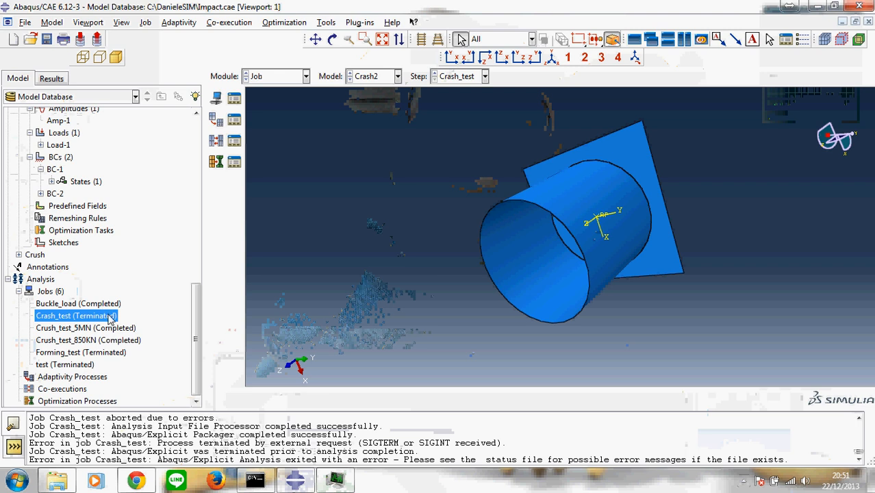
- Try an interval of 20 for the F-Output-1 field output request, then restore 100 evenly spaced time intervals and confirm
scroll(108, 319, "up", 8)
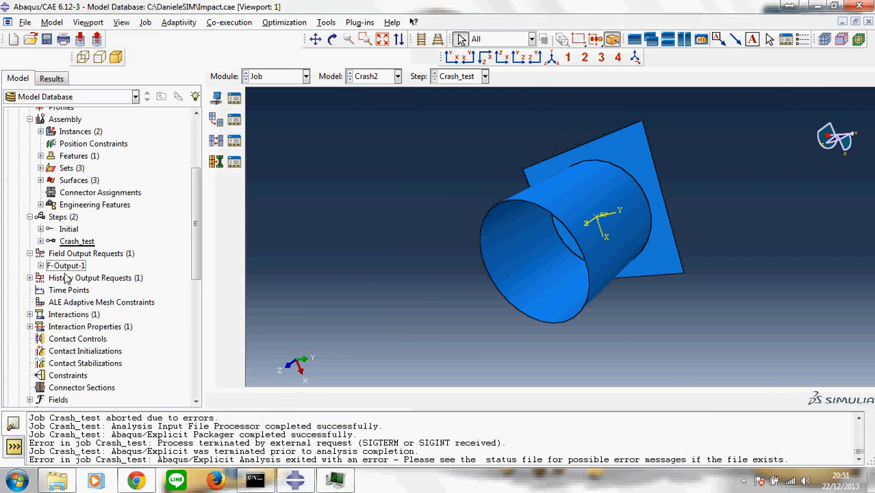
left_click(76, 266)
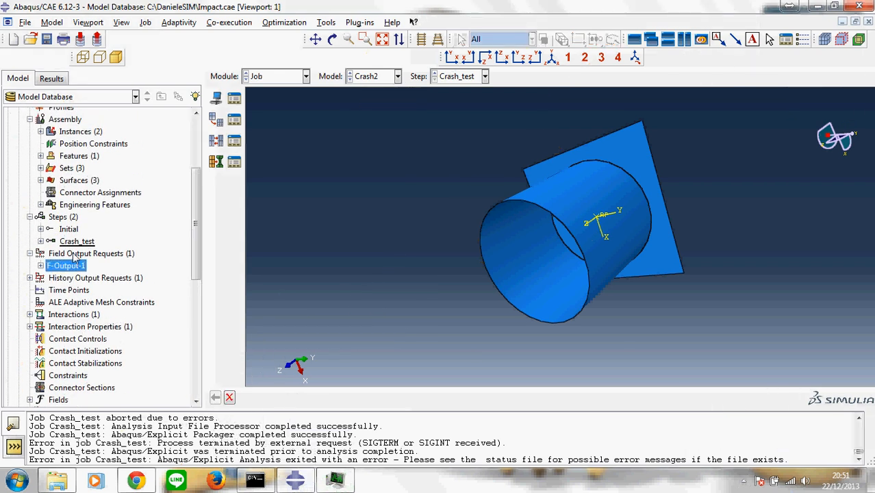
double_click(75, 266)
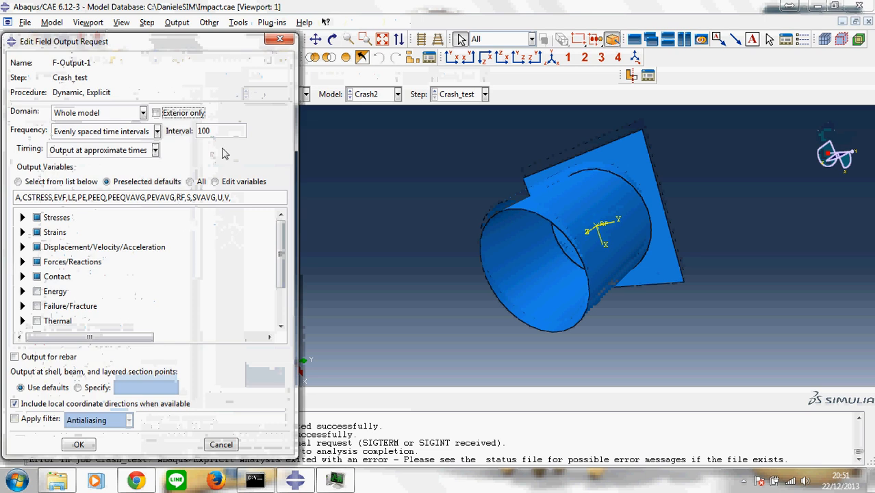
left_click_drag(220, 130, 175, 132)
type("20")
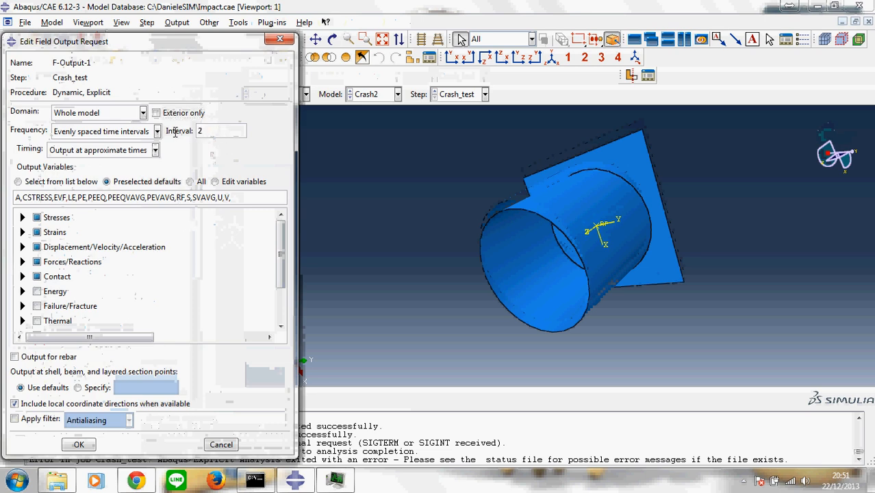
left_click(135, 131)
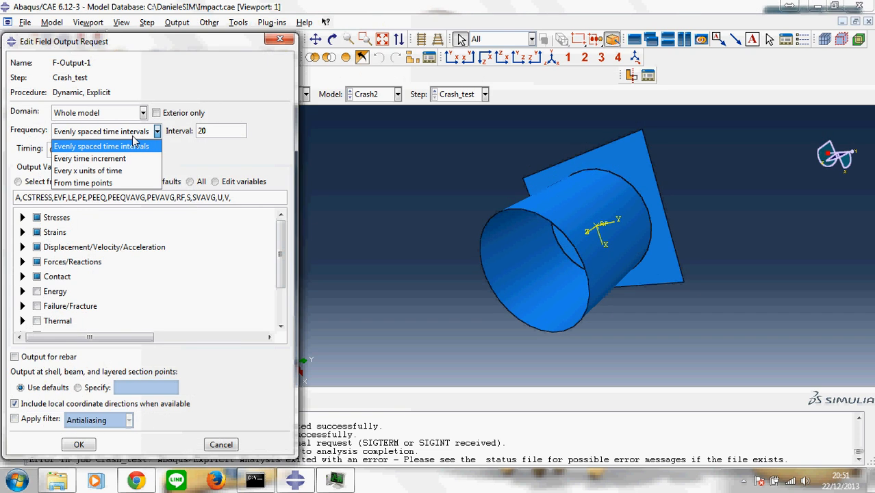
left_click(135, 145)
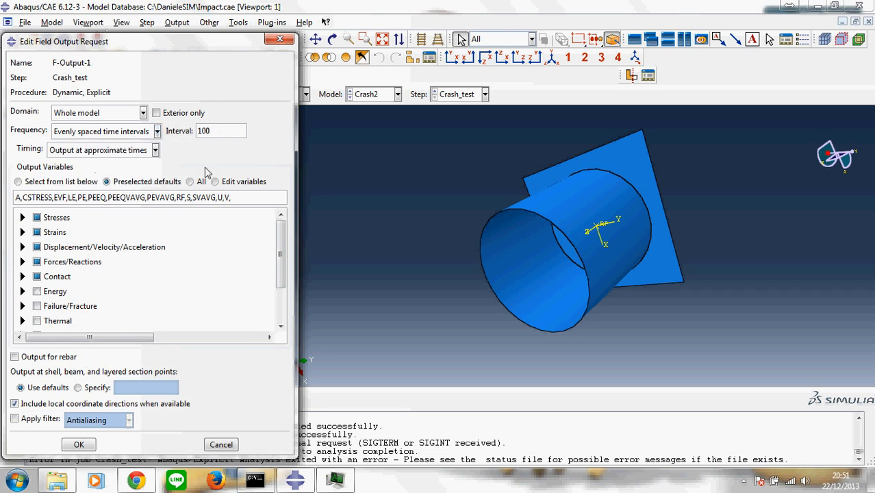
left_click(90, 446)
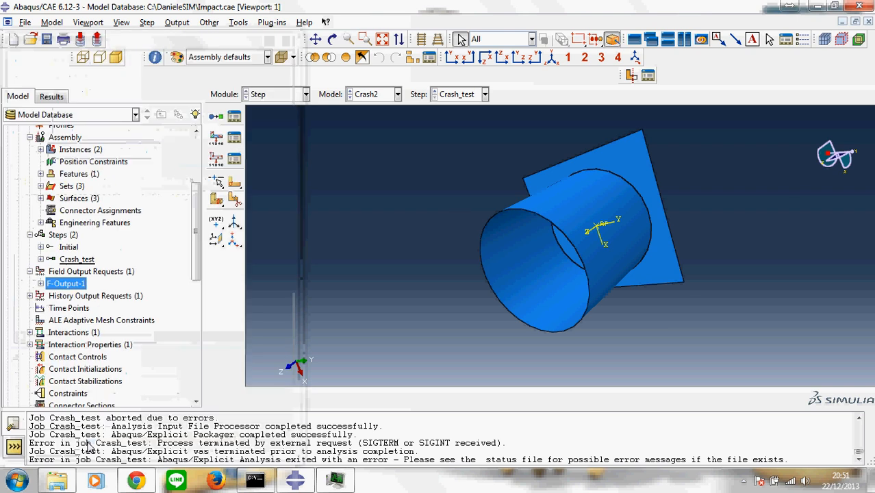
- Open the results of the Crash_test job for visualization
left_click(196, 381)
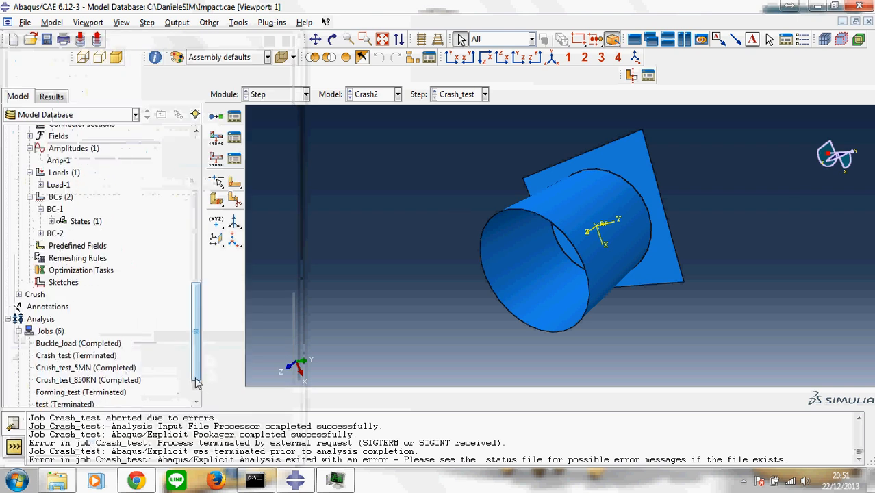
left_click_drag(196, 370, 200, 382)
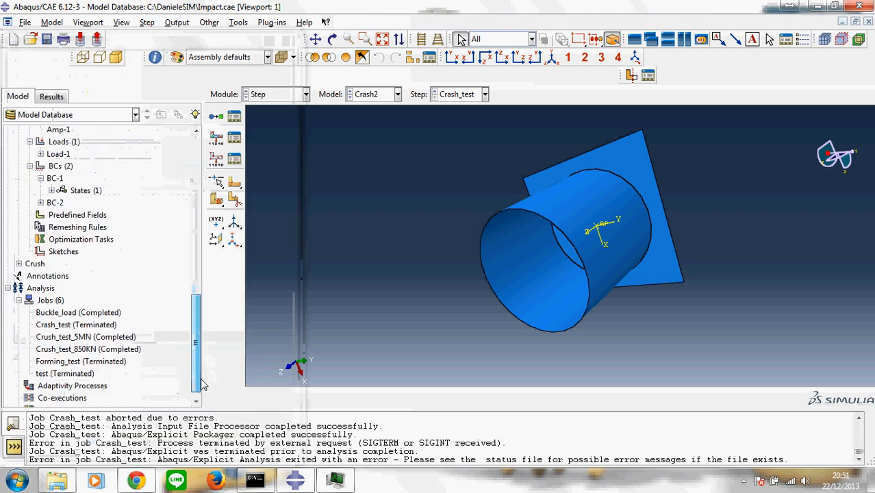
left_click(100, 326)
right_click(100, 326)
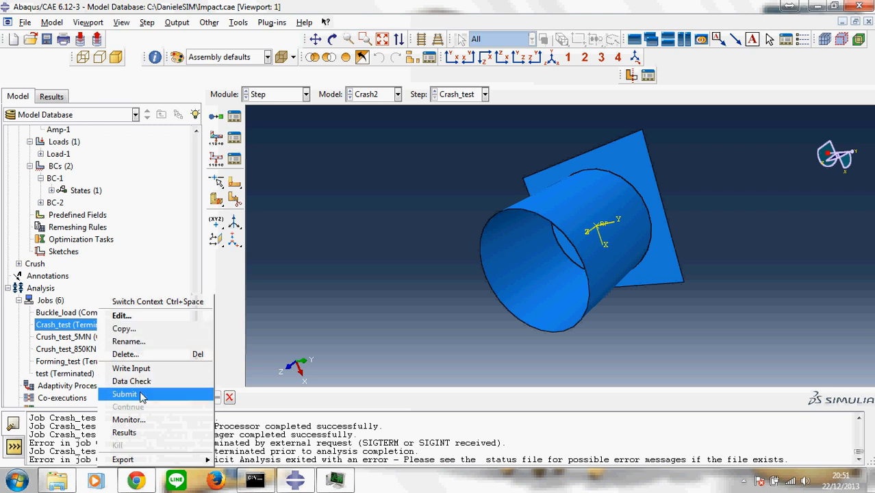
left_click(93, 326)
right_click(81, 326)
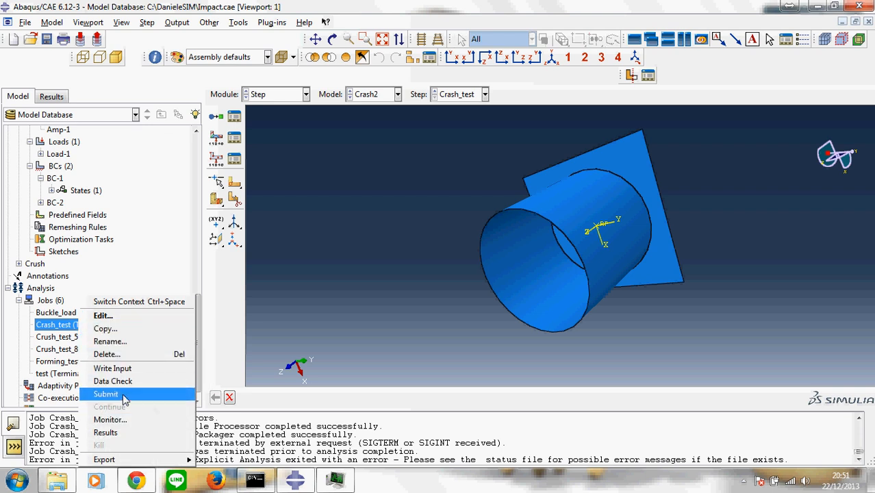
left_click(109, 432)
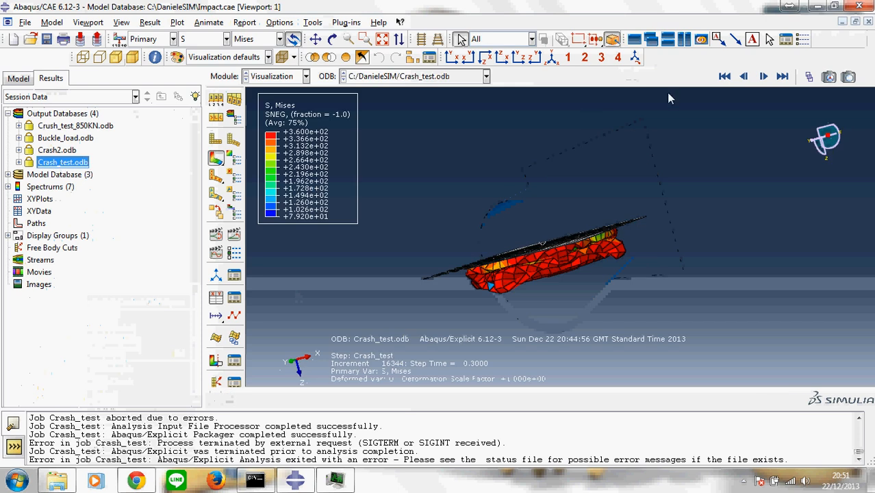
- Step through the Crash_test result frames from the first to the last to examine the von Mises stress and the can's collapse
left_click(725, 76)
left_click(763, 77)
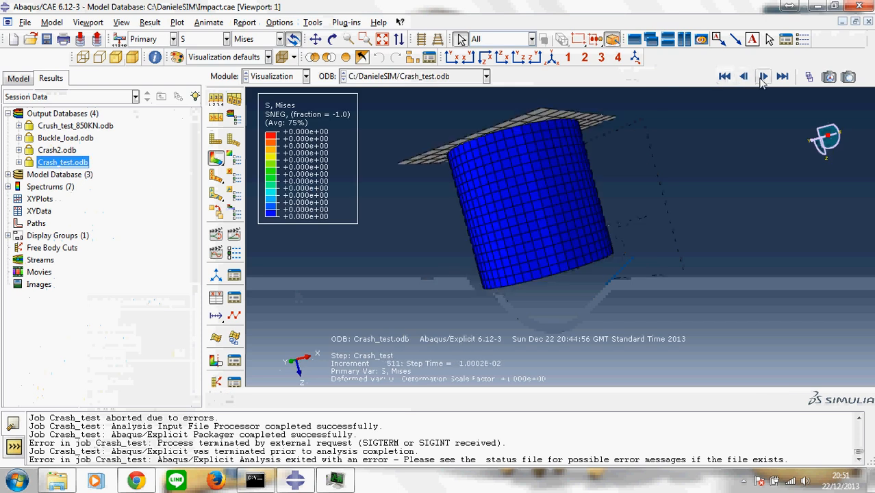
left_click(763, 81)
left_click(763, 81)
left_click(763, 81)
left_click(763, 82)
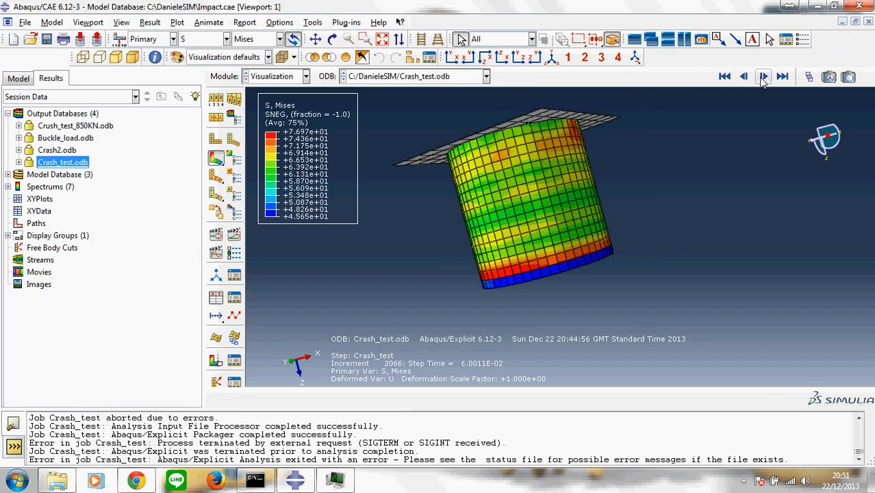
left_click(763, 81)
left_click(763, 77)
left_click(763, 78)
left_click(763, 77)
left_click(763, 78)
left_click(763, 78)
left_click(763, 77)
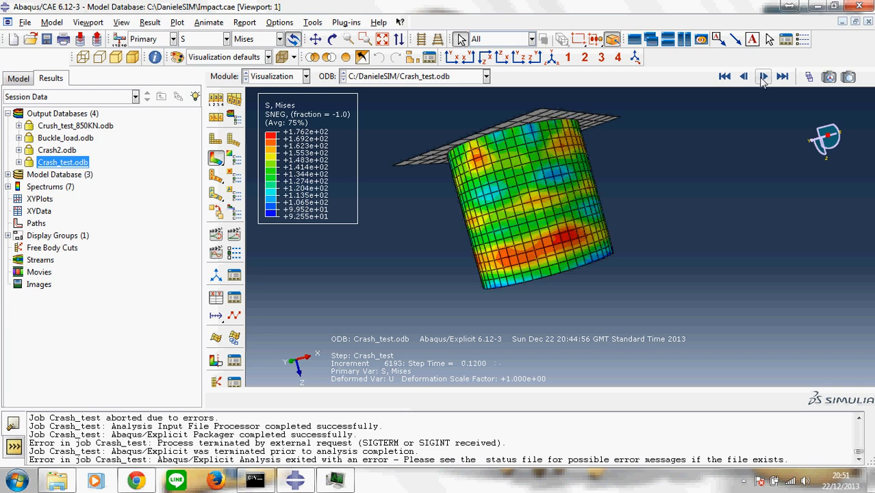
left_click(763, 77)
left_click(763, 78)
left_click(763, 77)
left_click(763, 77)
left_click(764, 77)
left_click(763, 77)
left_click(763, 78)
left_click(763, 77)
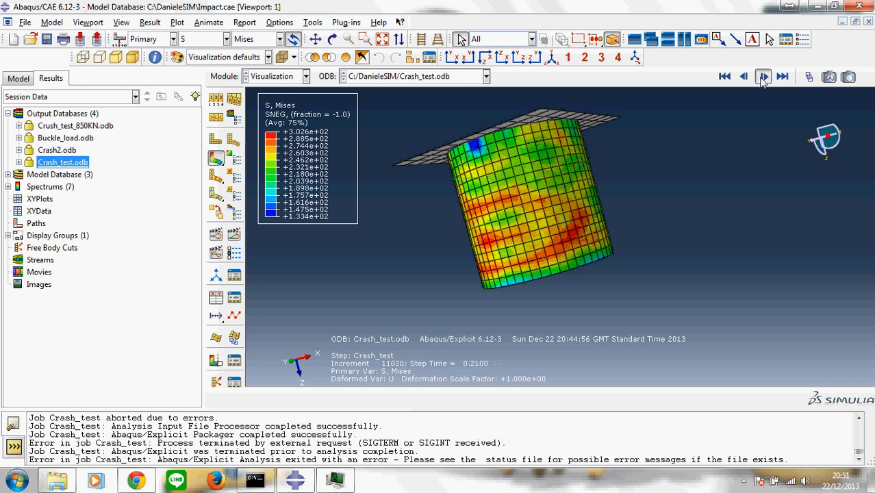
left_click(763, 77)
left_click(763, 77)
left_click(763, 78)
left_click(763, 78)
left_click(763, 77)
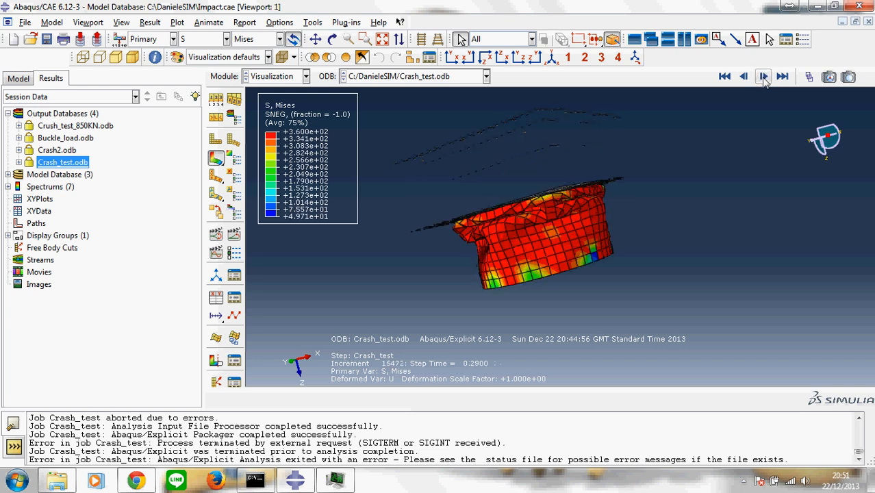
left_click(763, 77)
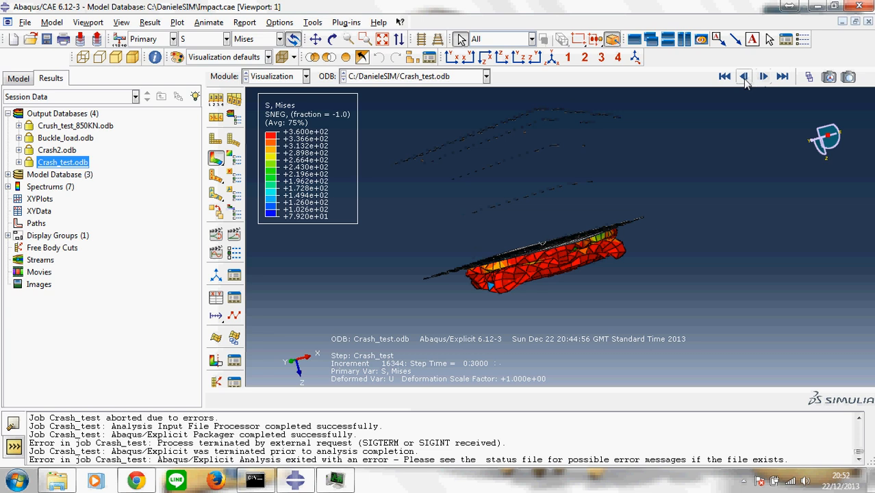
- Go back to the frame at step time 0.2600 and rotate the model to view the crasher plate's outer face
left_click(744, 77)
left_click(743, 77)
left_click(744, 78)
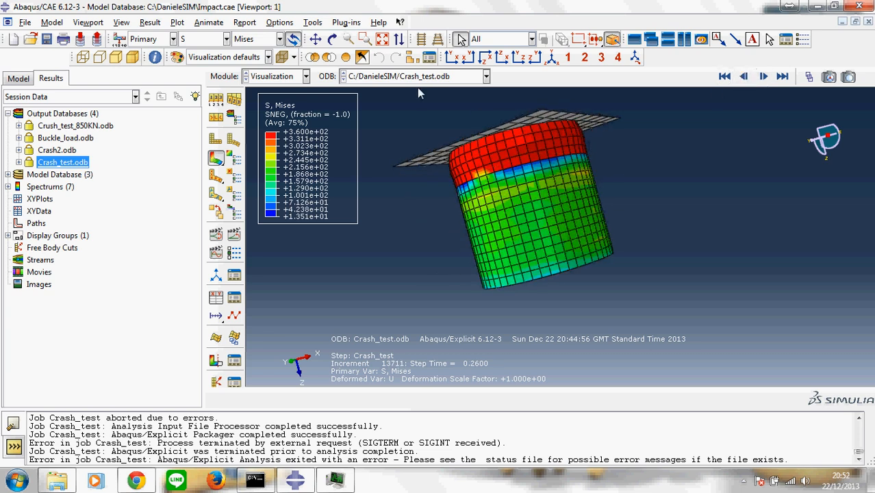
left_click(332, 40)
left_click_drag(488, 193, 558, 271)
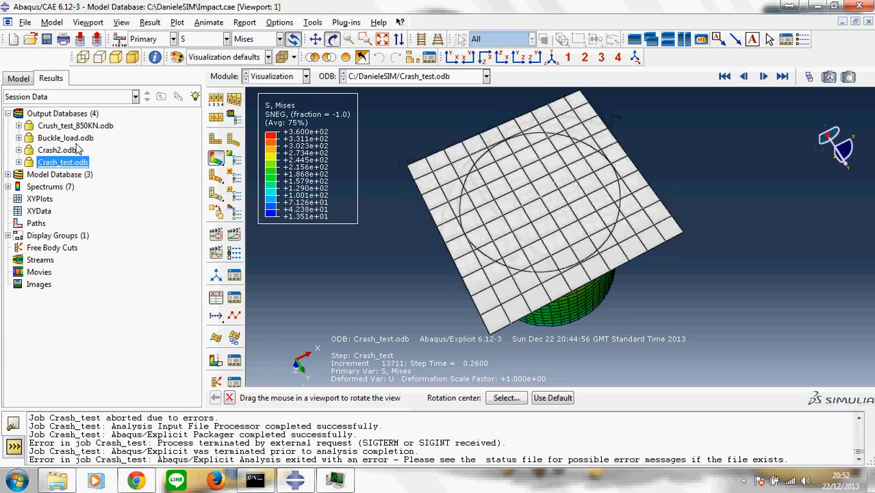
- Remove the CRASHER-1 instance of Crash_test.odb from the display so only the can is shown
left_click(19, 163)
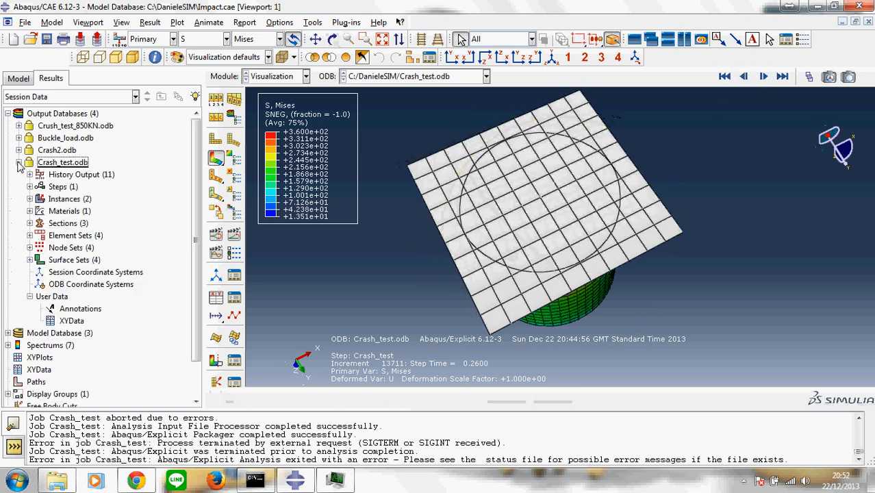
left_click(30, 199)
left_click(56, 223)
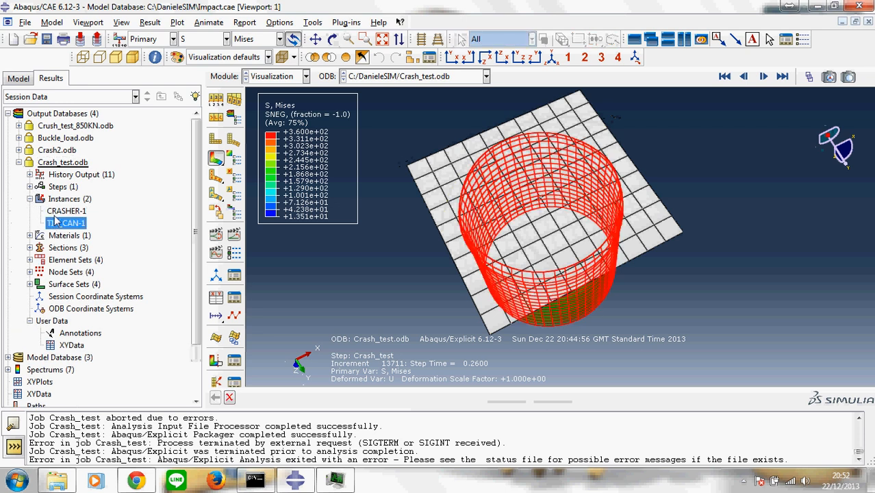
left_click(63, 212)
right_click(65, 213)
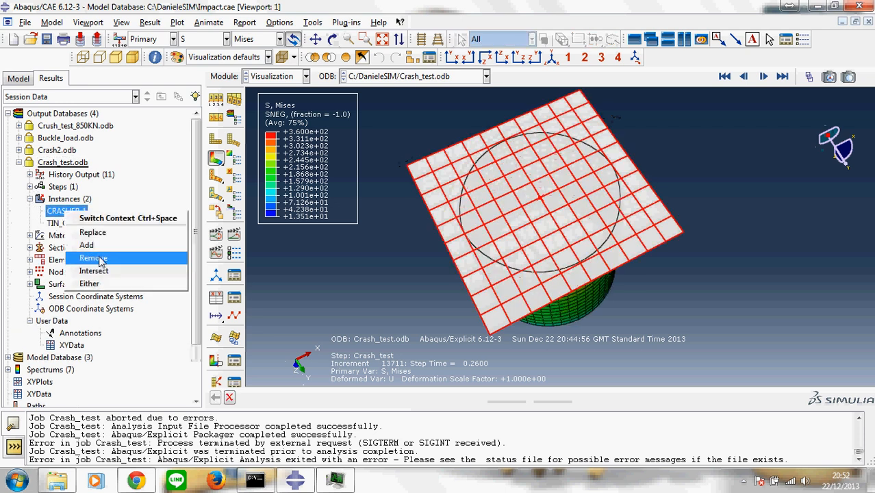
left_click(96, 259)
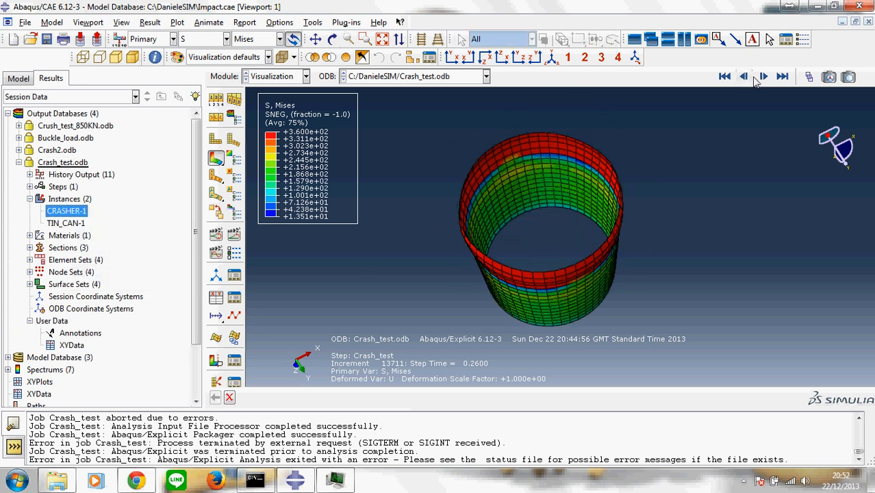
- Advance the results to the frame at step time 0.3000 and examine the crushed can from several angles
left_click(764, 78)
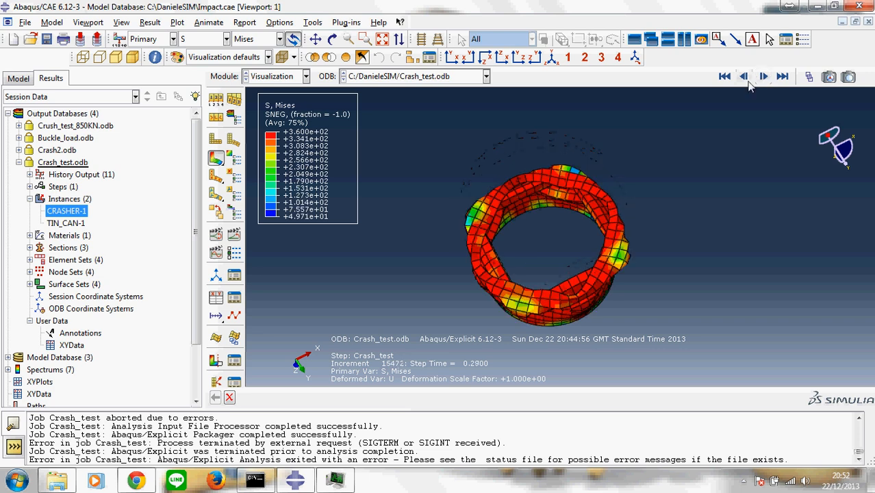
left_click(332, 39)
left_click_drag(517, 272, 648, 133)
left_click(769, 80)
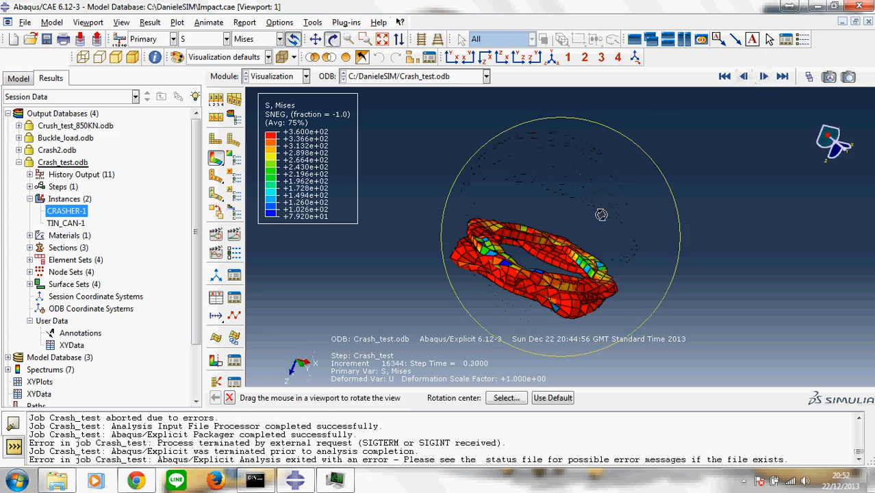
left_click_drag(585, 231, 574, 252)
left_click(763, 77)
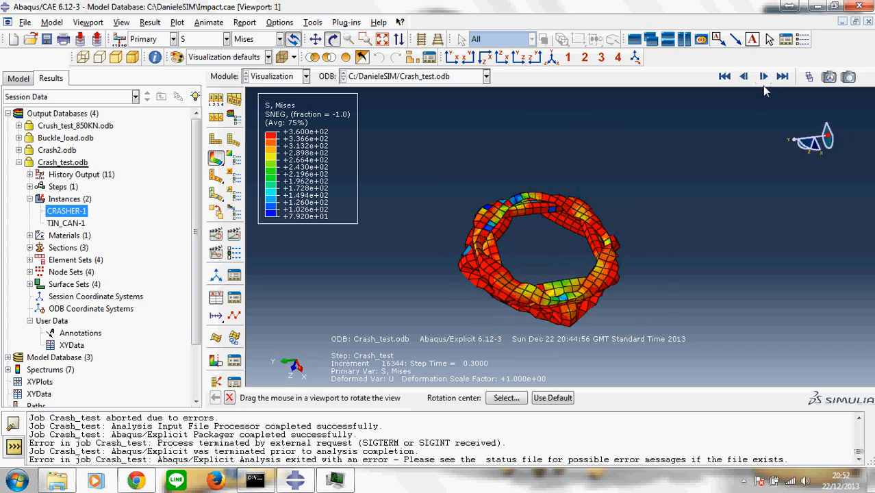
- Examine the can's side at step time 0.2800, then compare it with the frame at step time 0.3000
left_click(744, 80)
left_click(743, 80)
left_click_drag(600, 272, 545, 224)
left_click_drag(641, 266, 585, 202)
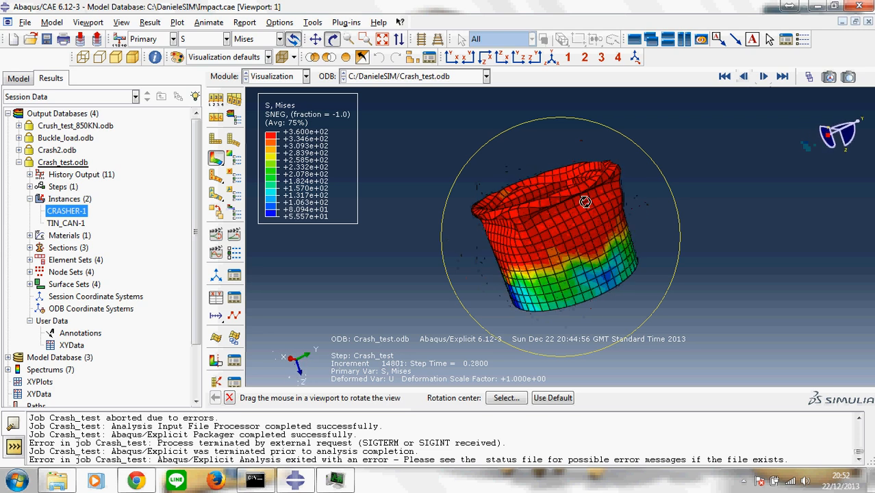
left_click_drag(655, 193, 550, 153)
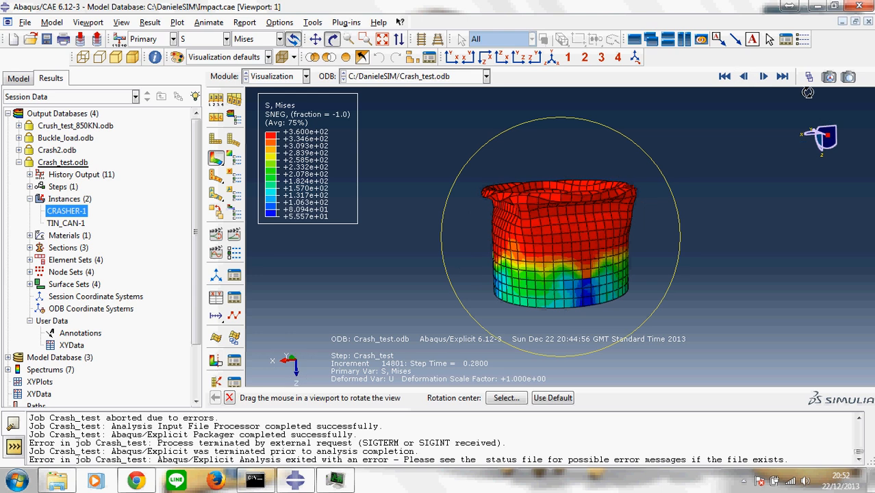
left_click(765, 77)
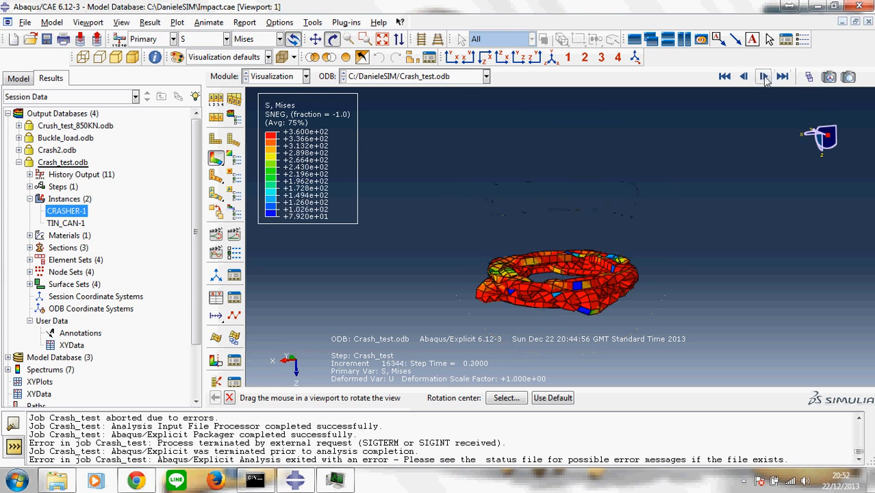
- Go back to the frame at step time 0.2600 and examine the von Mises stress on the can's rim, wall and interior
left_click(745, 77)
left_click(745, 77)
left_click(746, 77)
left_click(745, 77)
left_click_drag(626, 193, 470, 181)
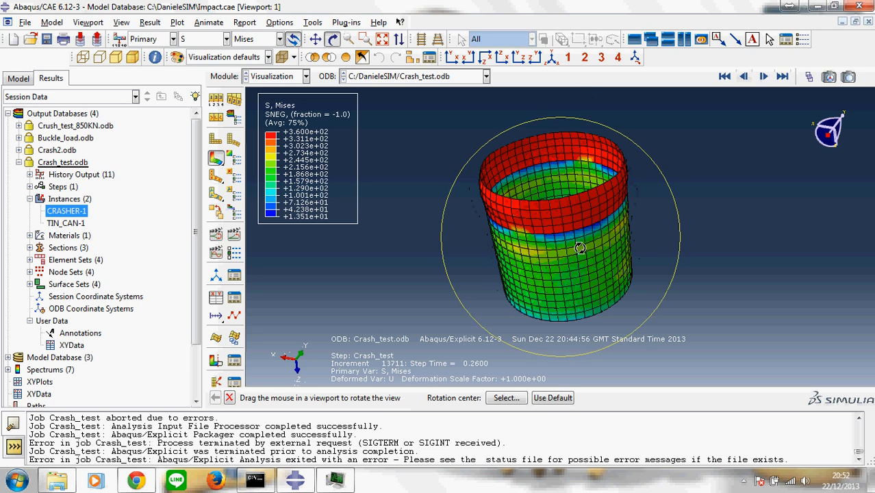
left_click_drag(588, 277, 791, 119)
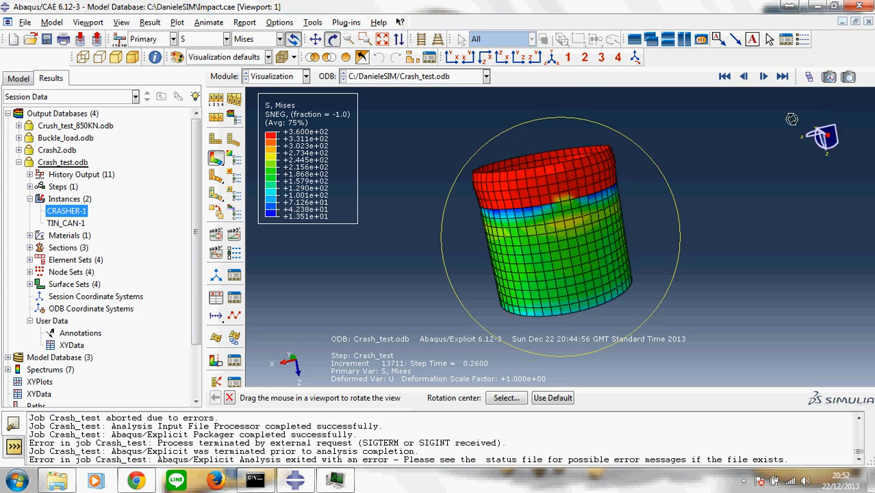
left_click_drag(621, 274, 640, 138)
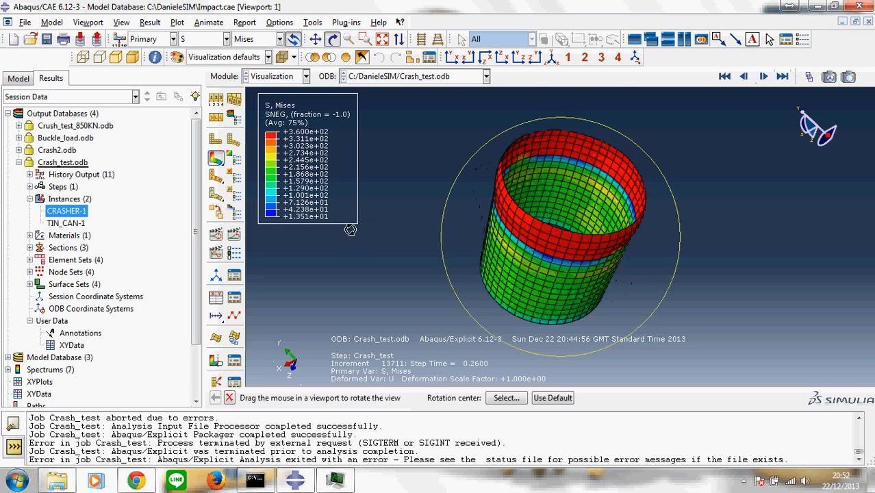
- Return to the model database tree and rotate the can to an upright side view that looks slightly into its open rim
left_click(15, 79)
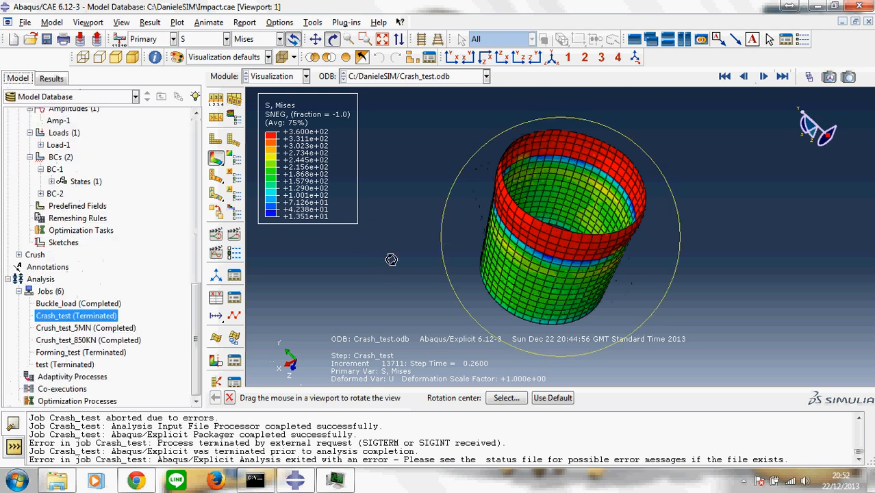
left_click_drag(574, 220, 563, 154)
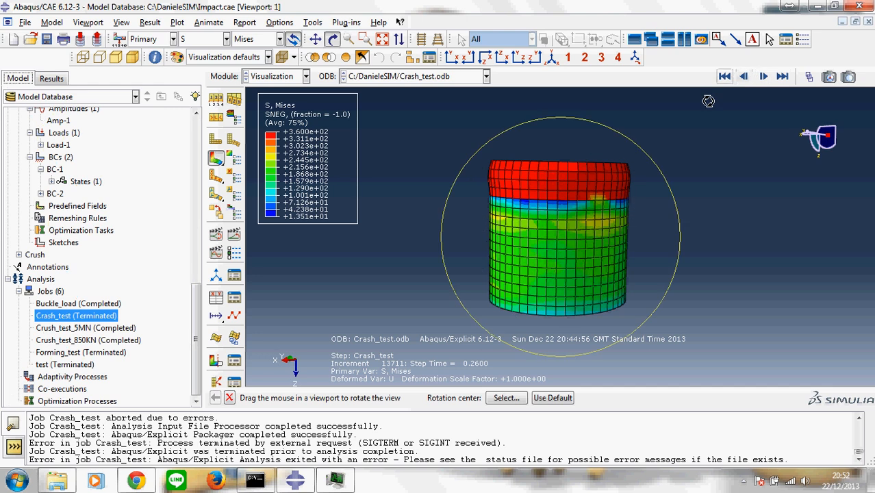
left_click_drag(625, 183, 598, 220)
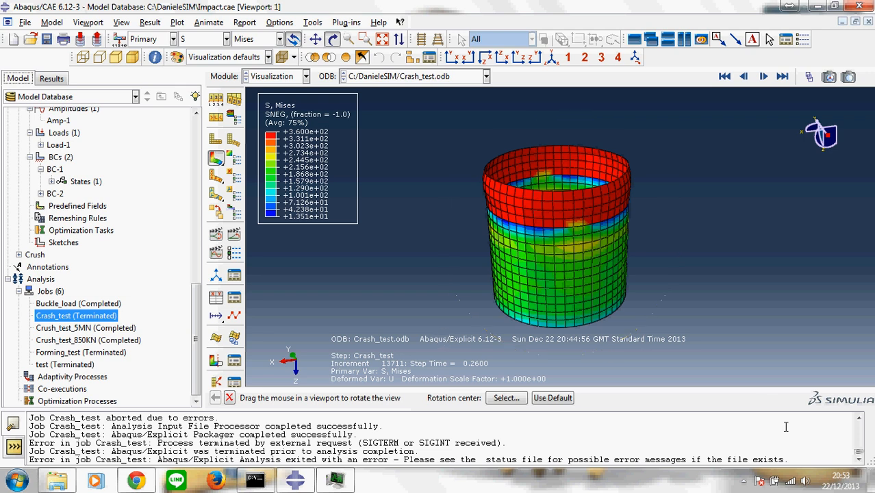
left_click(746, 481)
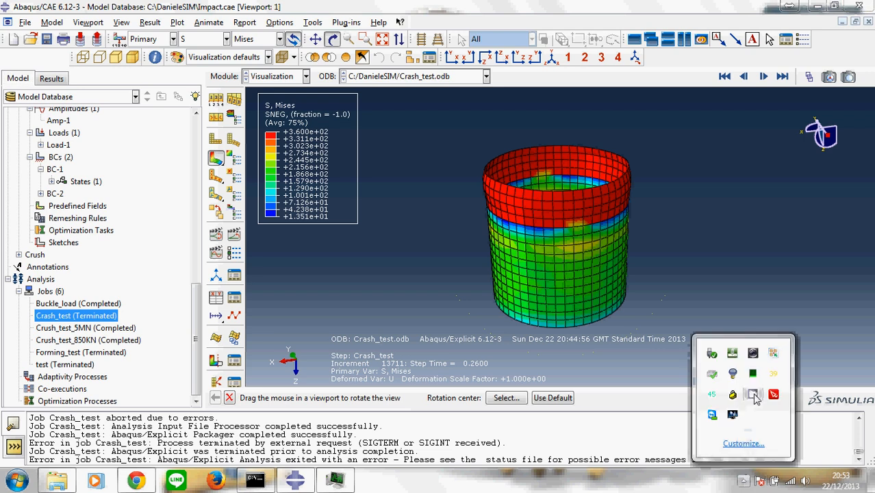